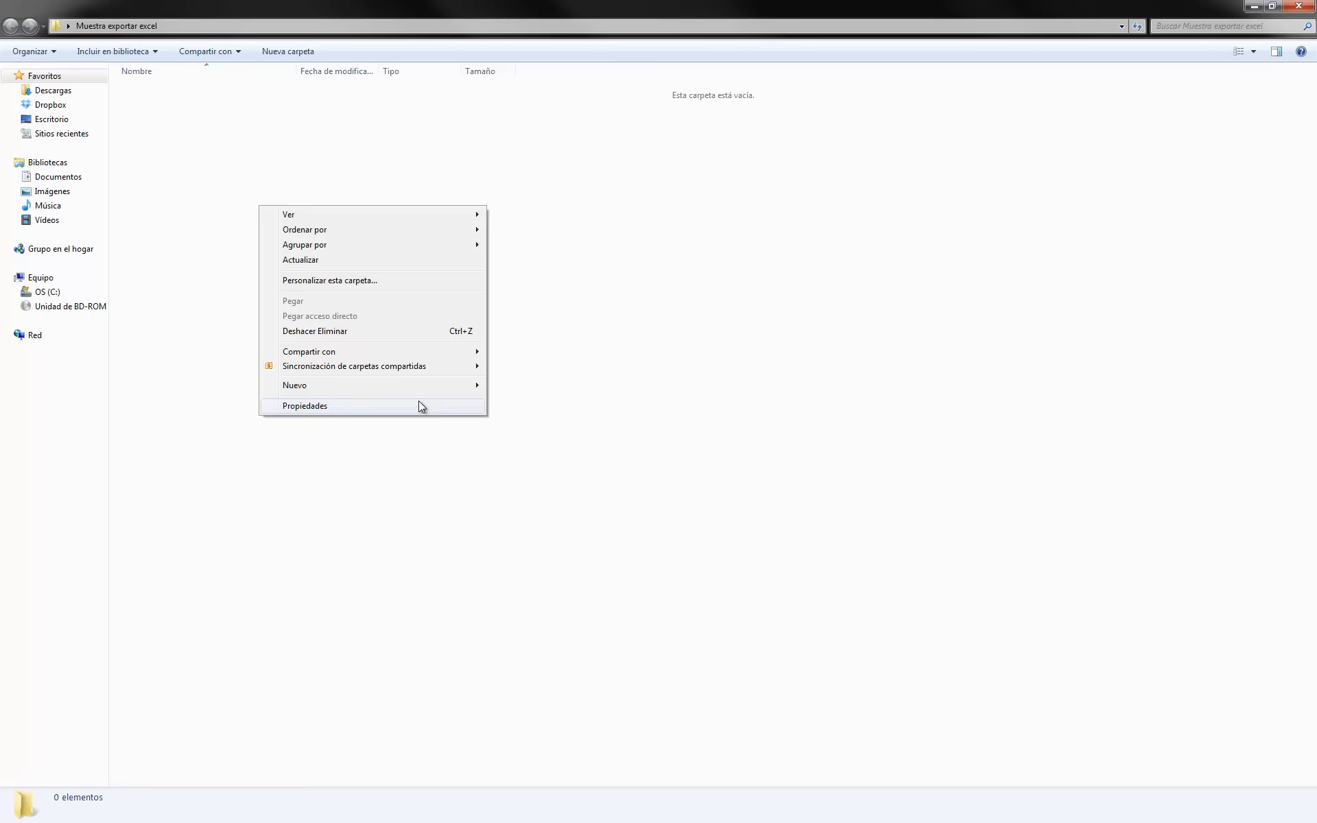
# Create a new Microsoft Excel worksheet file in the Muestra exportar excel folder and name it Datos prueba
pyautogui.moveTo(439, 388)
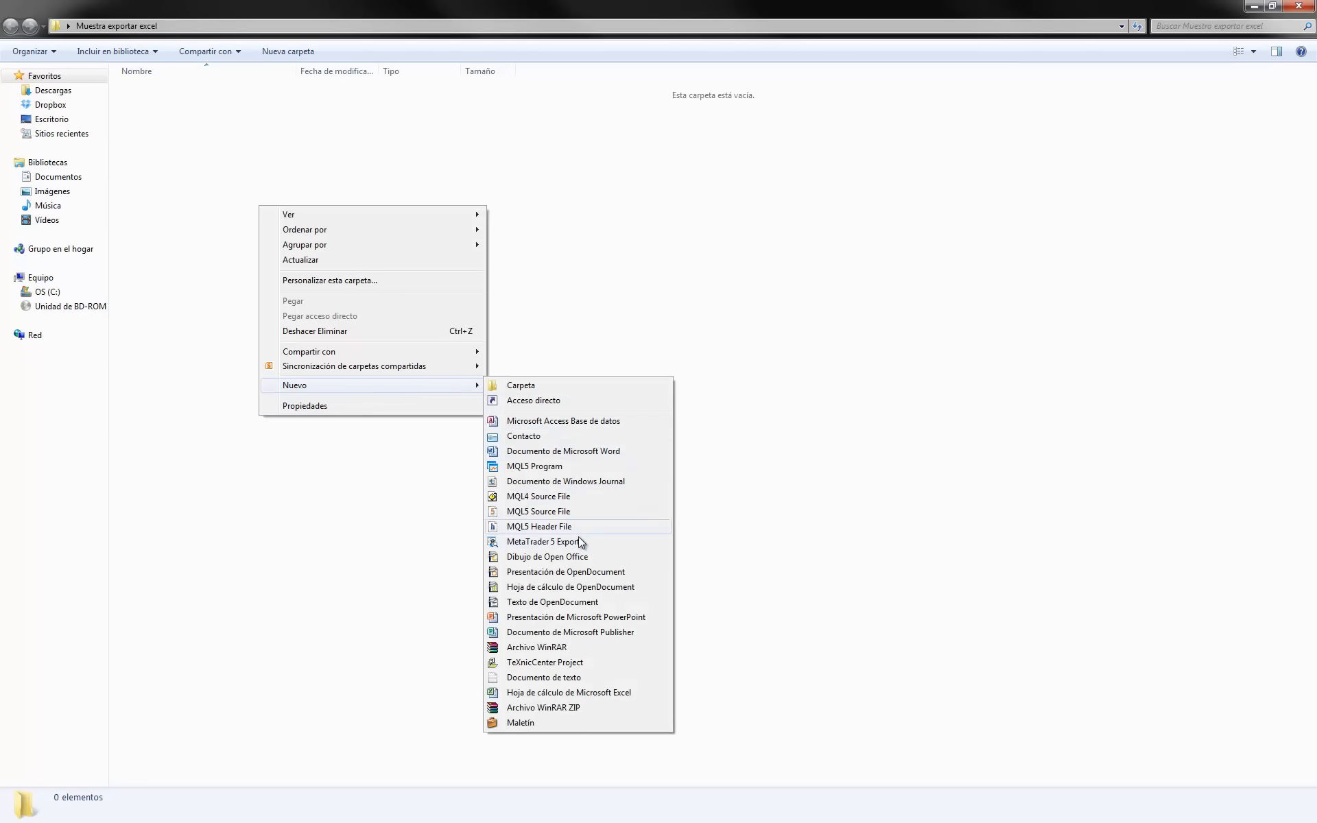
pyautogui.click(602, 692)
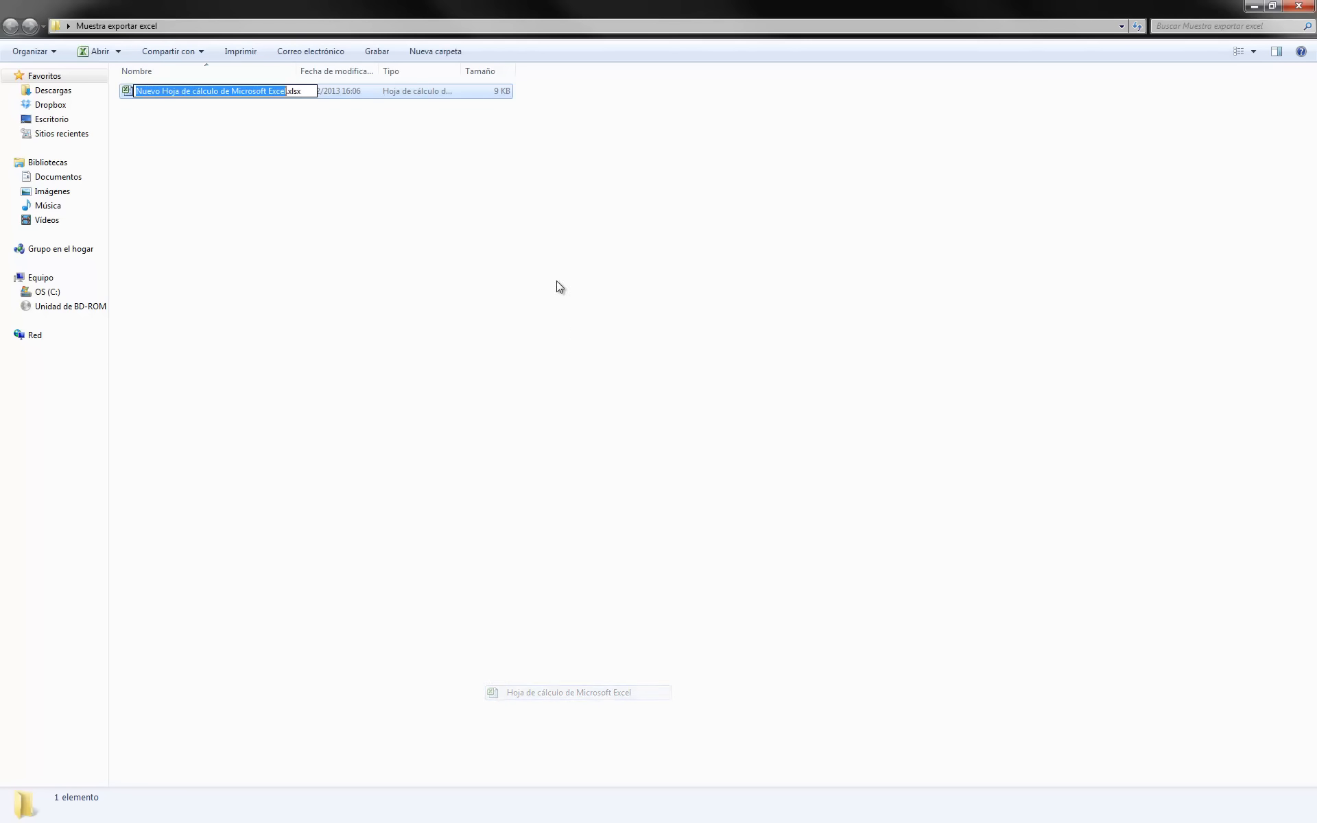
pyautogui.click(248, 129)
pyautogui.click(315, 89)
pyautogui.press('F2')
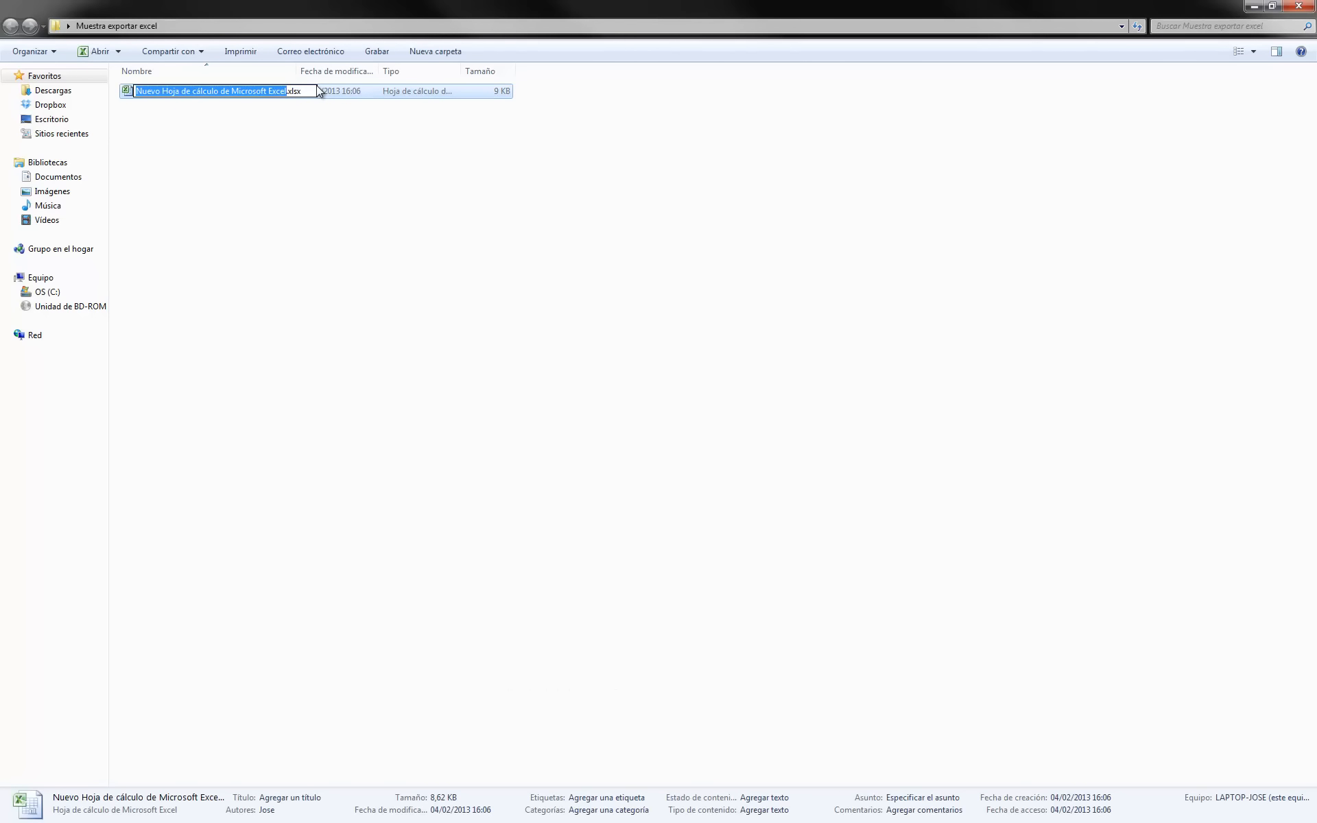
pyautogui.write('Datos pr')
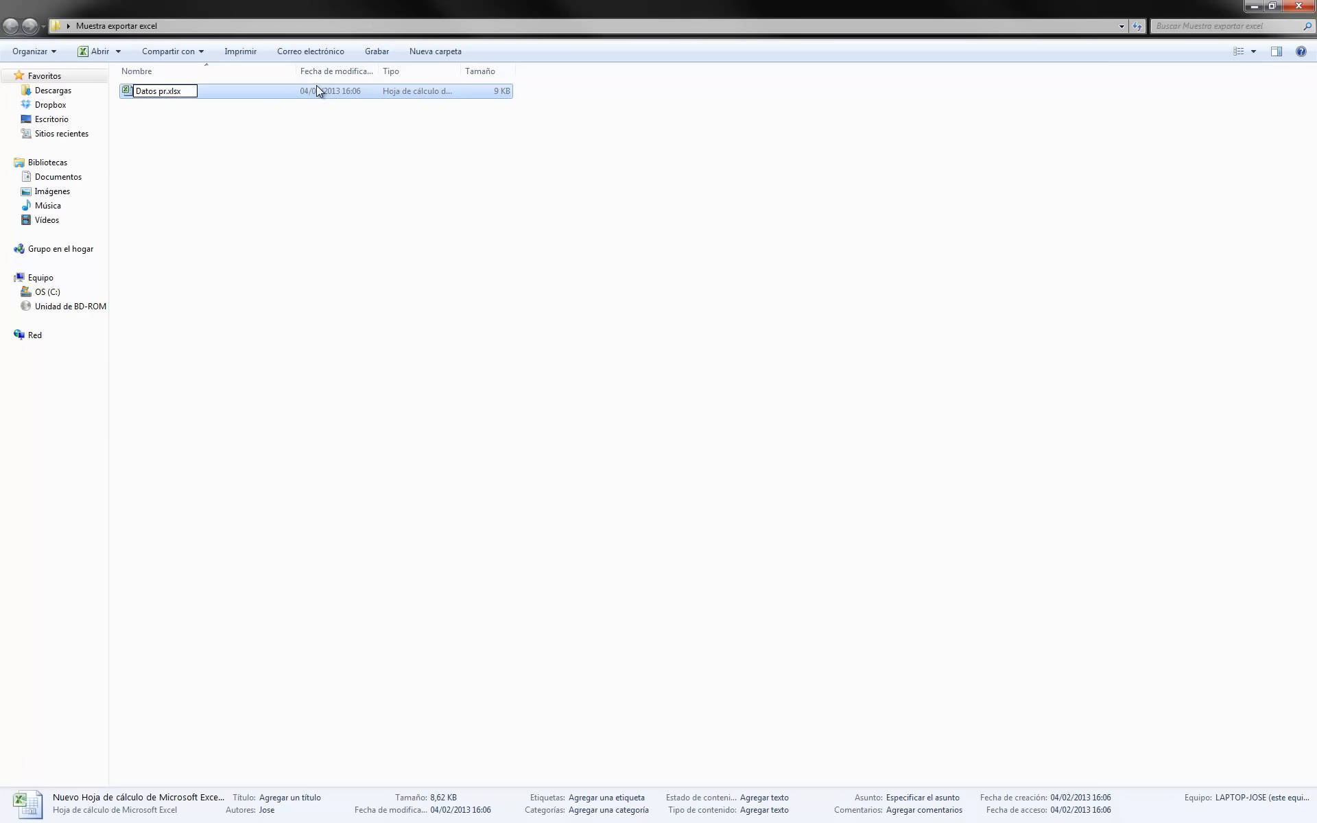
pyautogui.write('ueba')
pyautogui.press('Return')
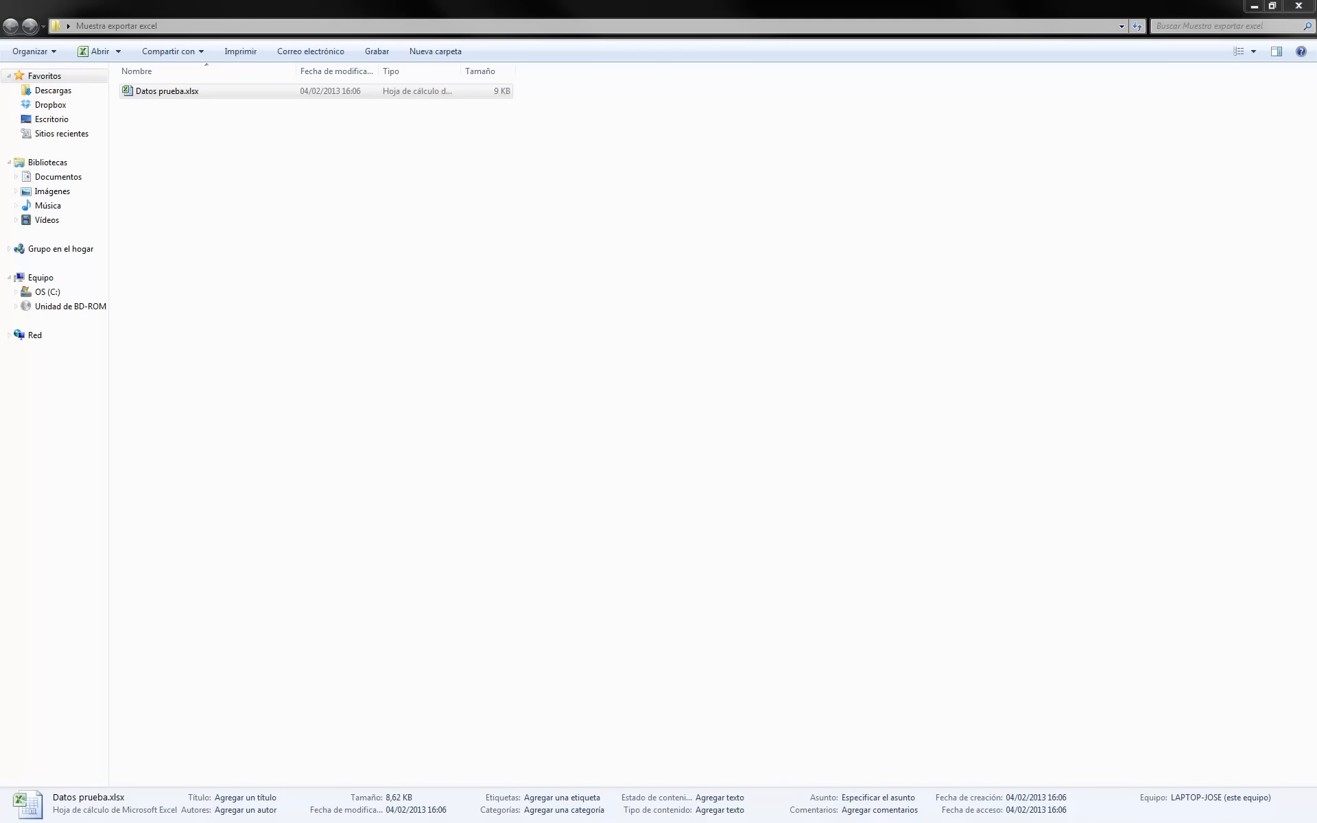
# Maximize the Datos prueba workbook window in Excel and enter =ALEATORIO.ENTRE(1;10) in cell A1
pyautogui.moveTo(0, 201); pyautogui.dragTo(759, 195)
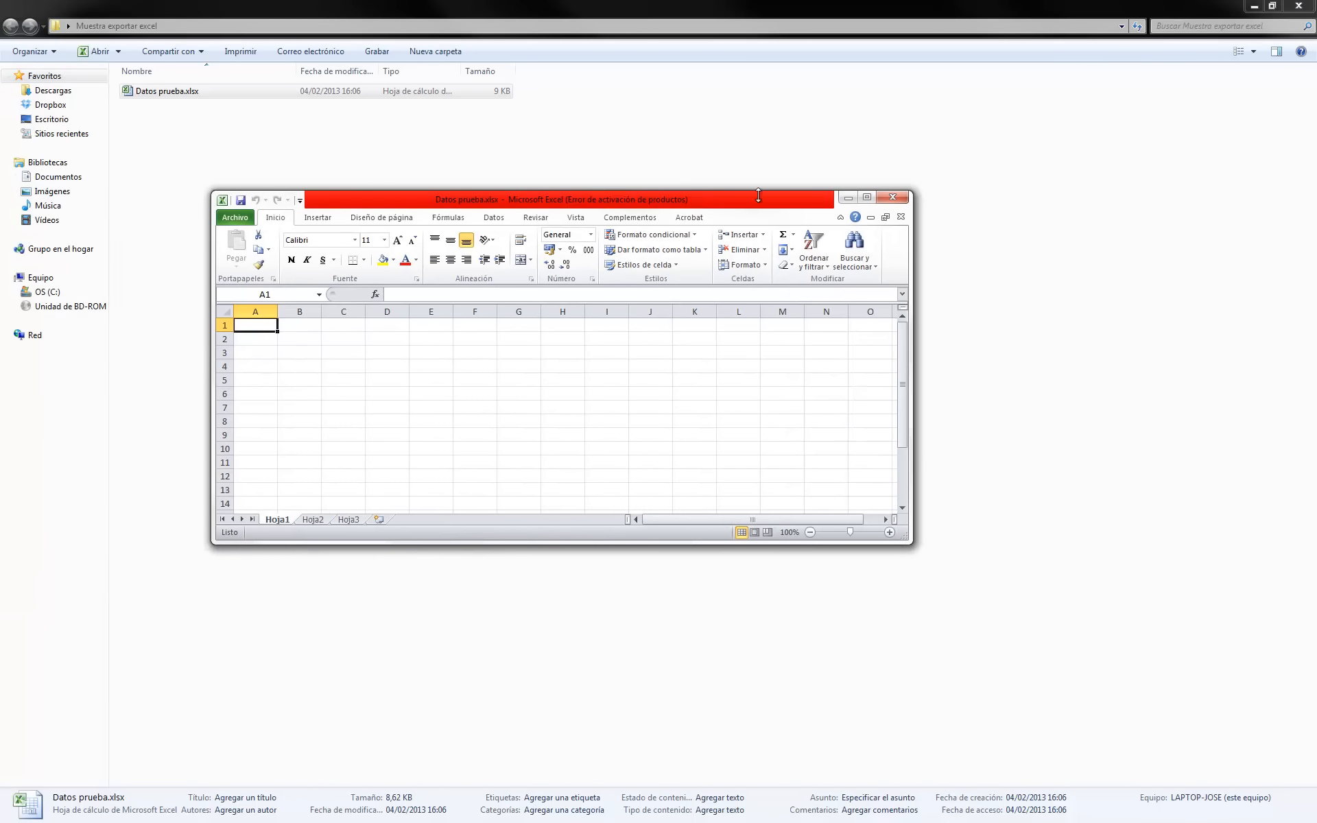
pyautogui.click(865, 198)
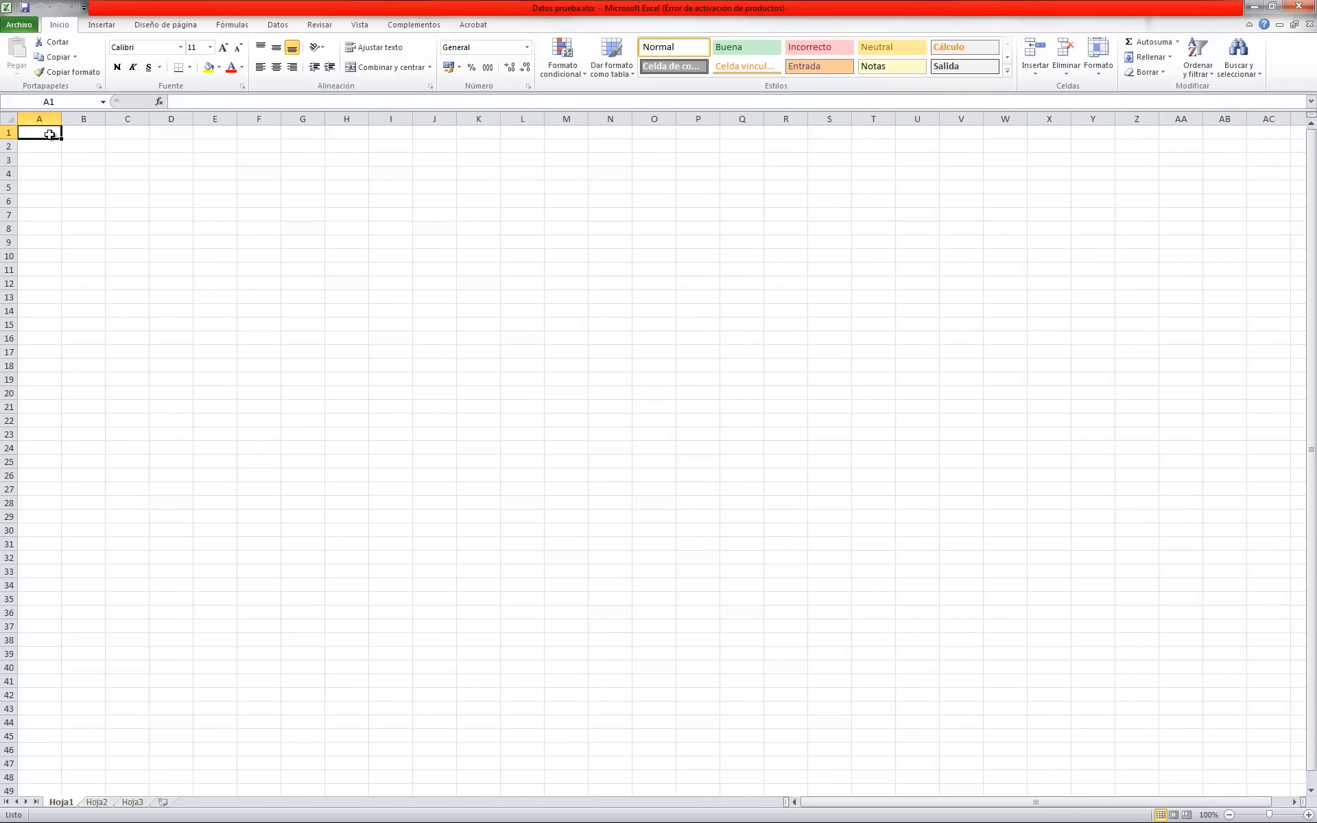
pyautogui.write('=')
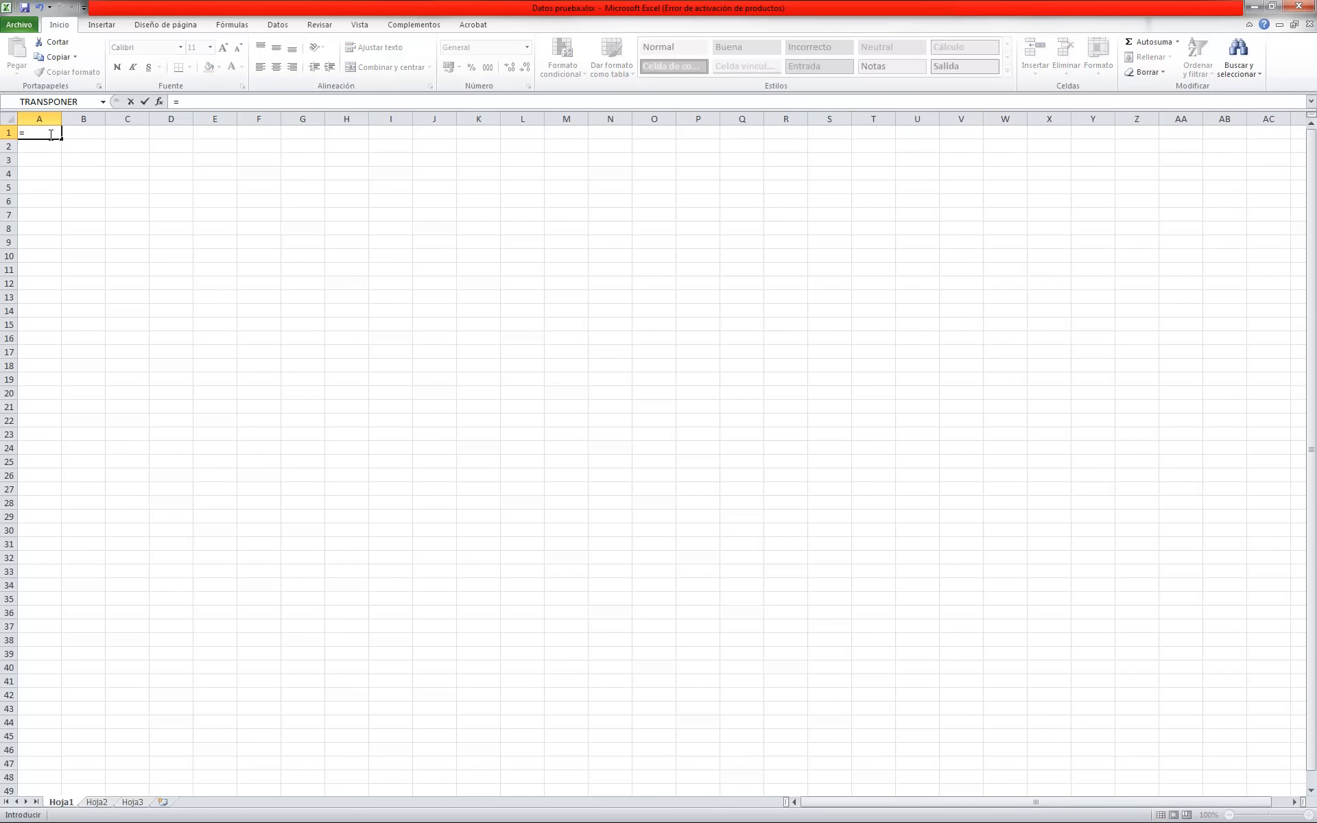
pyautogui.write('aleat')
pyautogui.press('Down')
pyautogui.press('Tab')
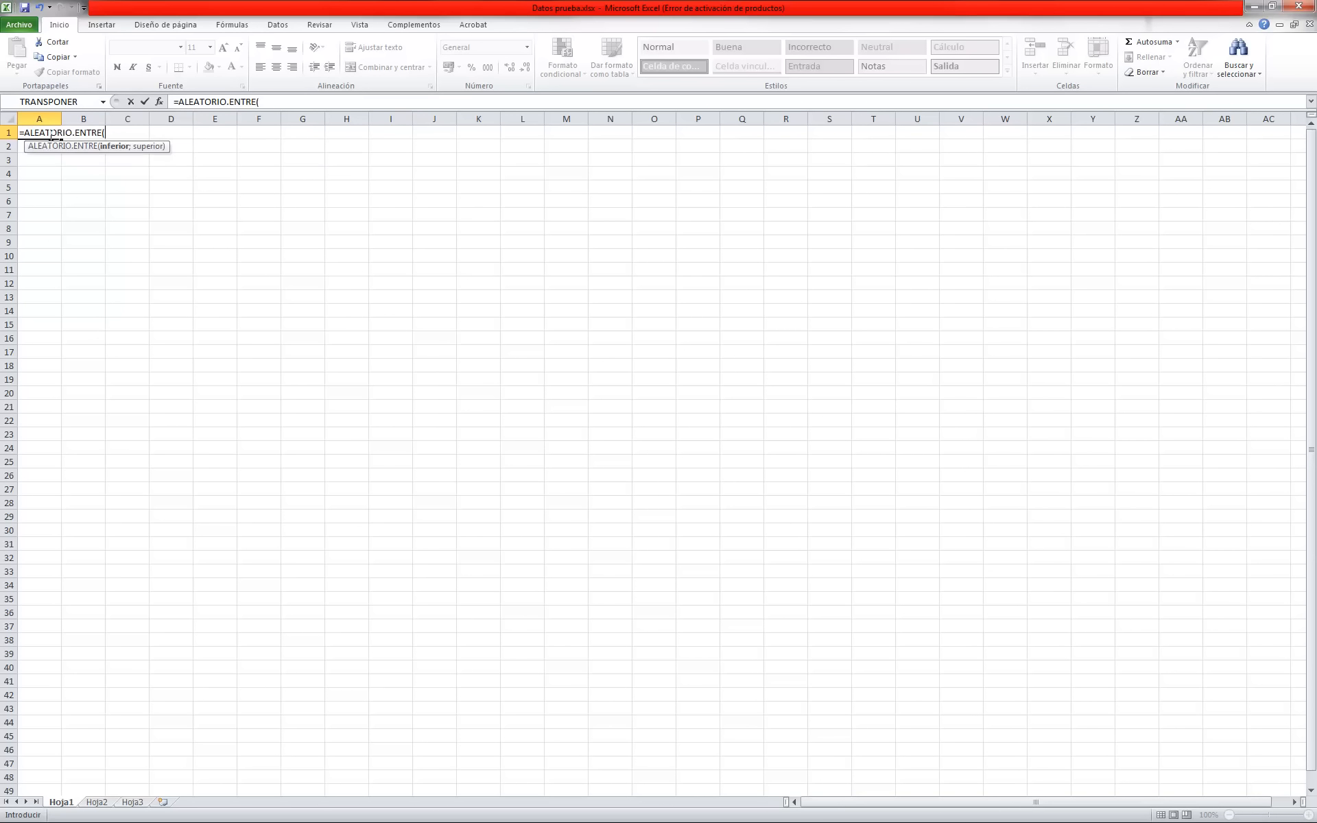
pyautogui.click(277, 101)
pyautogui.write('1;')
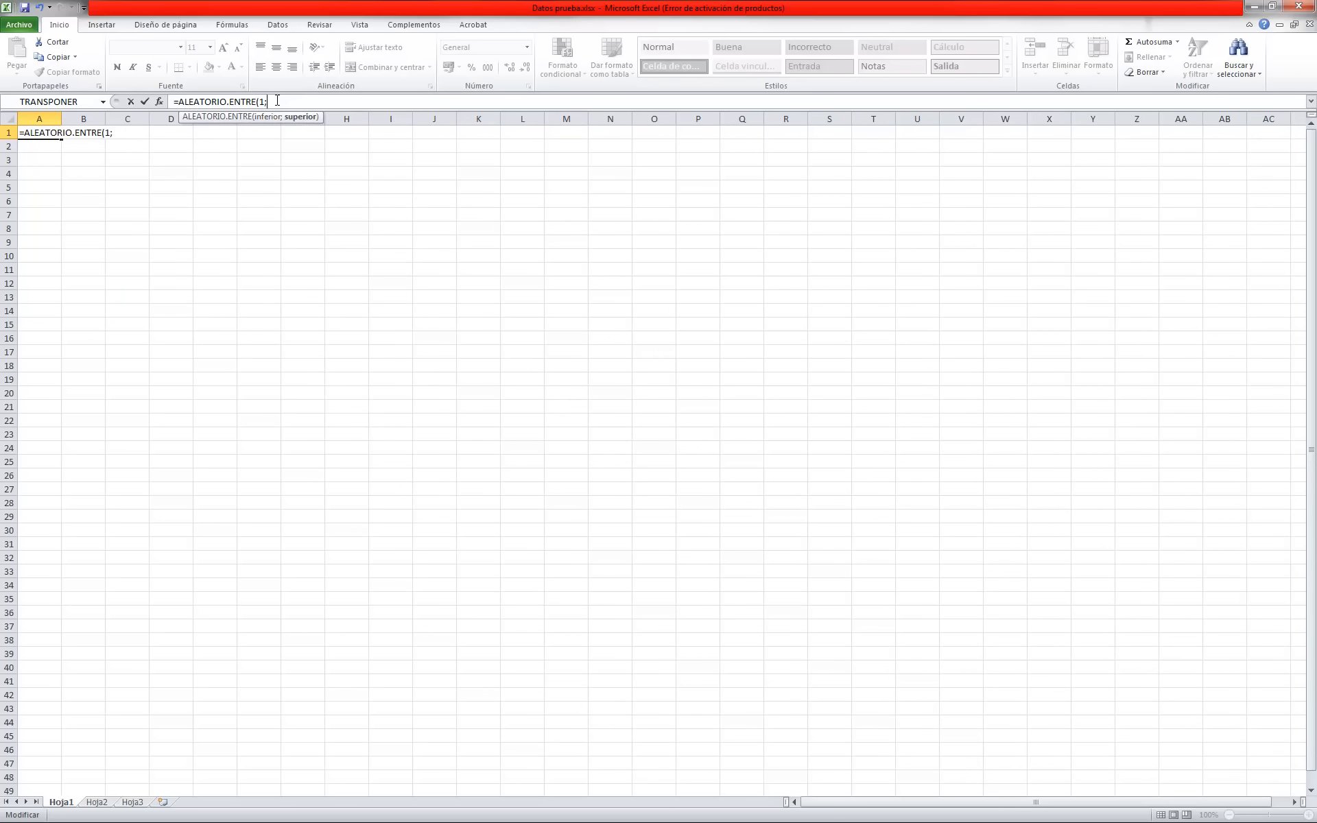
pyautogui.write('10)')
pyautogui.press('Tab')
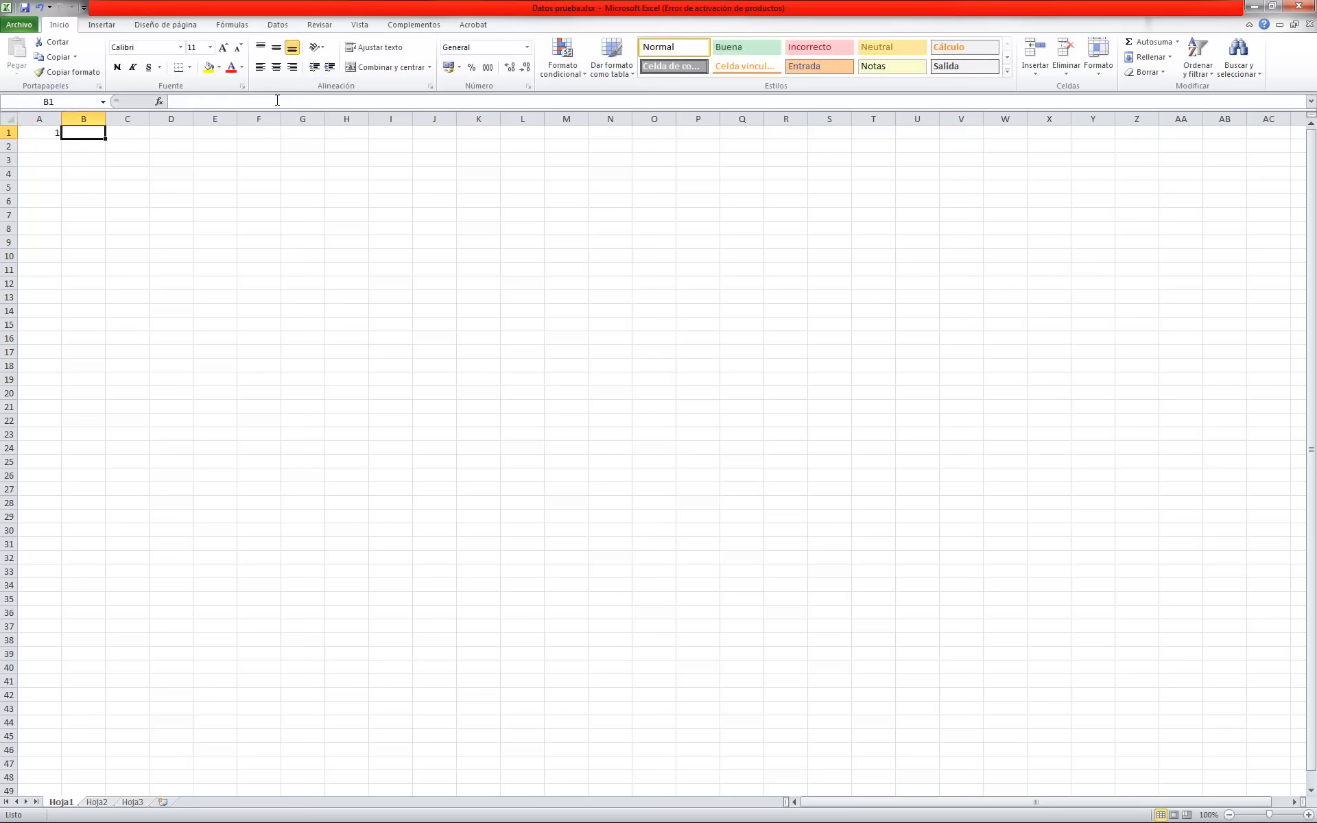
# Enter the random-number formula =ALEATORIO.ENTRE(-10;20) in cell B1
pyautogui.write('=alea')
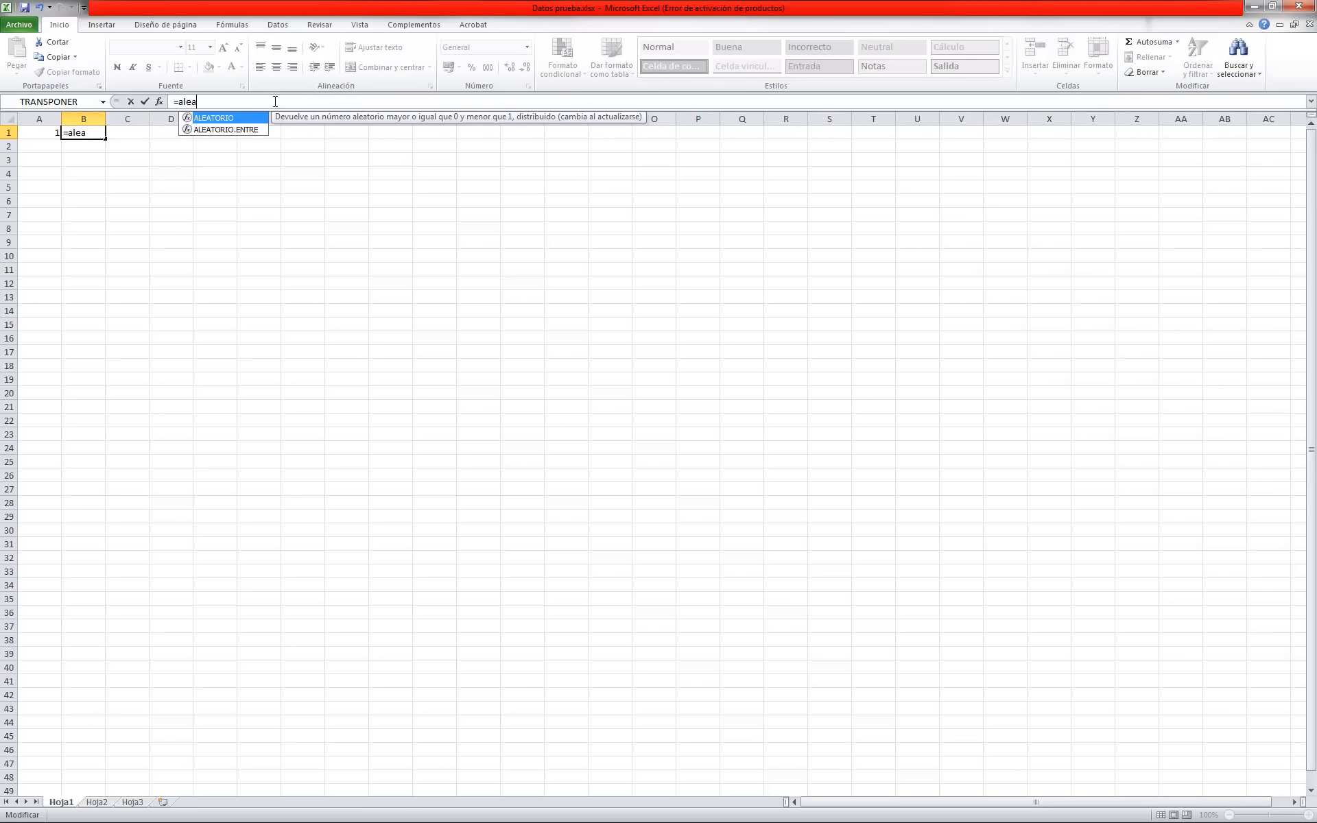
pyautogui.press('Down')
pyautogui.press('Tab')
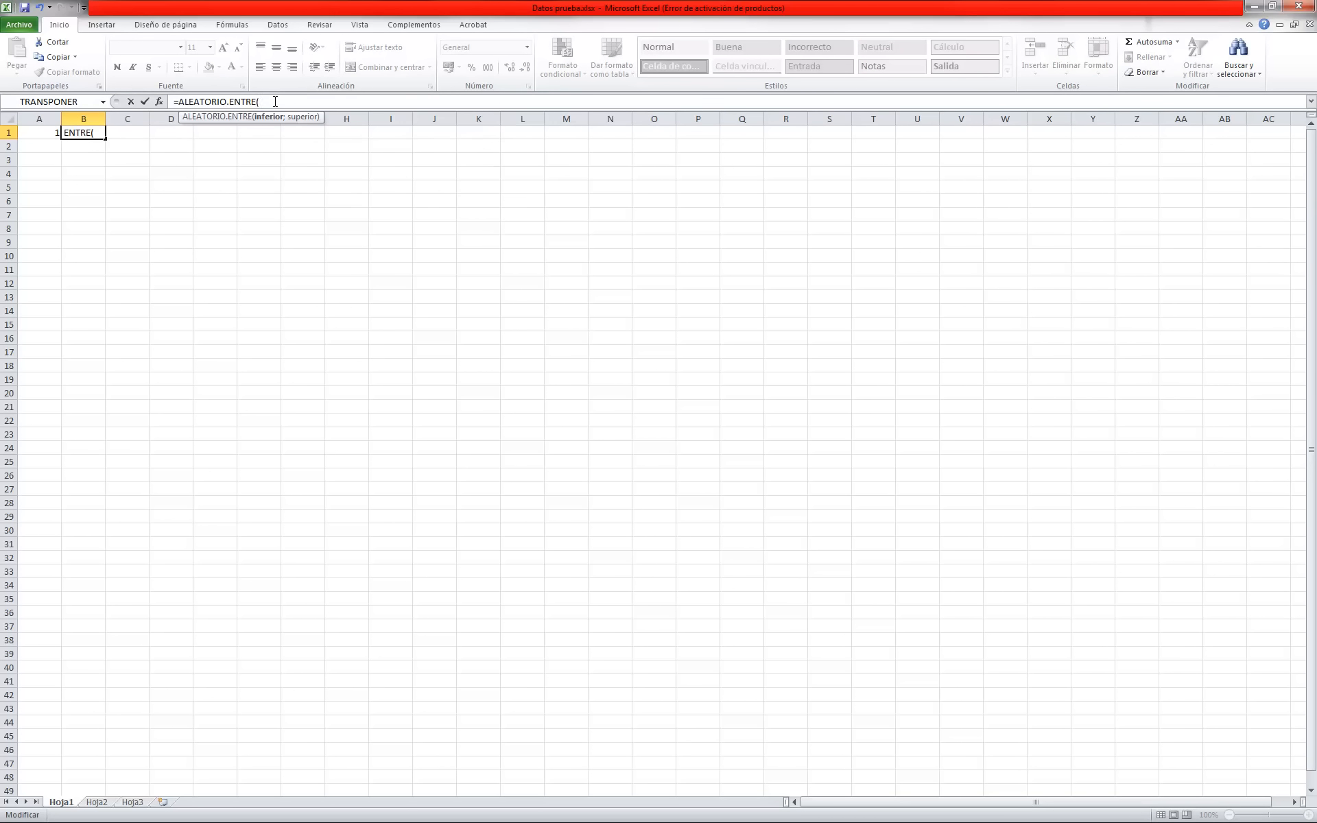
pyautogui.write('-10;20')
pyautogui.press('Tab')
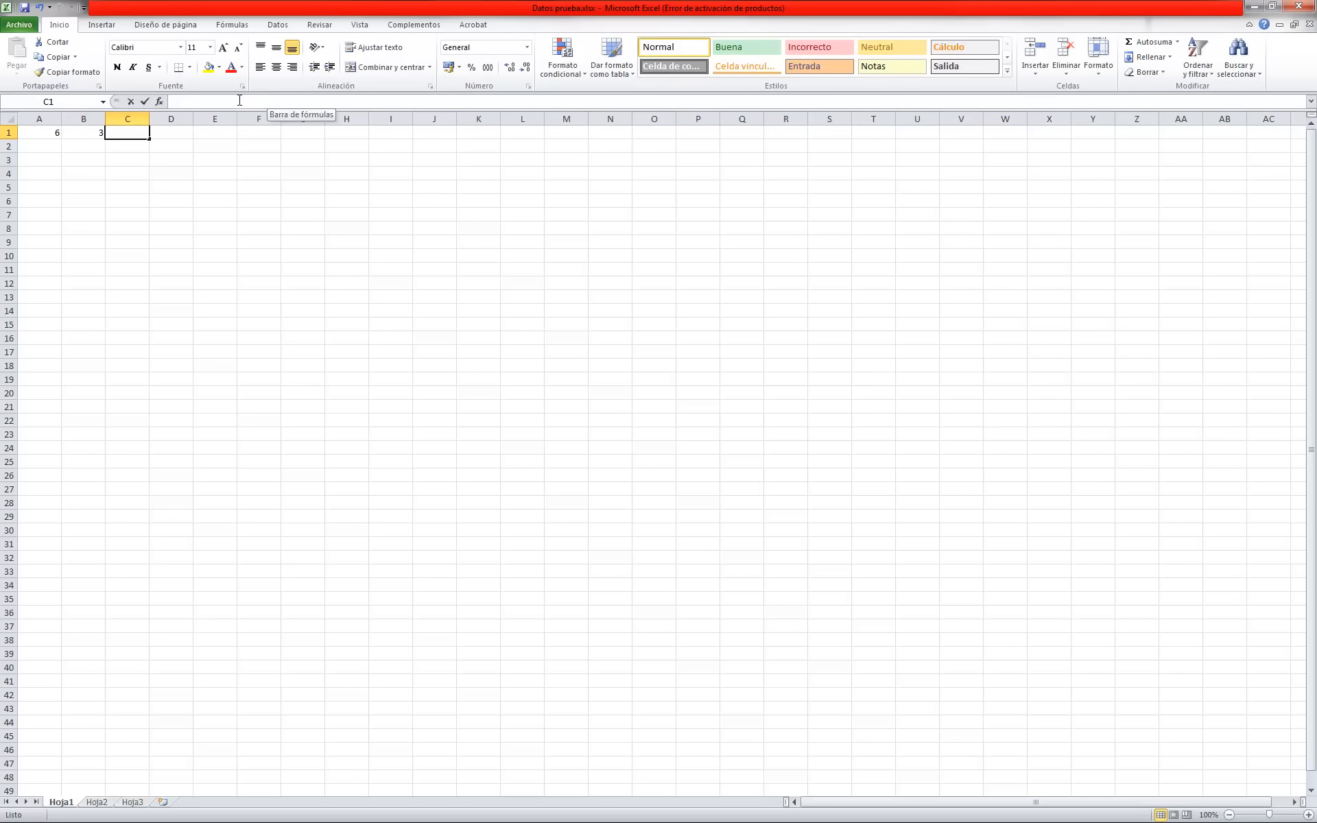
# Enter the formula =A1*3-B1*2 in cell C1 and check the formulas in A1:C1
pyautogui.write('=')
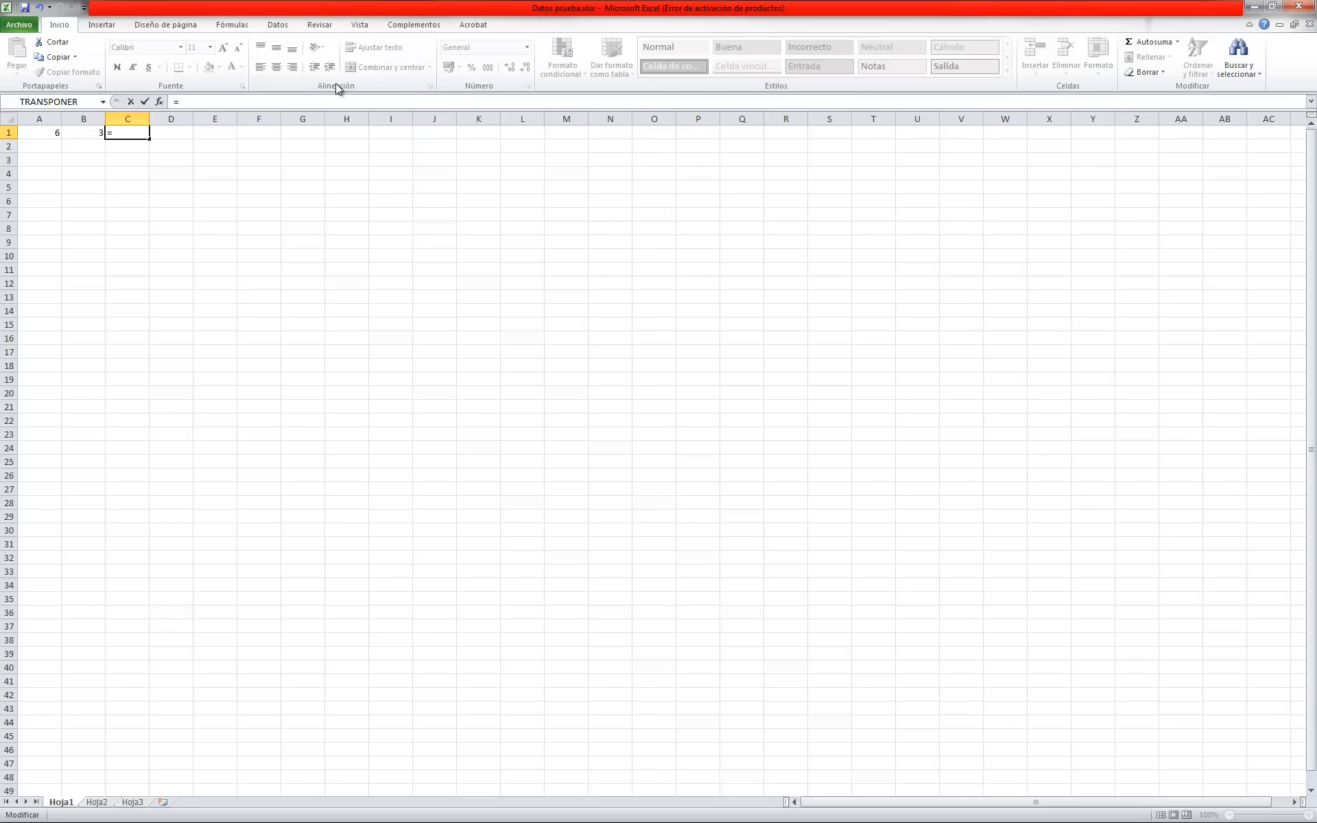
pyautogui.click(54, 133)
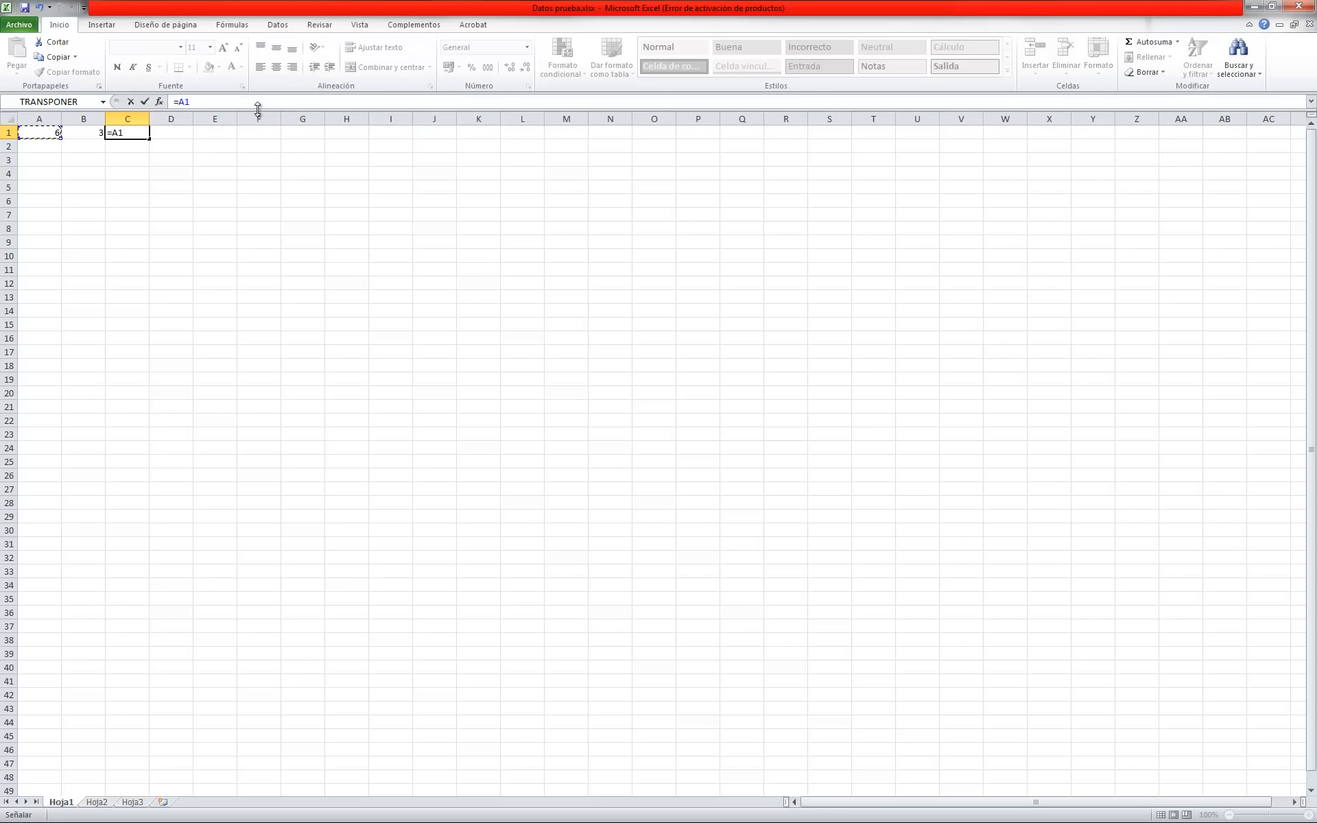
pyautogui.write('*')
pyautogui.click(79, 134)
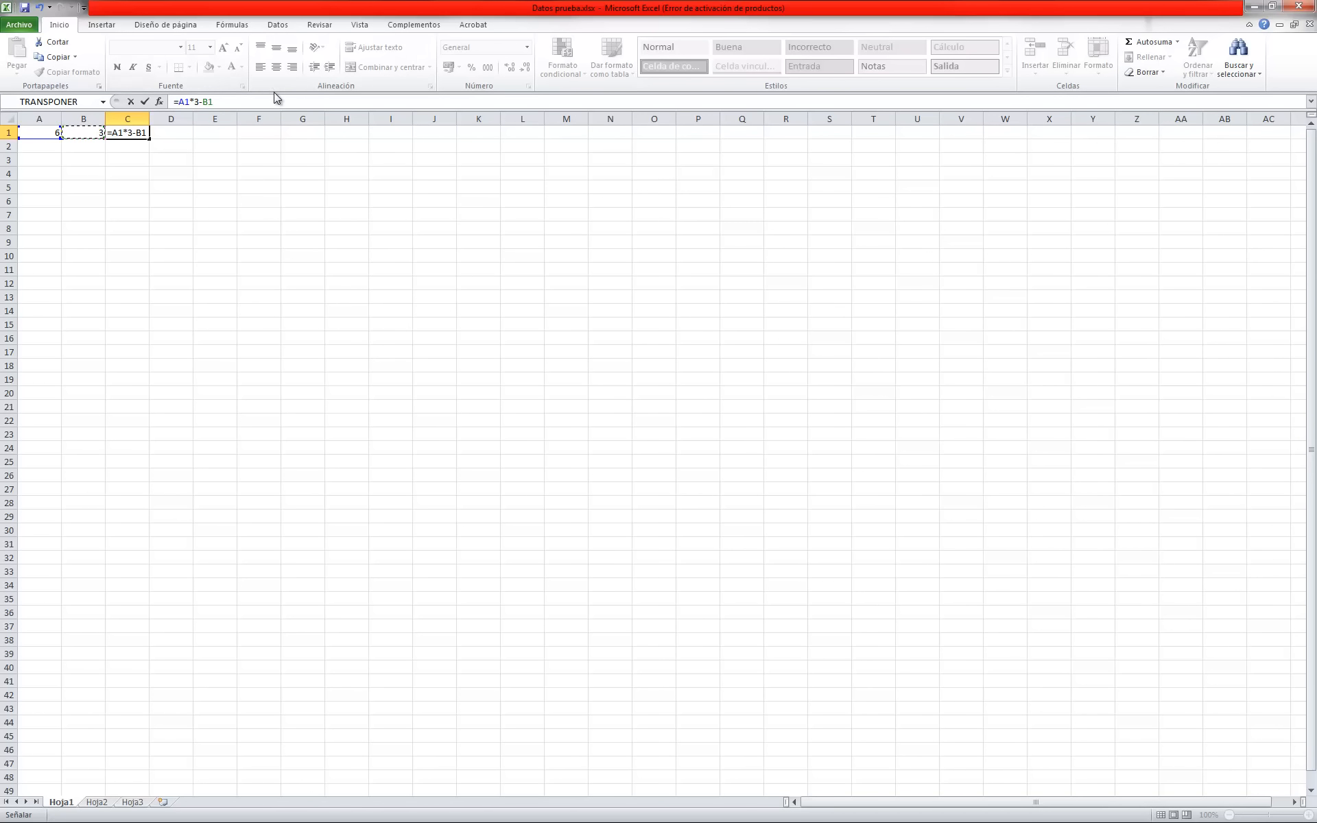
pyautogui.write('*')
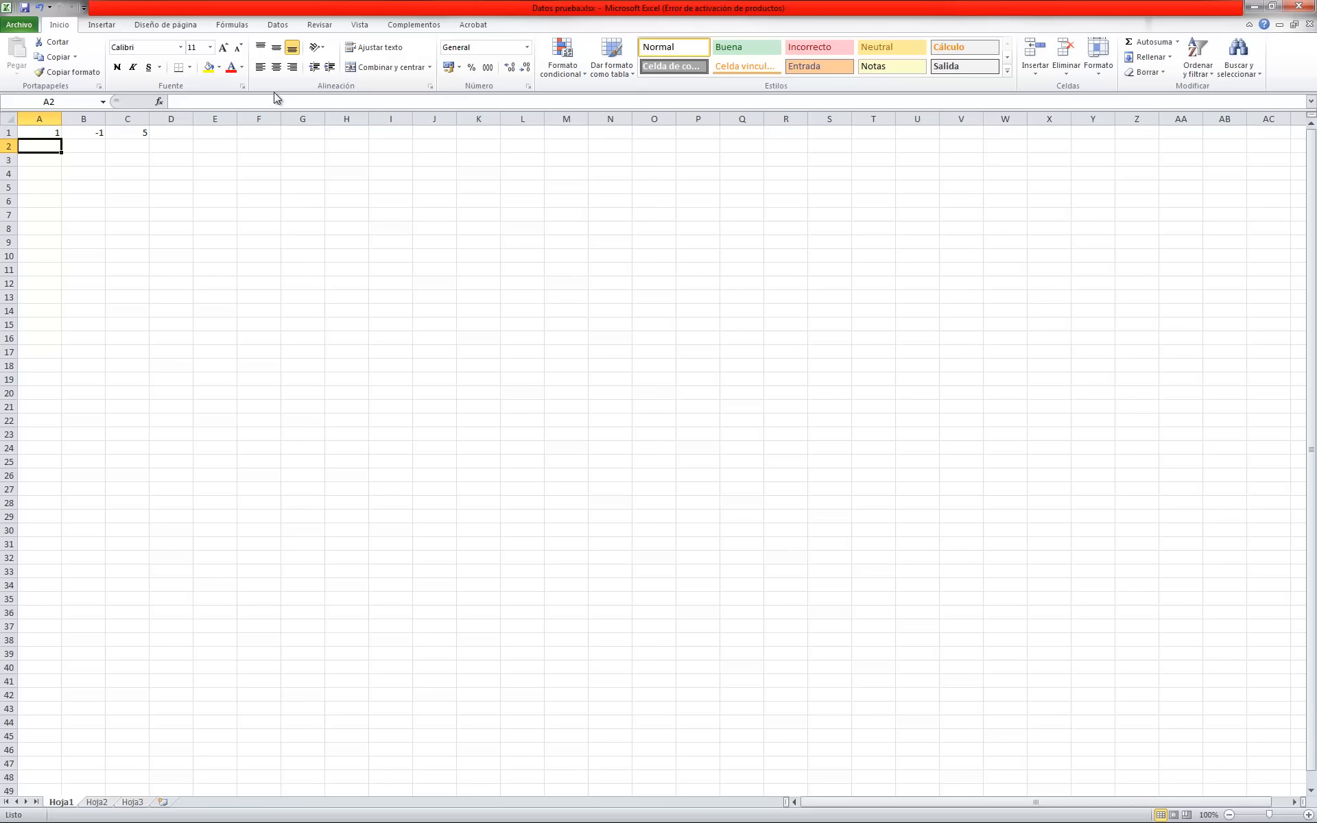
pyautogui.press('Up')
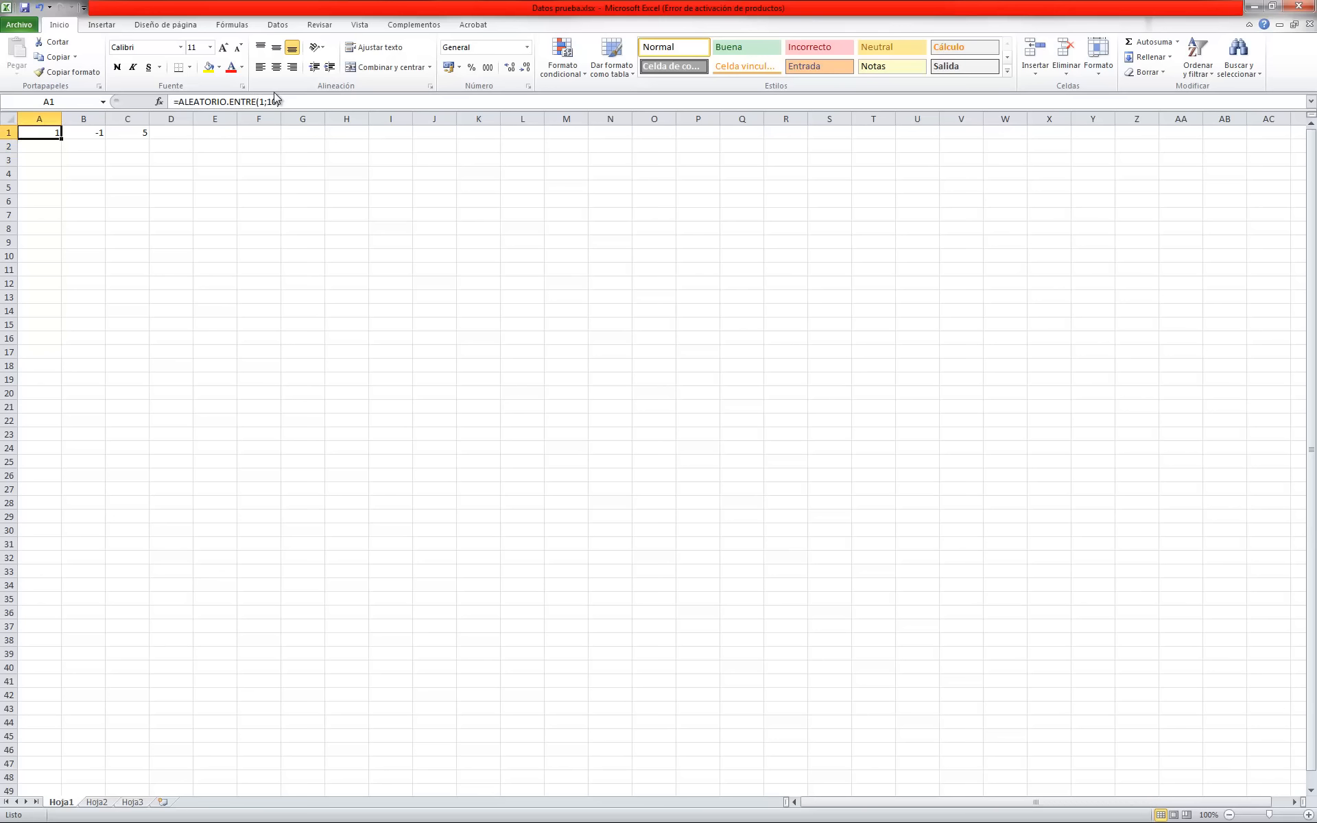
pyautogui.click(88, 132)
pyautogui.click(126, 134)
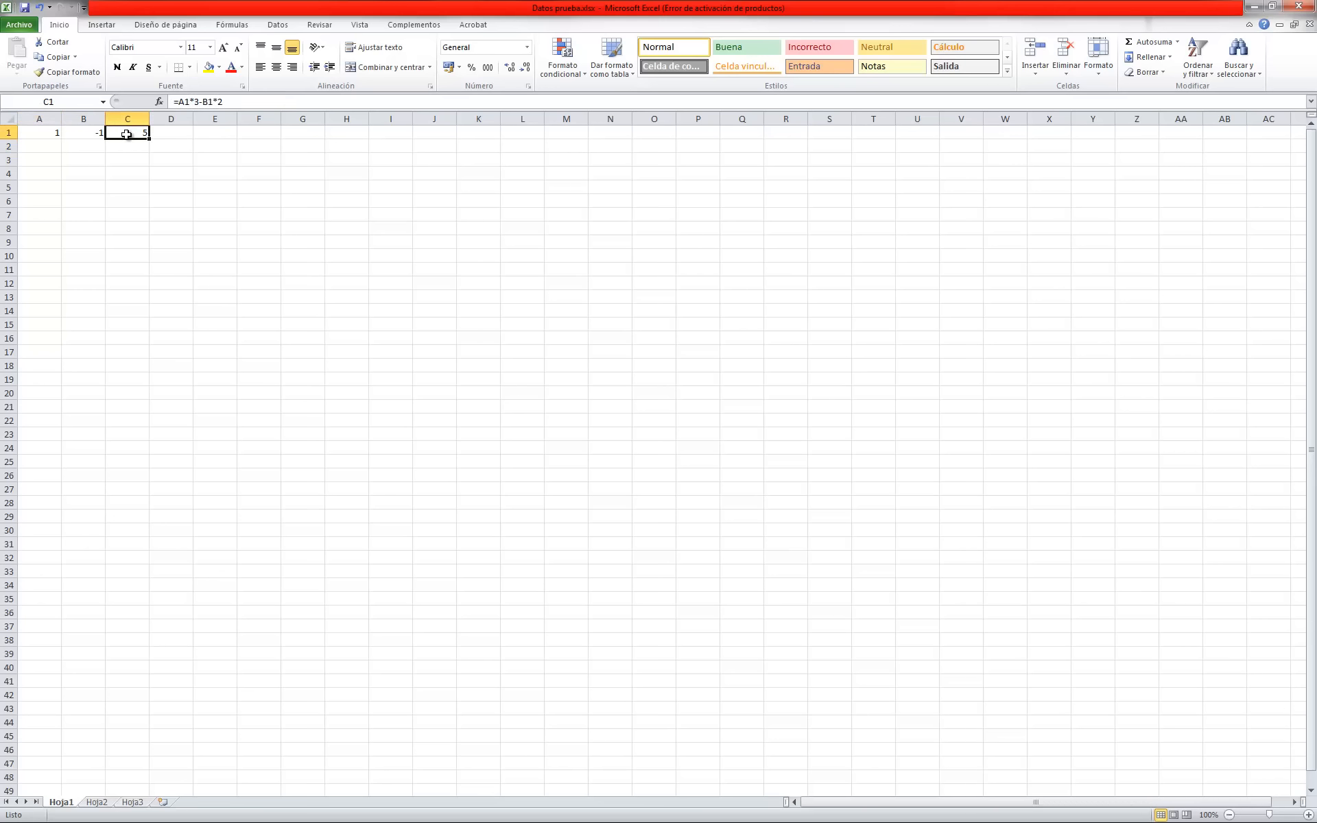
# Copy the formulas in A1:C1 into the range A2:C100 and check a few of the formulas
pyautogui.moveTo(42, 134); pyautogui.dragTo(143, 143)
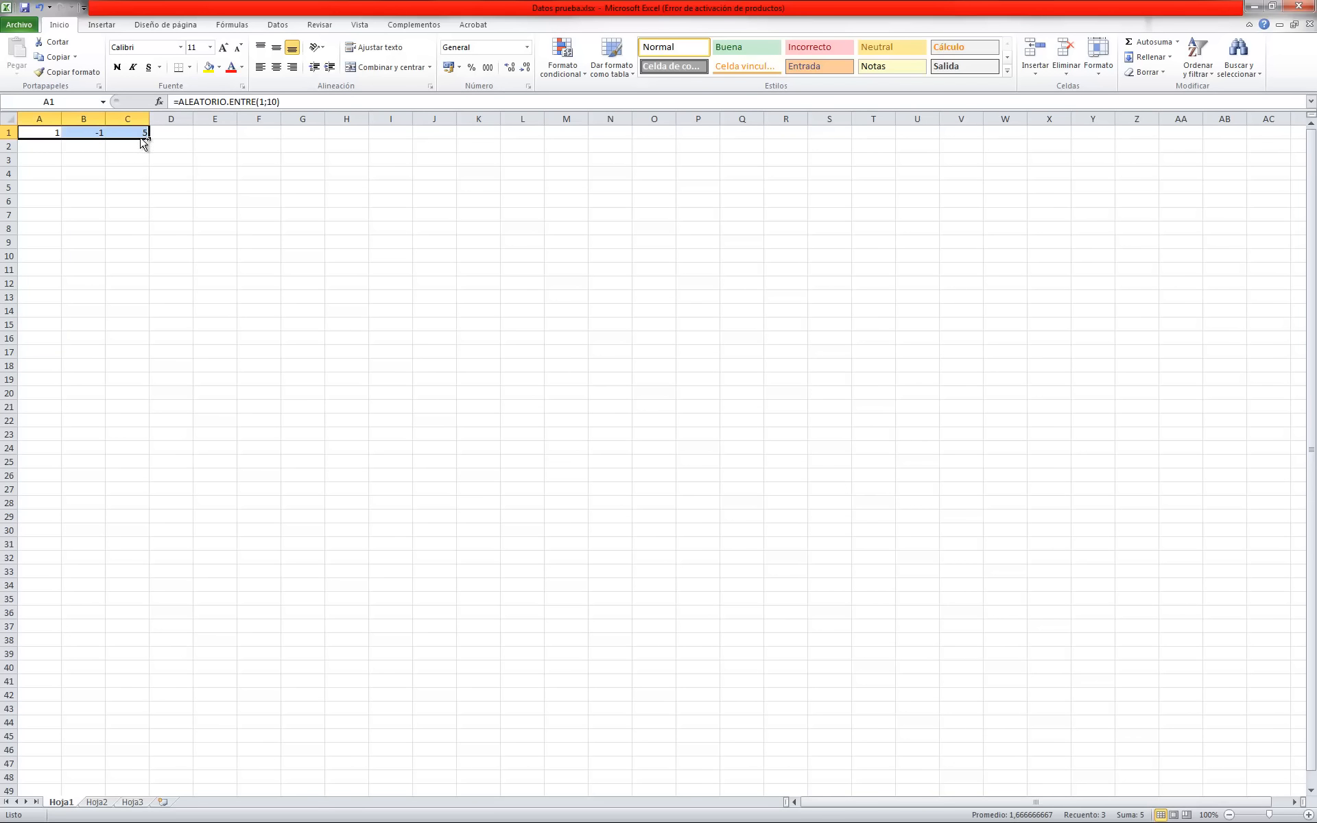
pyautogui.hotkey('ctrl', 'c')
pyautogui.click(37, 147)
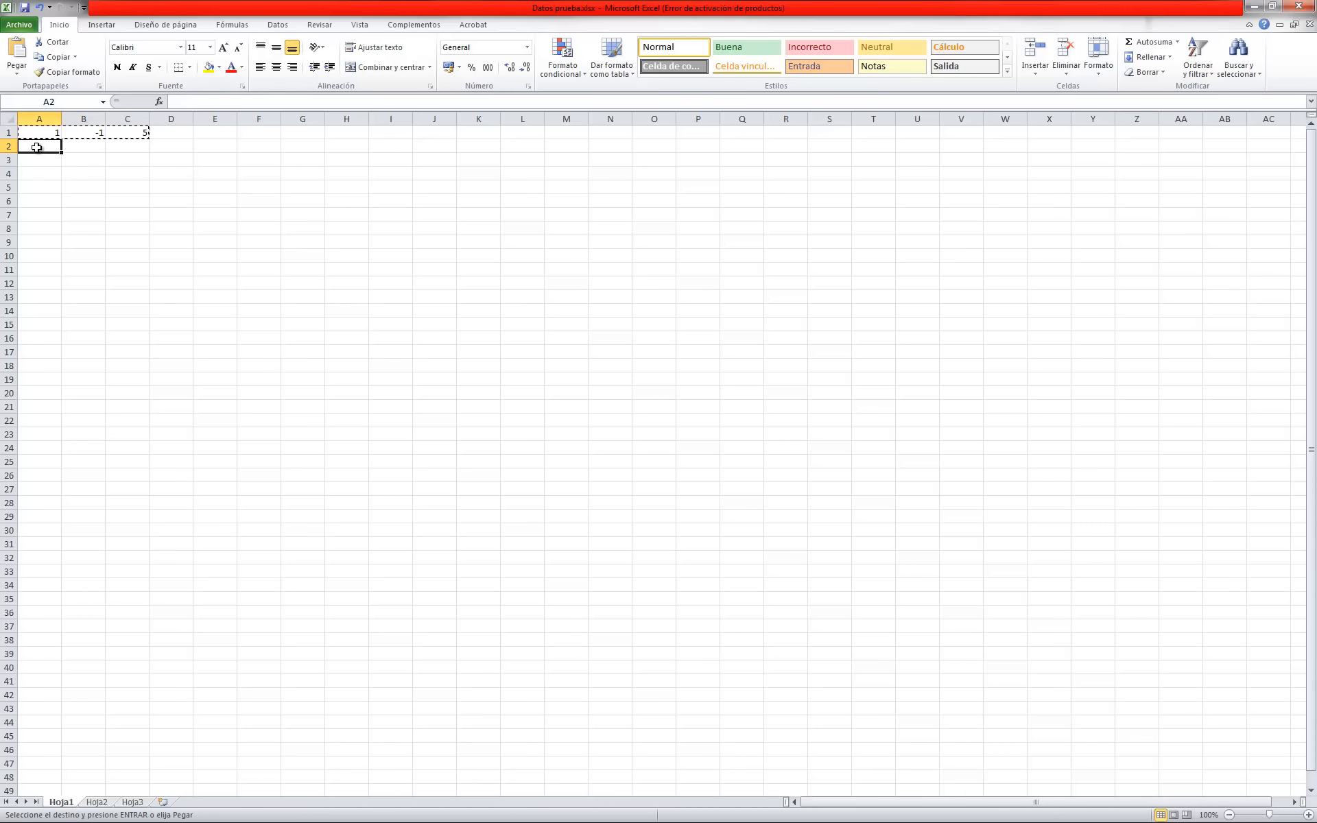
pyautogui.hotkey('shift', 'pagedown')
pyautogui.hotkey('shift', 'pagedown')
pyautogui.hotkey('shift', 'pagedown')
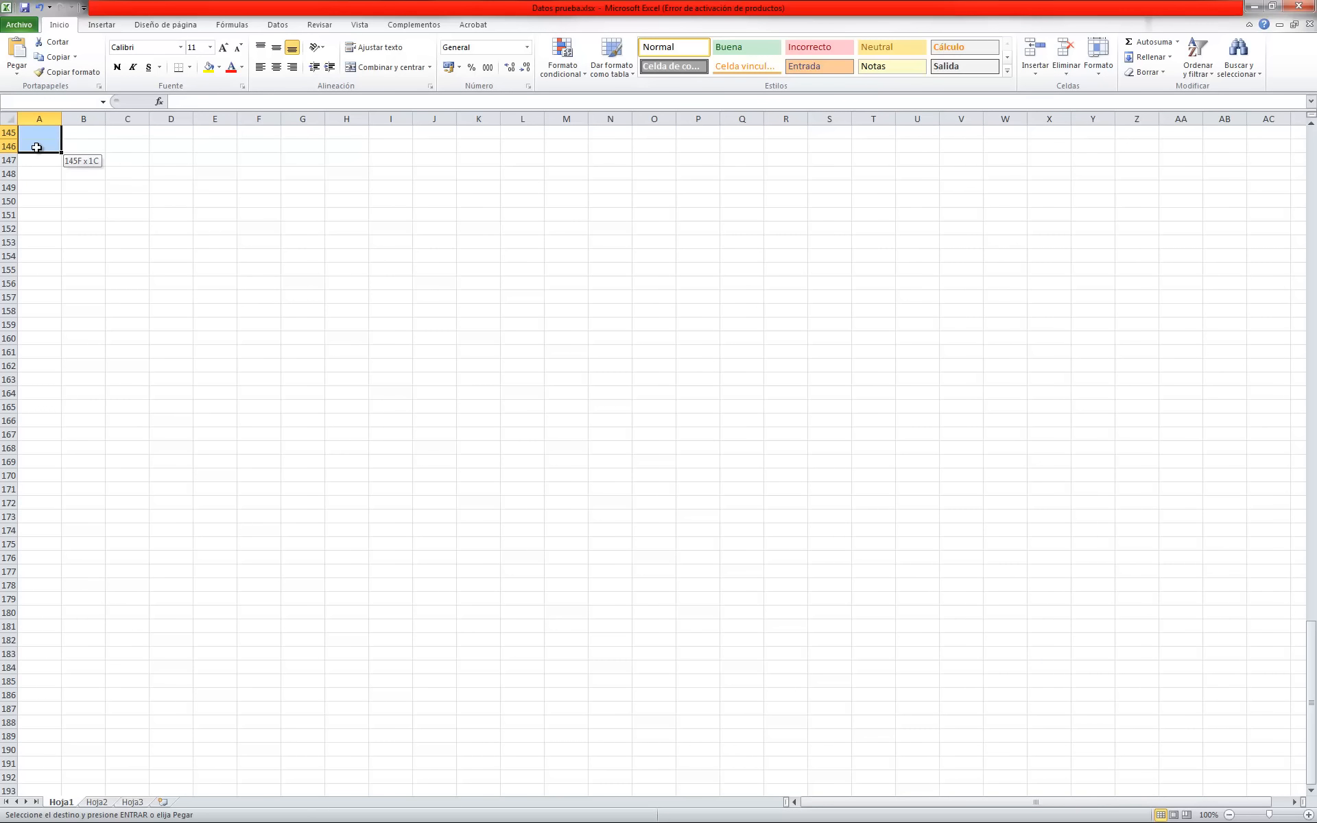
pyautogui.scroll(12, 36, 147)
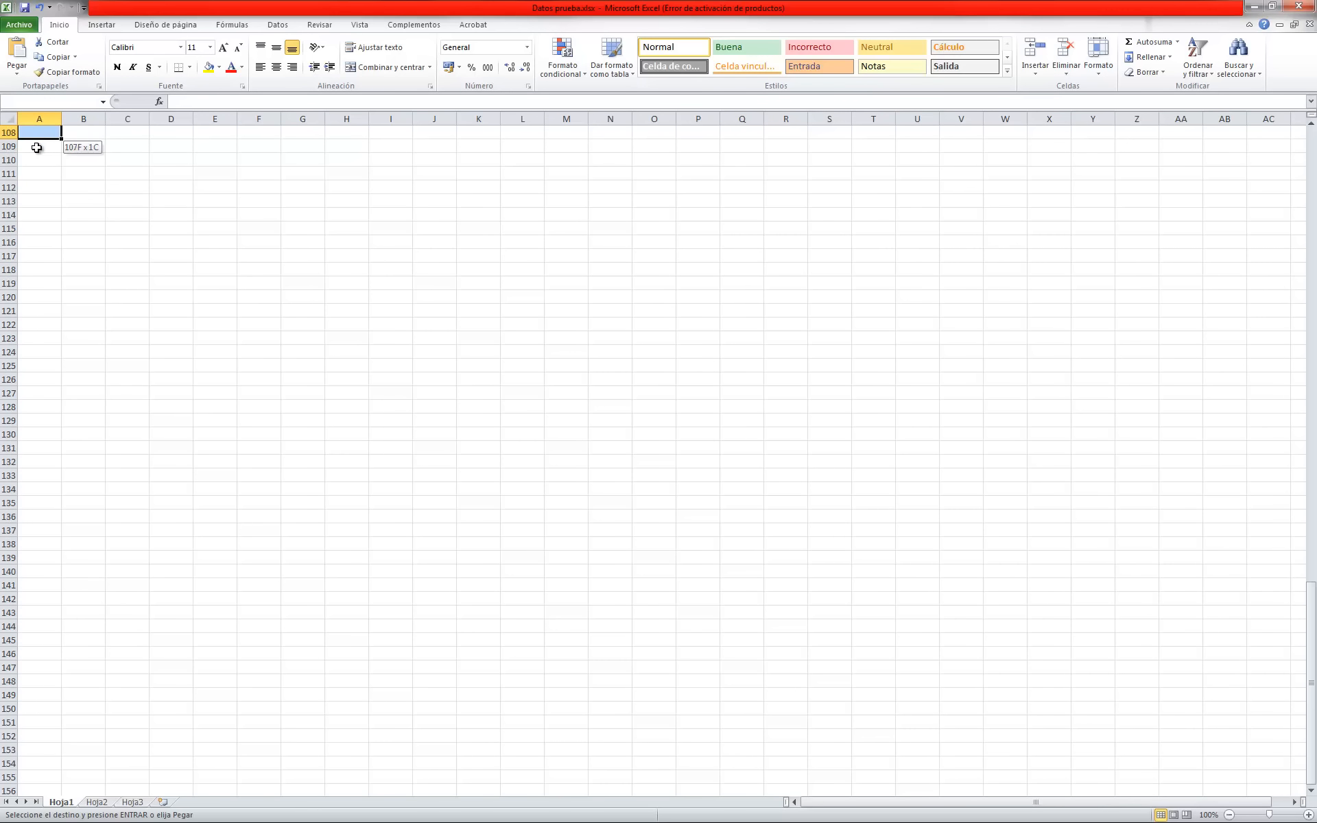
pyautogui.hotkey('shift', 'Up')
pyautogui.hotkey('shift', 'Up')
pyautogui.hotkey('shift', 'Up')
pyautogui.hotkey('shift', 'Up')
pyautogui.hotkey('shift', 'Up')
pyautogui.hotkey('shift', 'Up')
pyautogui.hotkey('shift', 'Up')
pyautogui.hotkey('shift', 'Up')
pyautogui.hotkey('shift', 'Up')
pyautogui.hotkey('shift', 'Up')
pyautogui.hotkey('shift', 'Up')
pyautogui.hotkey('shift', 'Up')
pyautogui.hotkey('shift', 'Down')
pyautogui.hotkey('shift', 'Down')
pyautogui.hotkey('shift', 'Down')
pyautogui.hotkey('shift', 'Down')
pyautogui.hotkey('shift', 'Right')
pyautogui.hotkey('shift', 'Right')
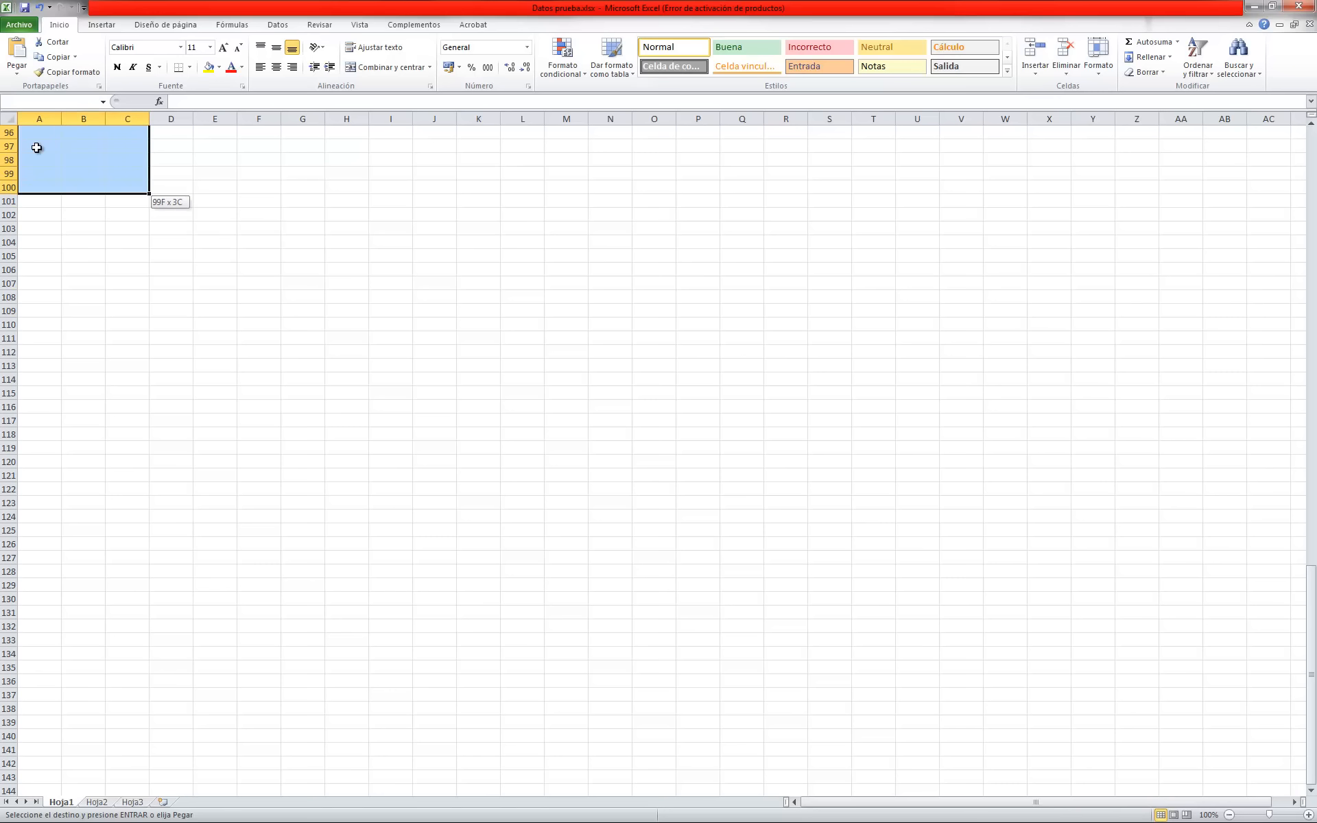
pyautogui.hotkey('ctrl', 'v')
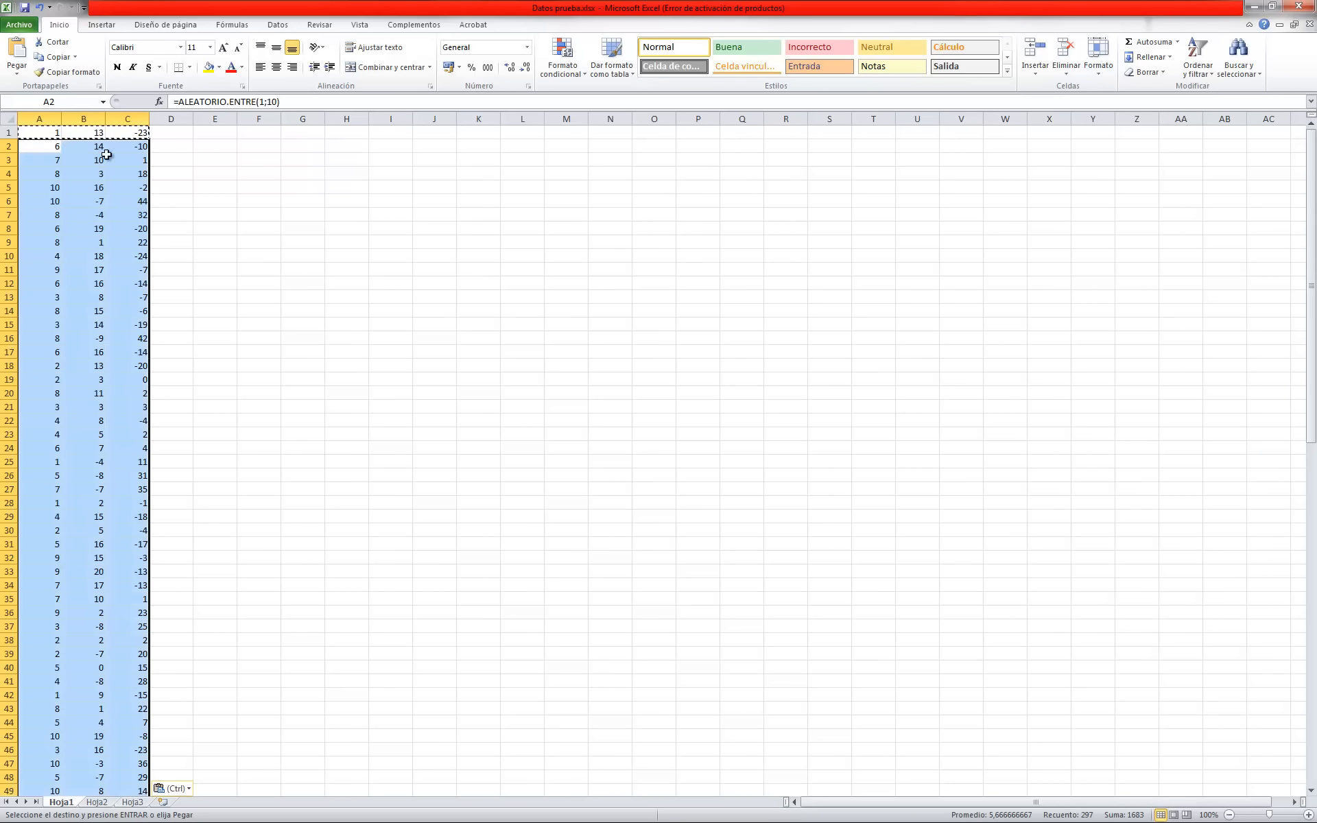
pyautogui.click(110, 215)
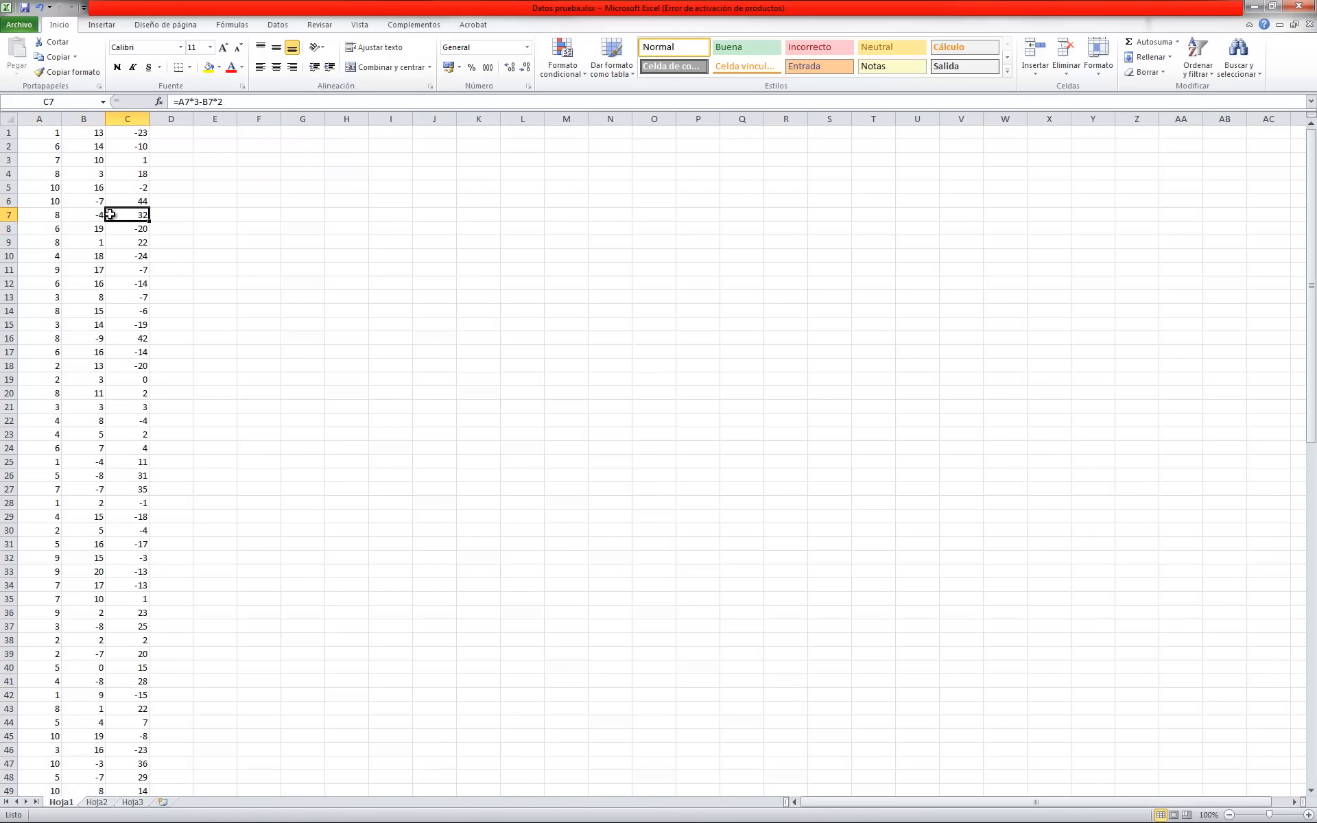
pyautogui.click(138, 140)
pyautogui.click(97, 133)
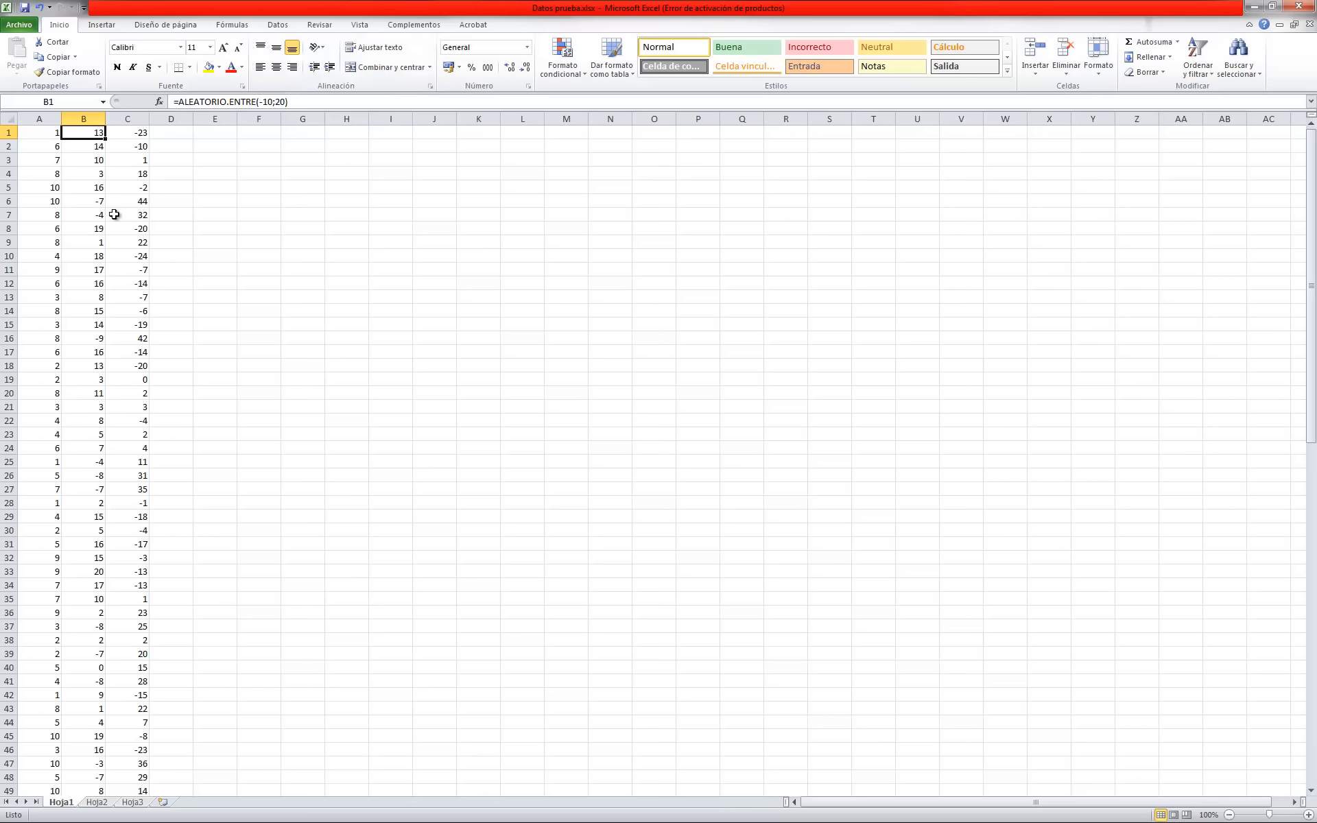
# Enter =ALEATORIO.ENTRE(-10;0) in cell A101, directly below the last filled row
pyautogui.scroll(-20, 114, 215)
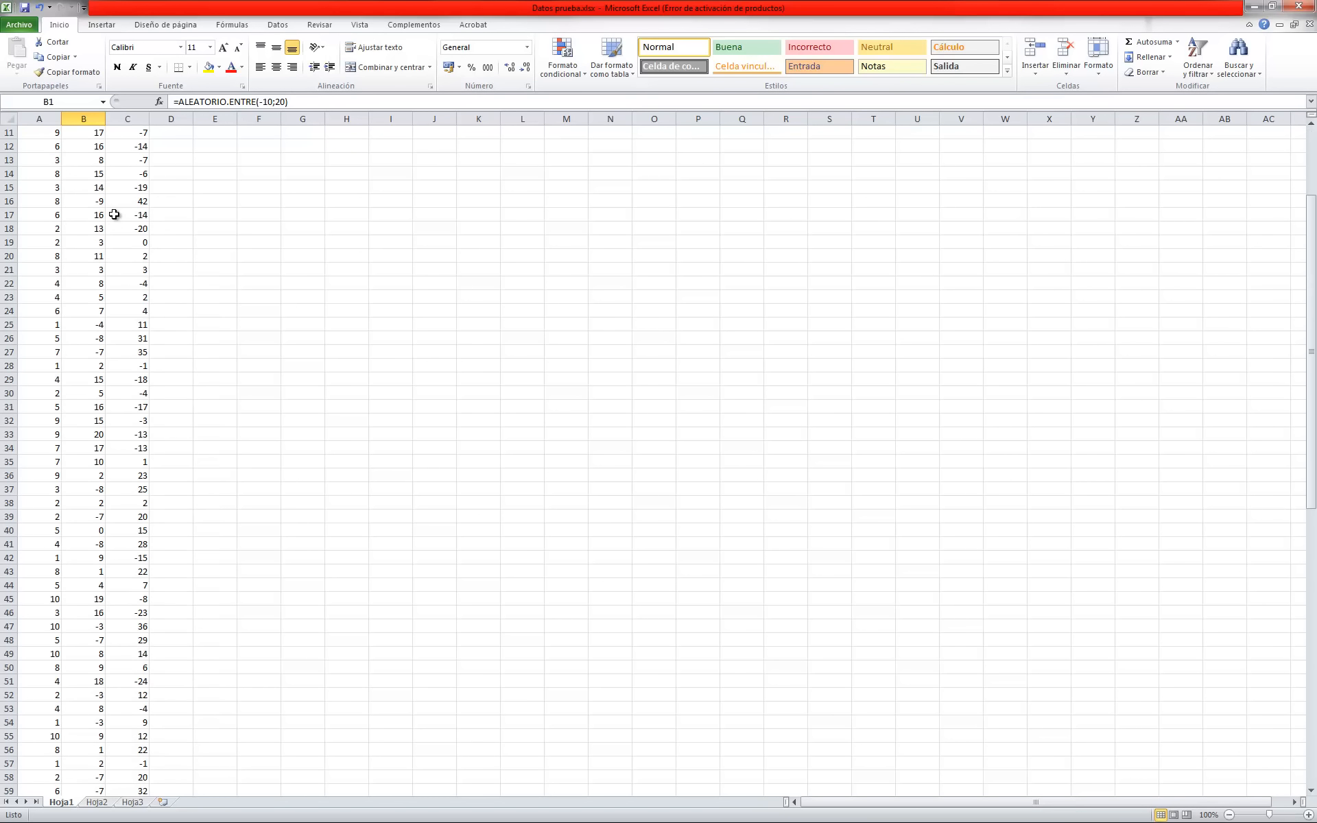
pyautogui.scroll(-6, 114, 215)
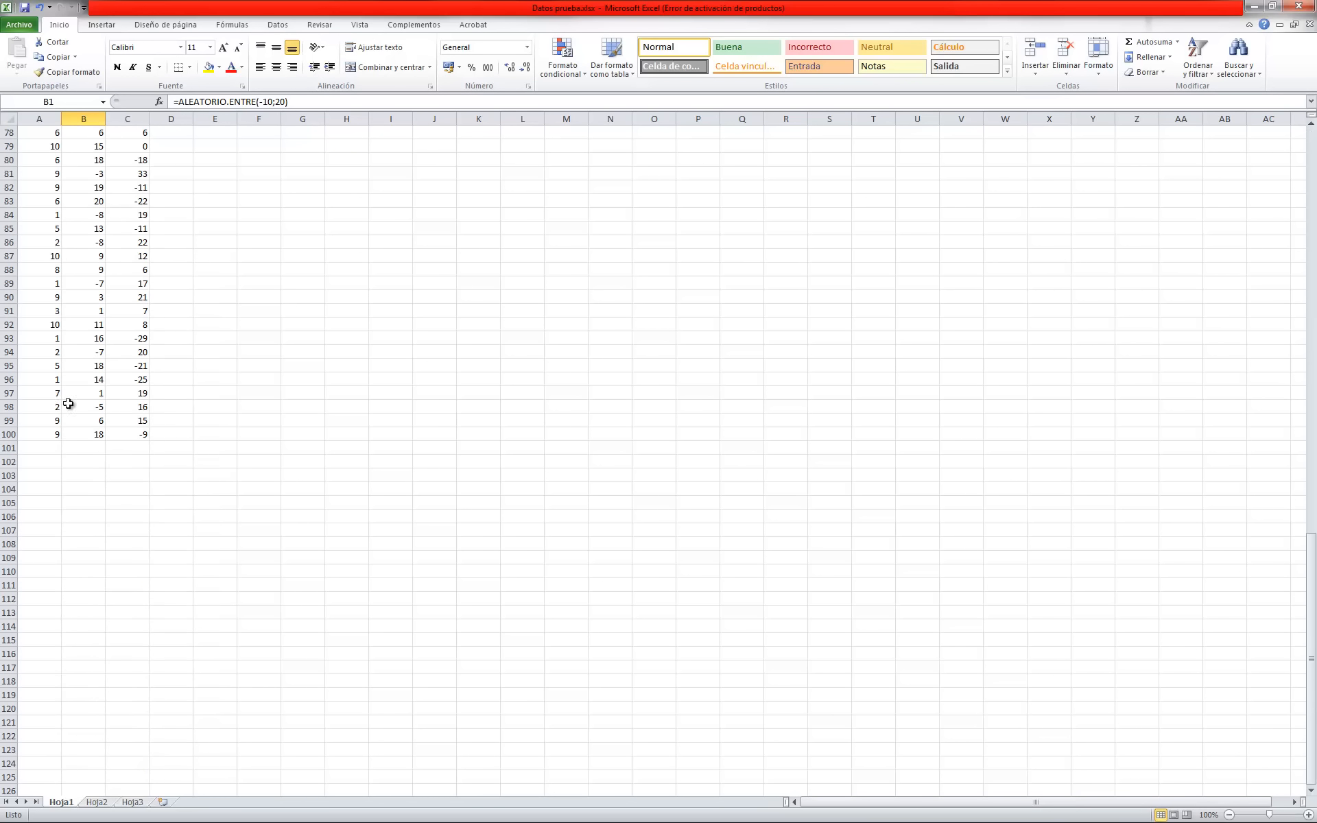
pyautogui.click(54, 434)
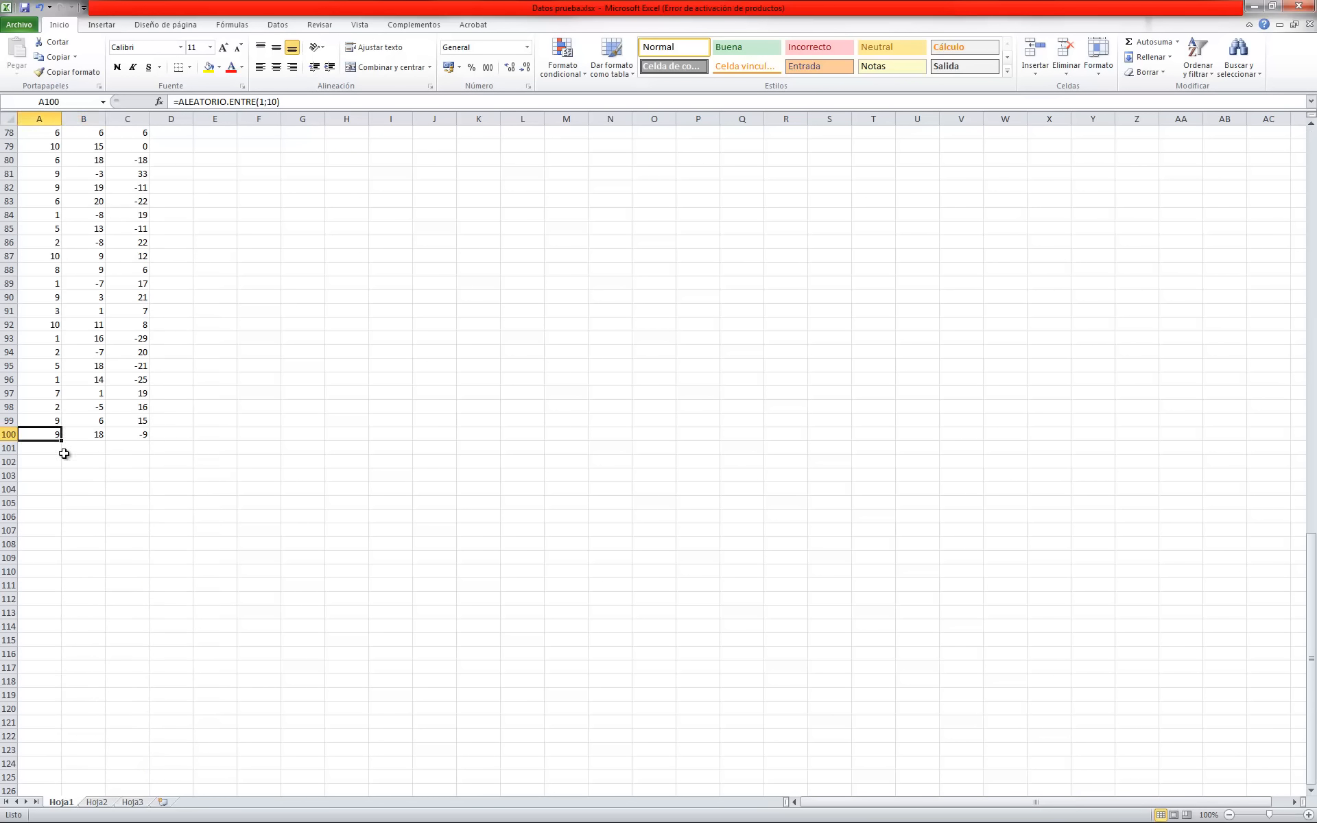
pyautogui.click(58, 449)
pyautogui.write('=ale')
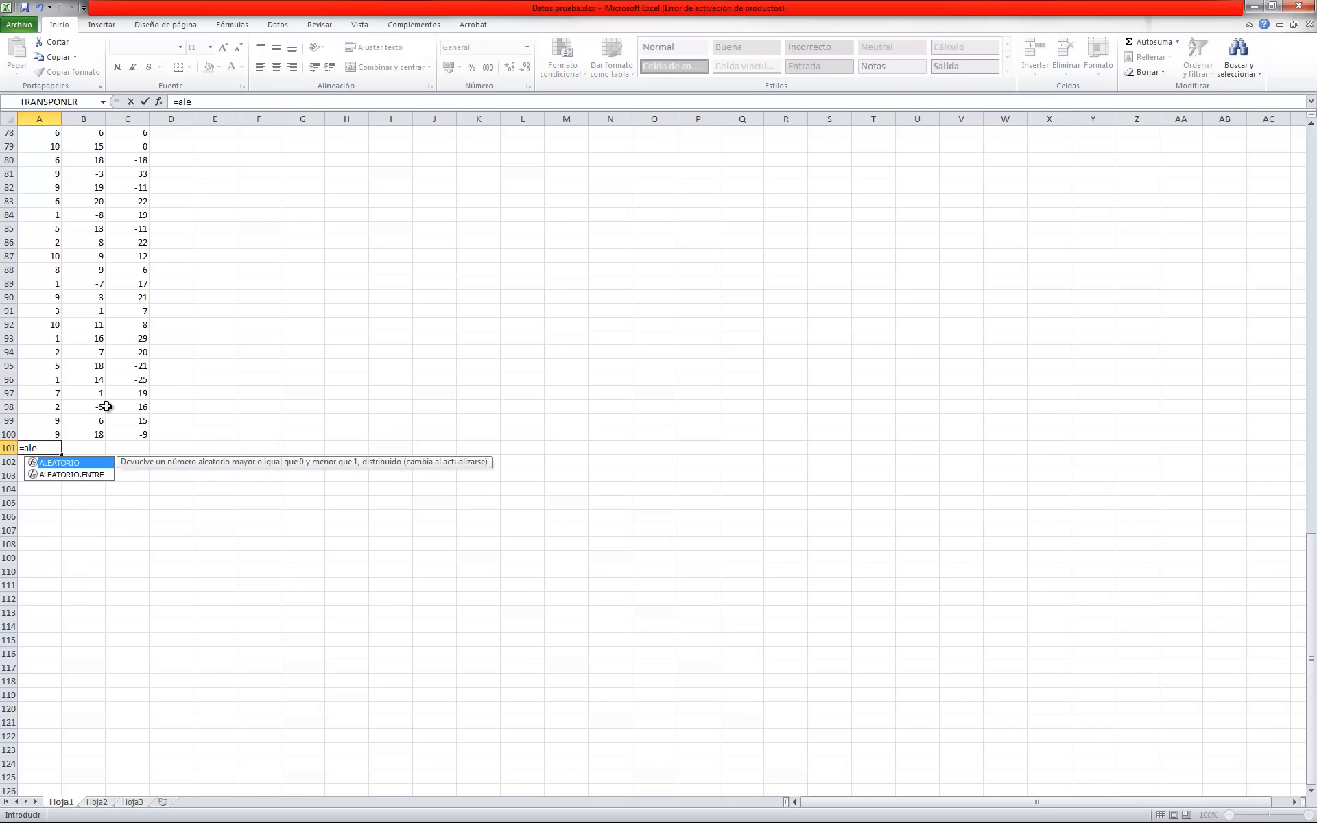
pyautogui.press('Down')
pyautogui.press('Tab')
pyautogui.write('-')
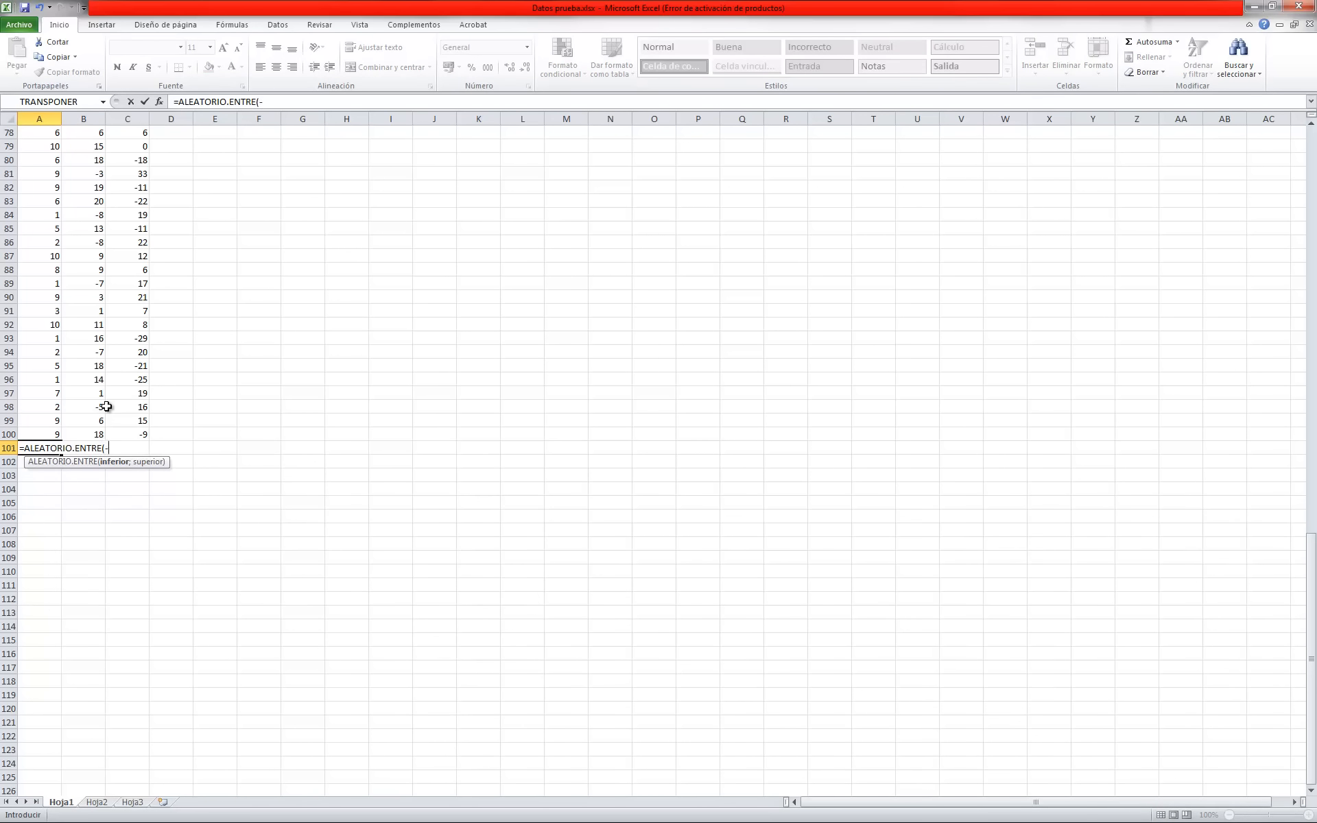
pyautogui.write('10;0')
pyautogui.press('Tab')
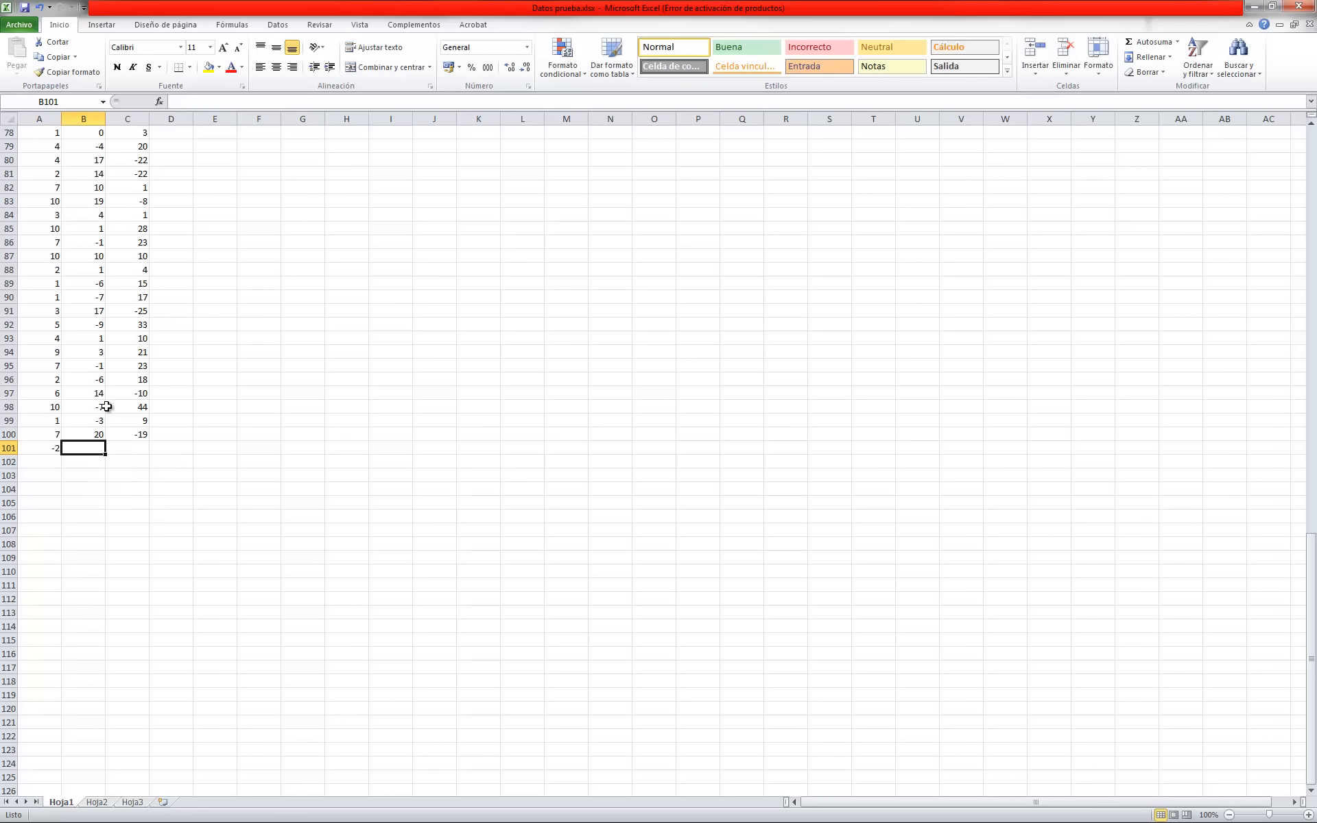
pyautogui.write('=')
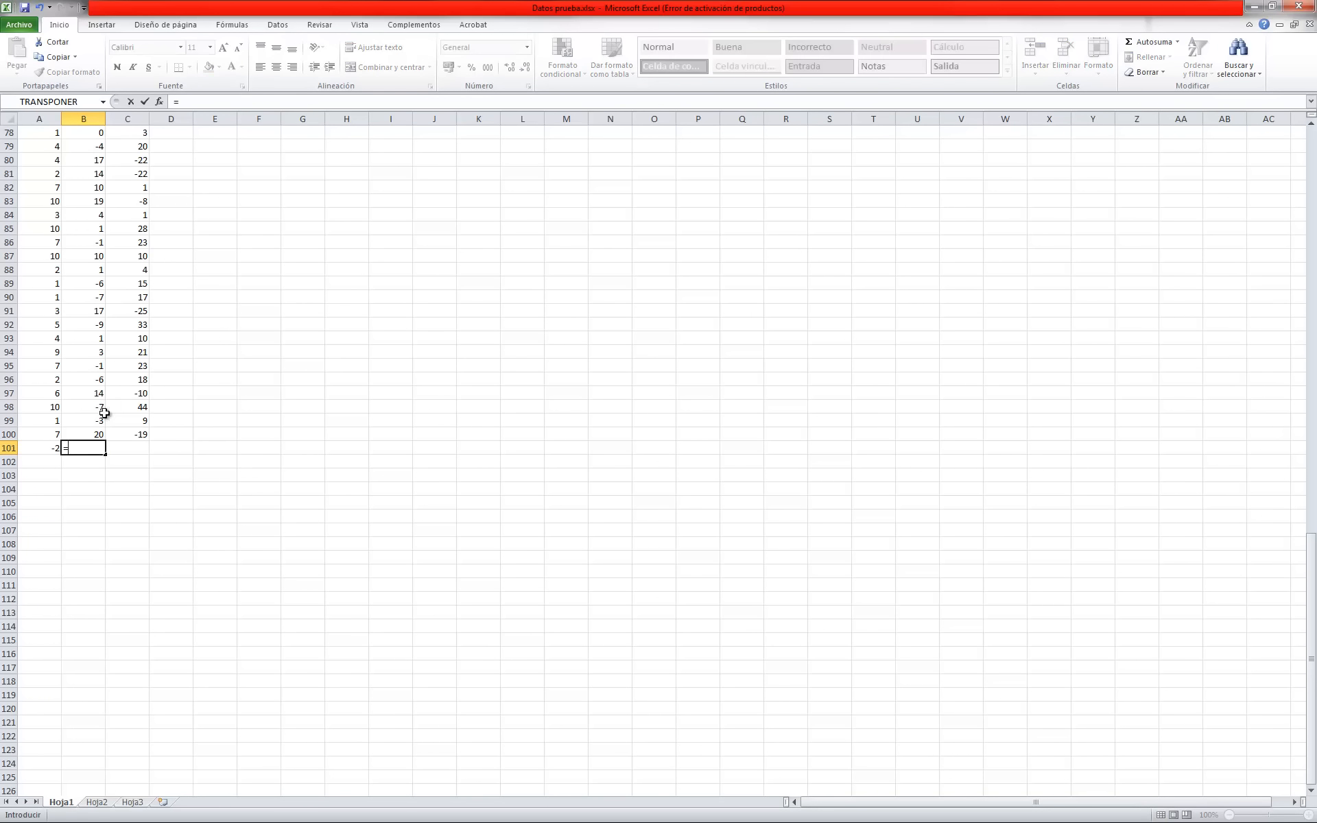
pyautogui.click(100, 432)
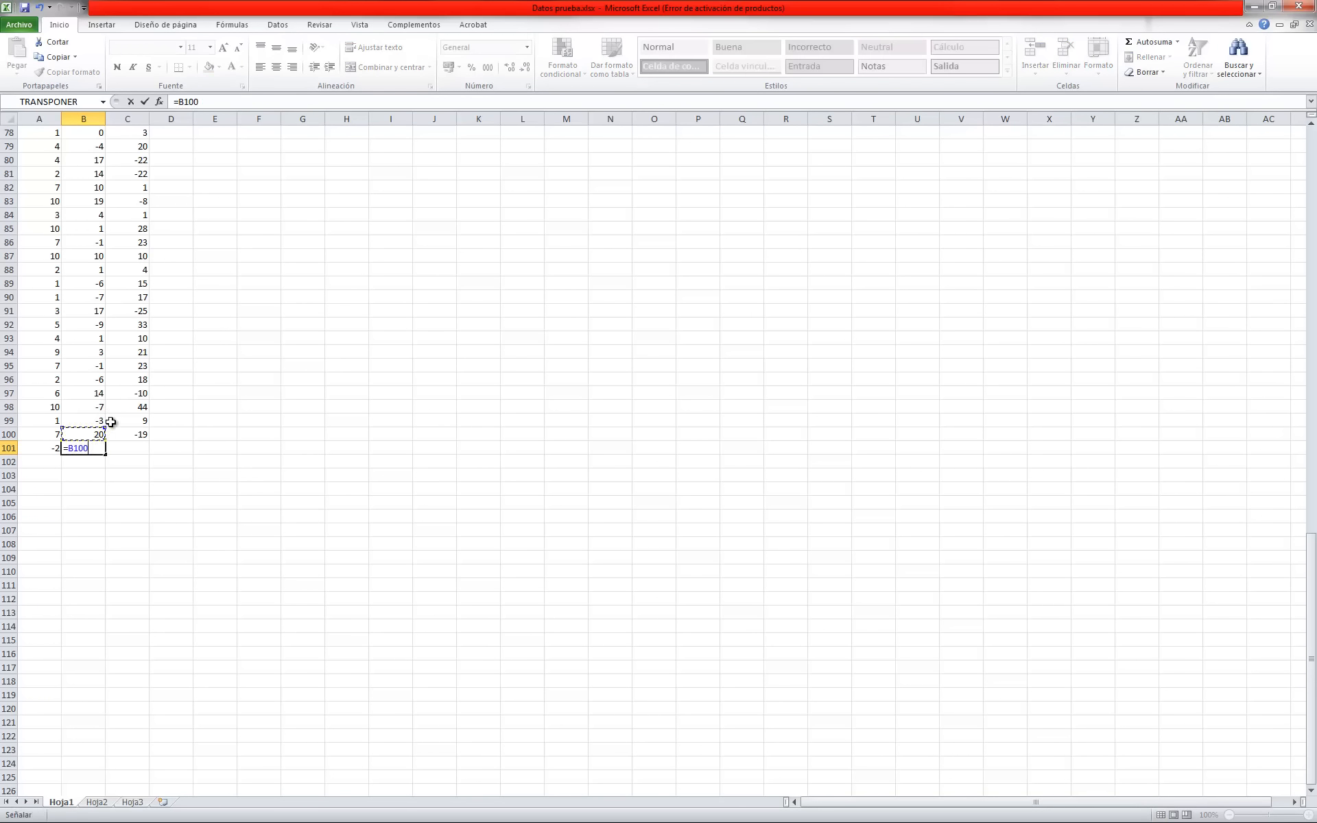
pyautogui.press('Escape')
# Enter the random-number formula =ALEATORIO.ENTRE(30;50) in cell B101
pyautogui.click(96, 434)
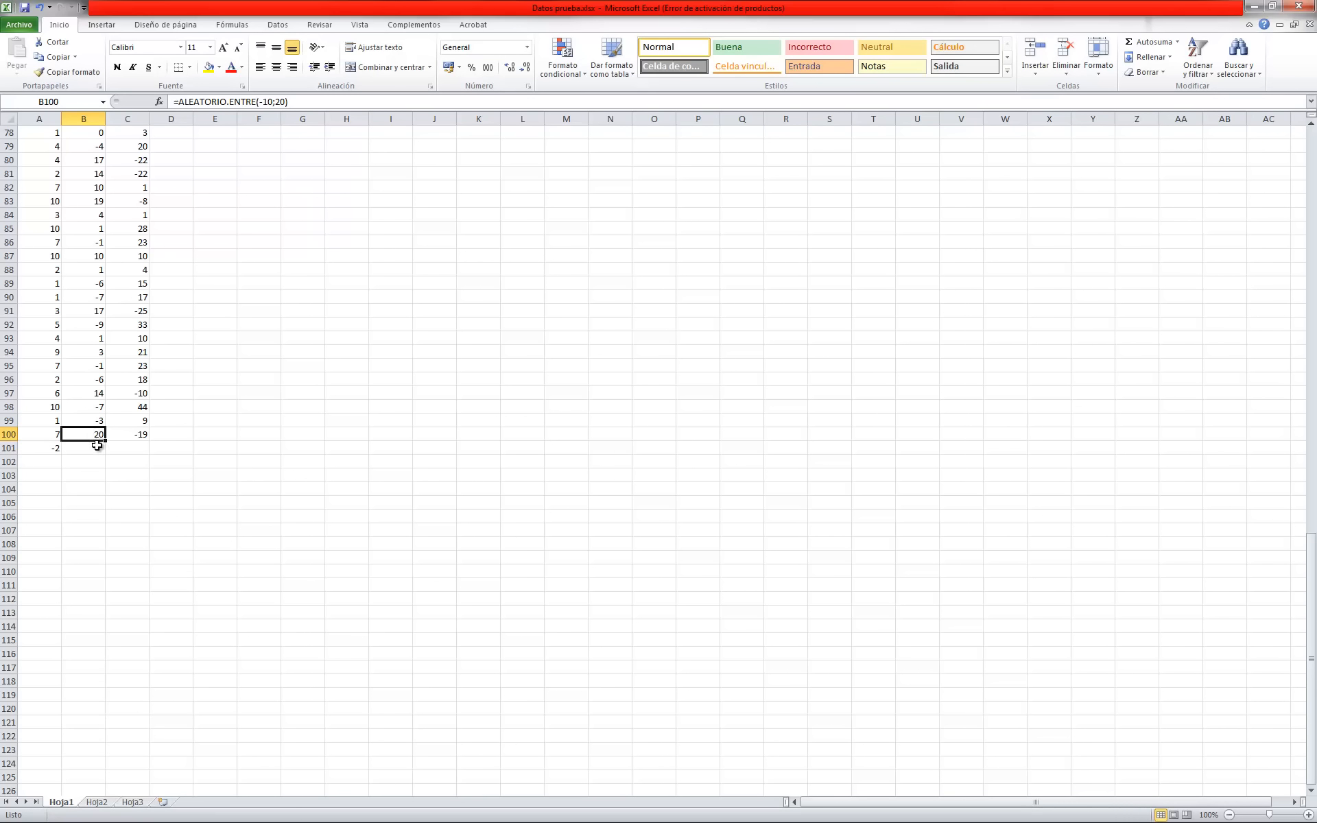
pyautogui.click(98, 448)
pyautogui.write('=')
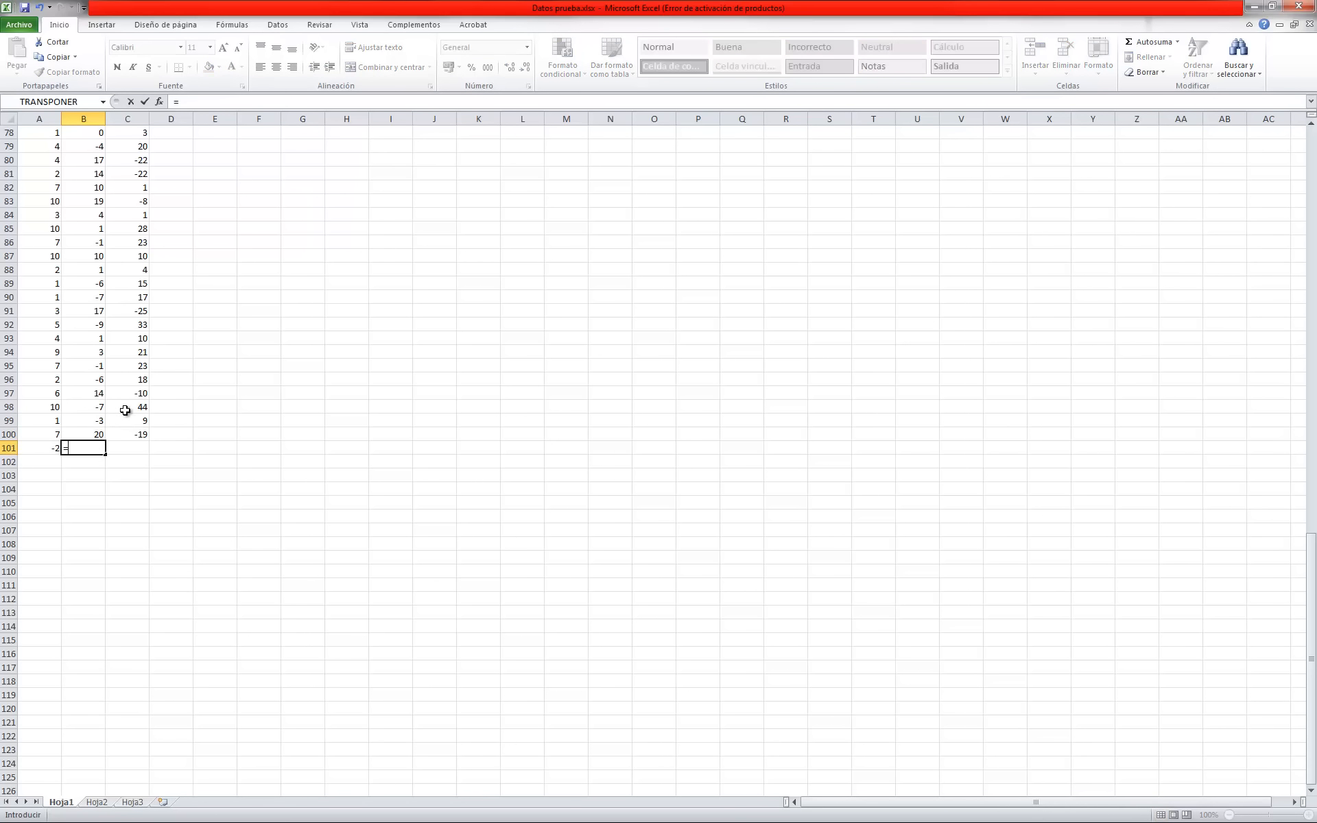
pyautogui.write('ALEATORIO.ENTRE(')
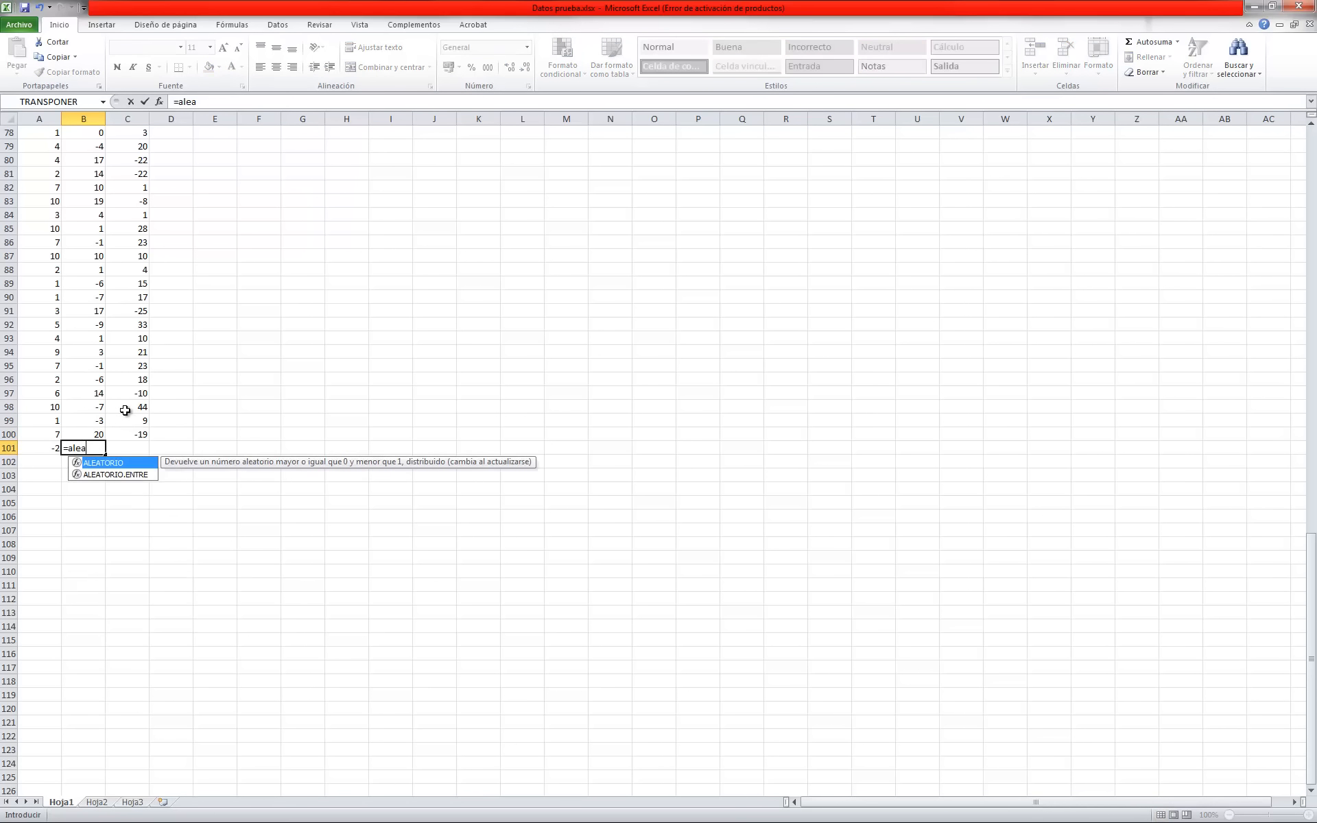
pyautogui.press('Down')
pyautogui.press('Tab')
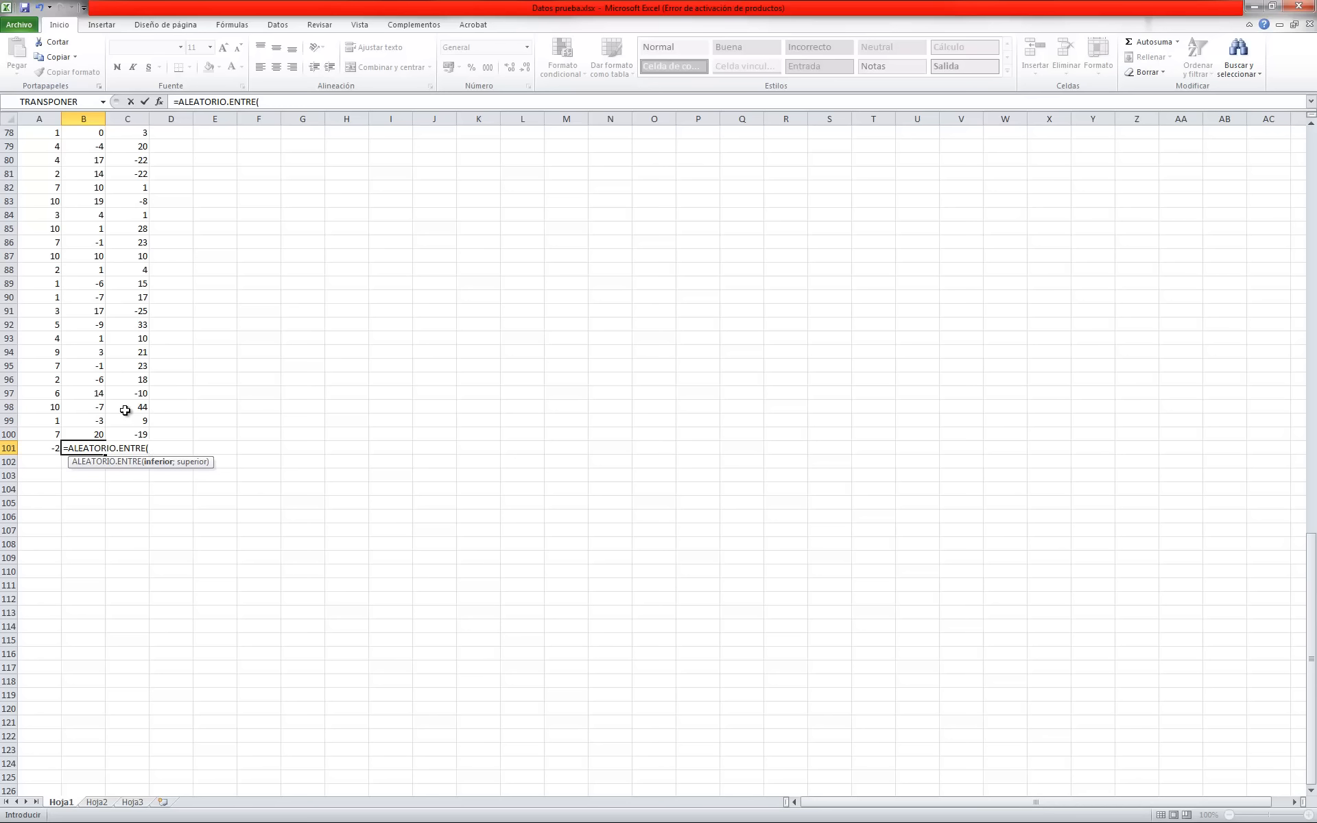
pyautogui.write('30;50')
pyautogui.press('Tab')
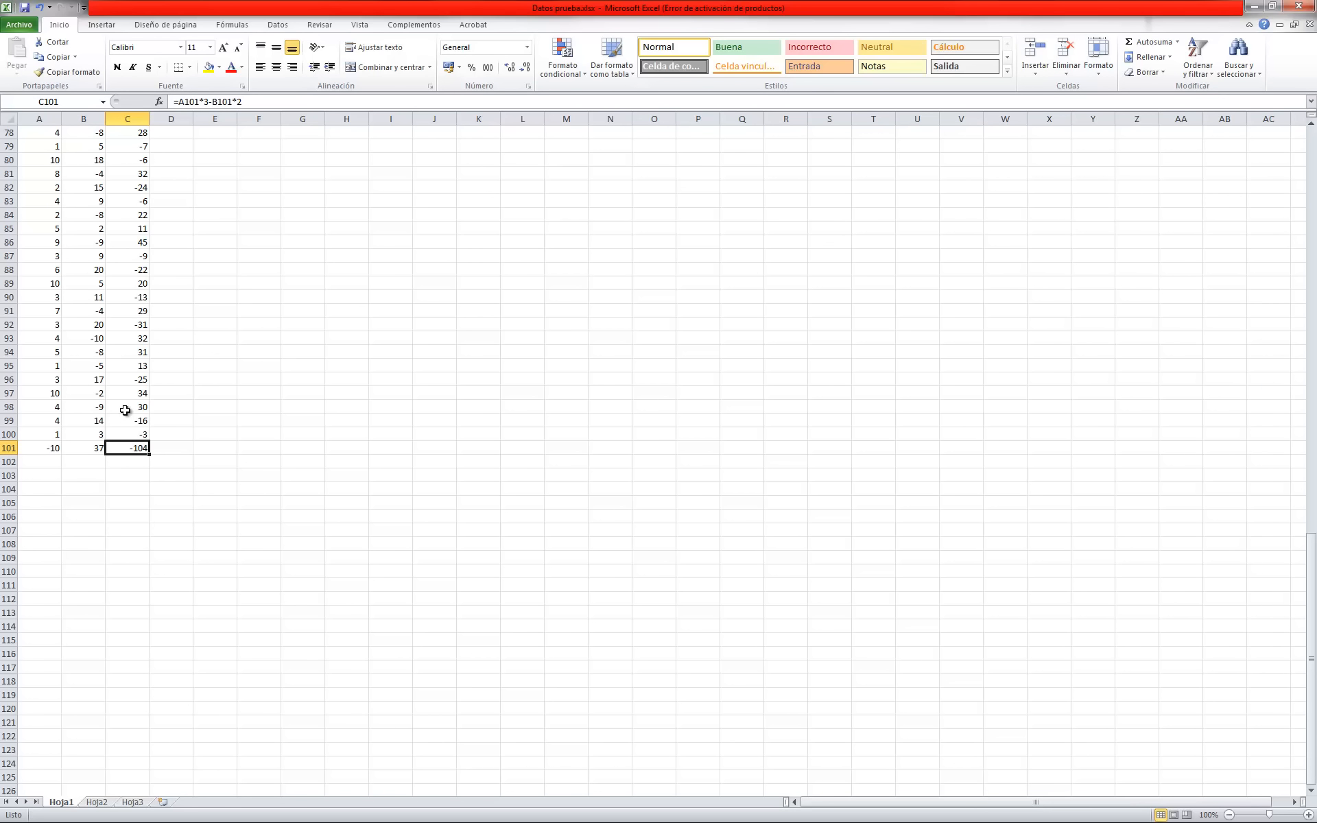
# Change the formula in C101 so it adds -5 times A101 and 10 times B101
pyautogui.press('Left')
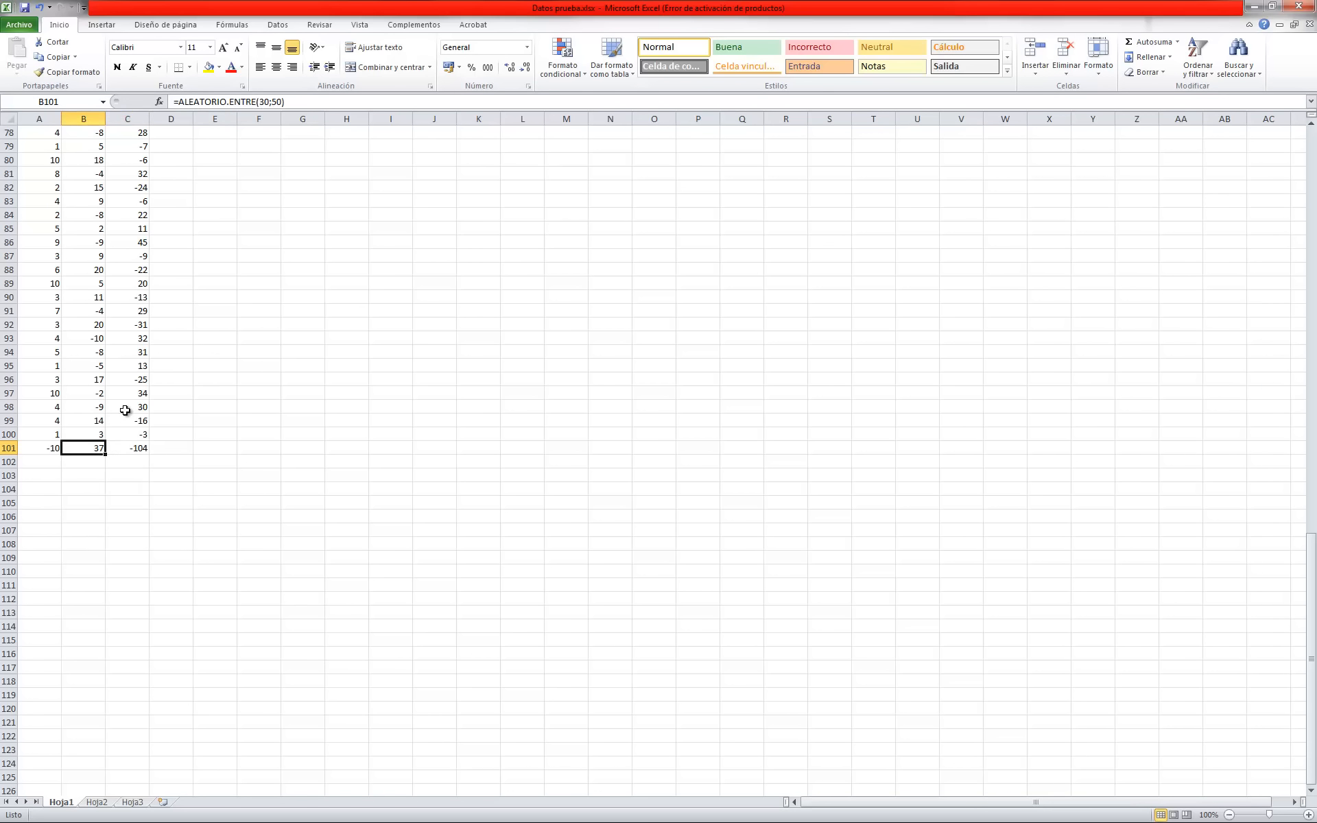
pyautogui.press('Right')
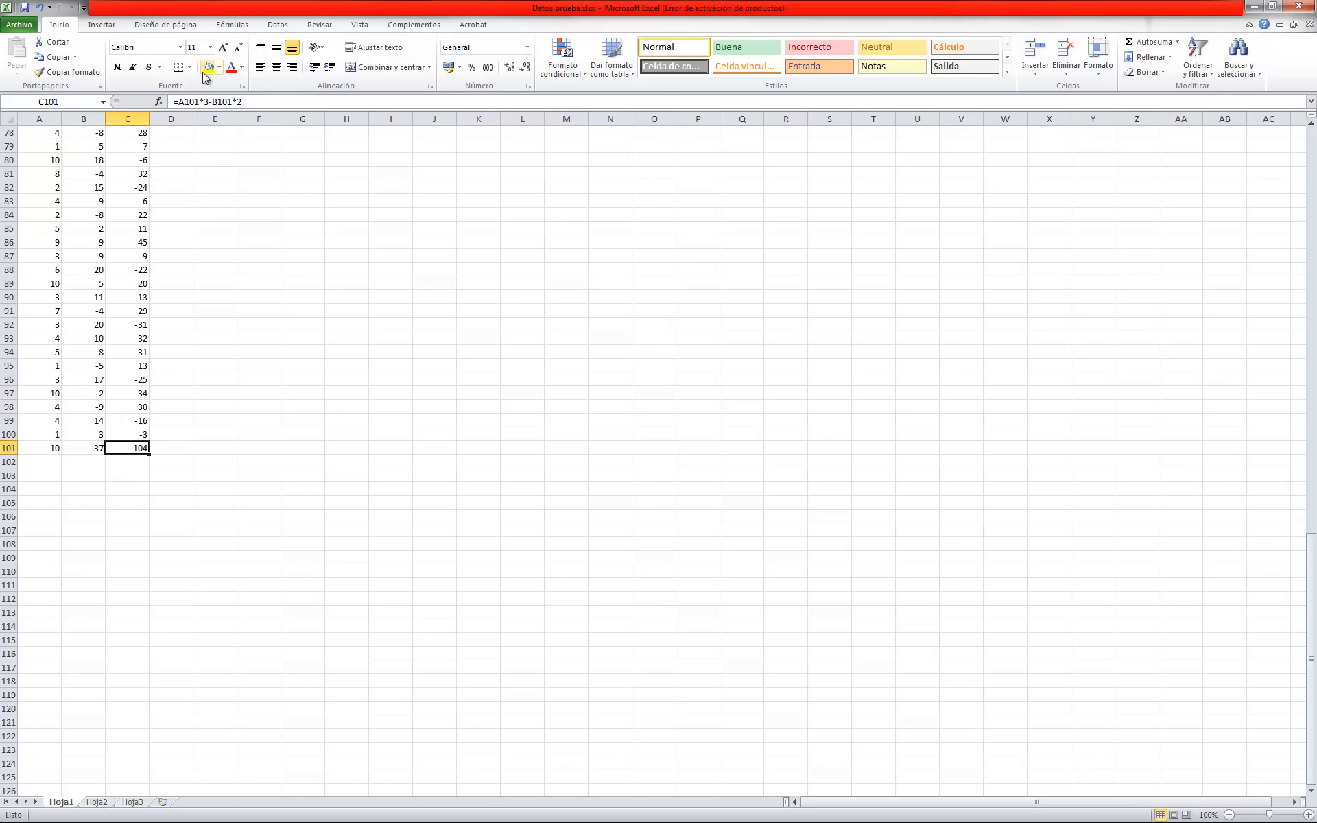
pyautogui.click(210, 101)
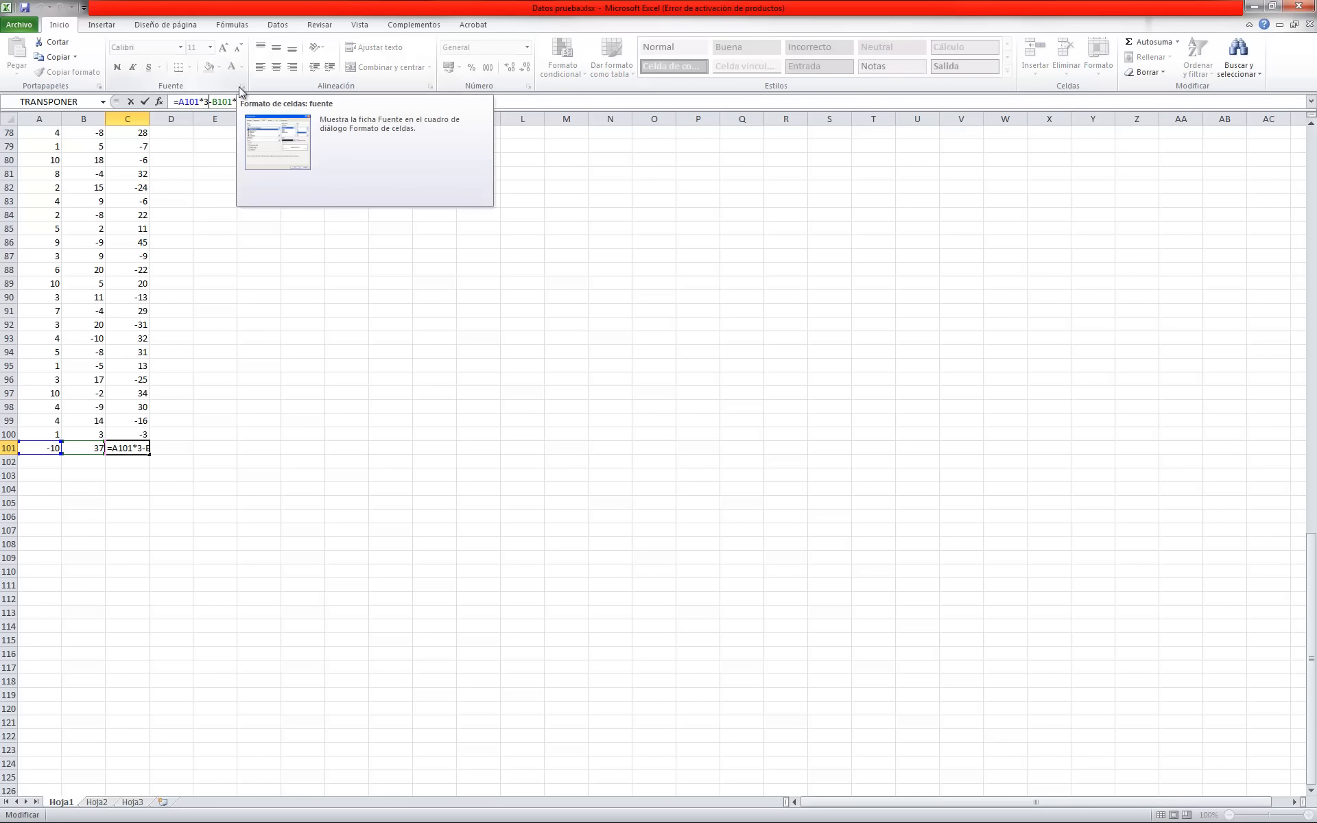
pyautogui.press('Left')
pyautogui.press('Left')
pyautogui.press('Left')
pyautogui.press('Left')
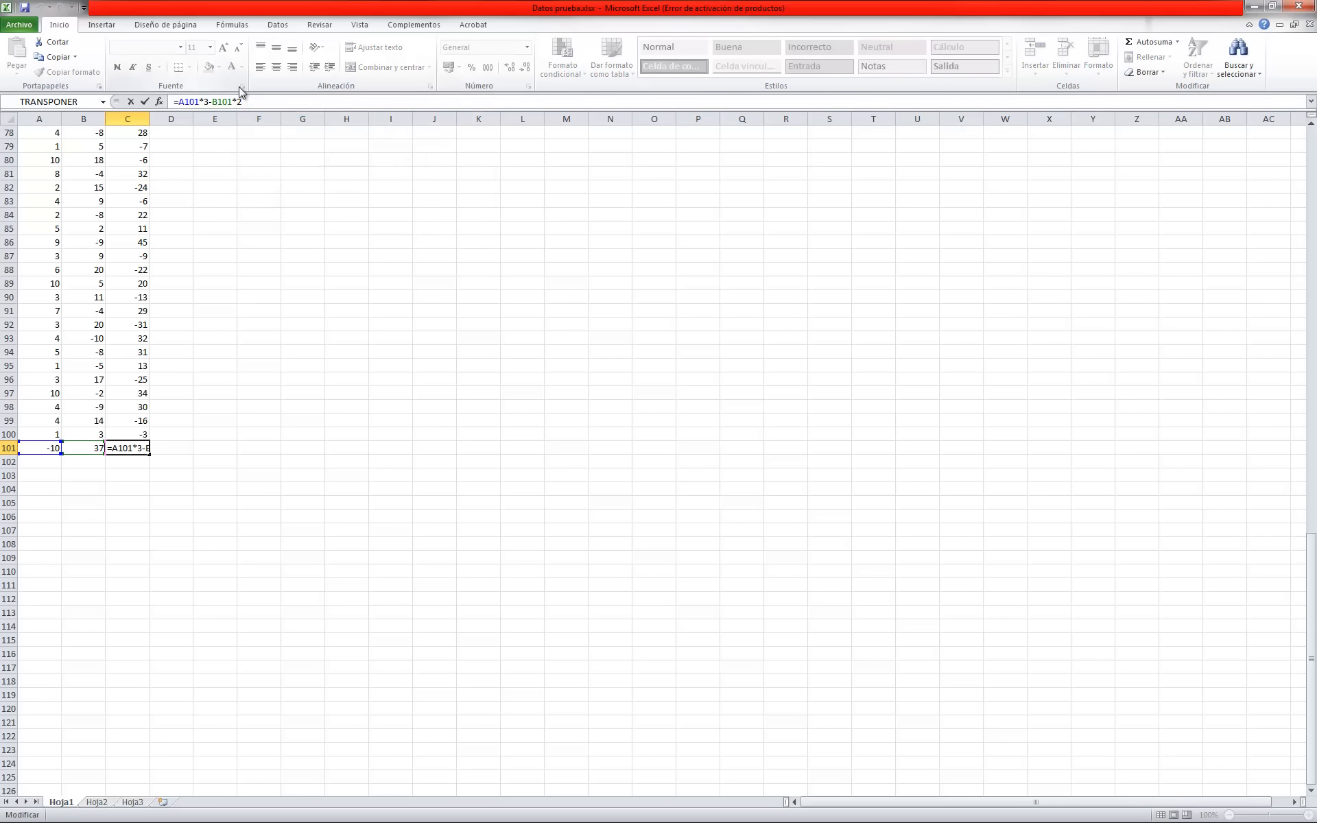
pyautogui.write('-')
pyautogui.press('Right')
pyautogui.press('BackSpace')
pyautogui.write('+')
pyautogui.write('10')
pyautogui.press('Return')
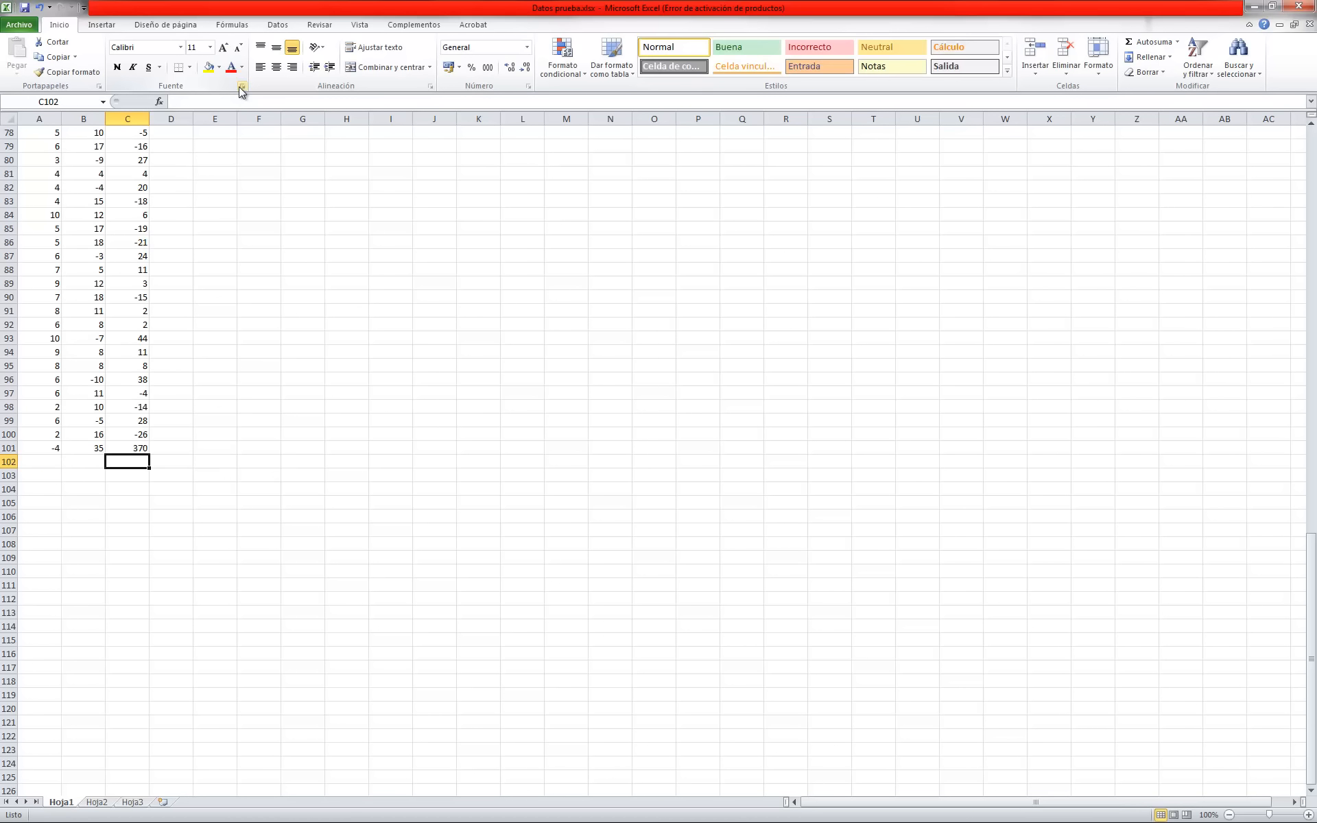
# Copy the formulas in A101:C101 into the range A102:C200
pyautogui.press('Left')
pyautogui.press('Up')
pyautogui.press('Left')
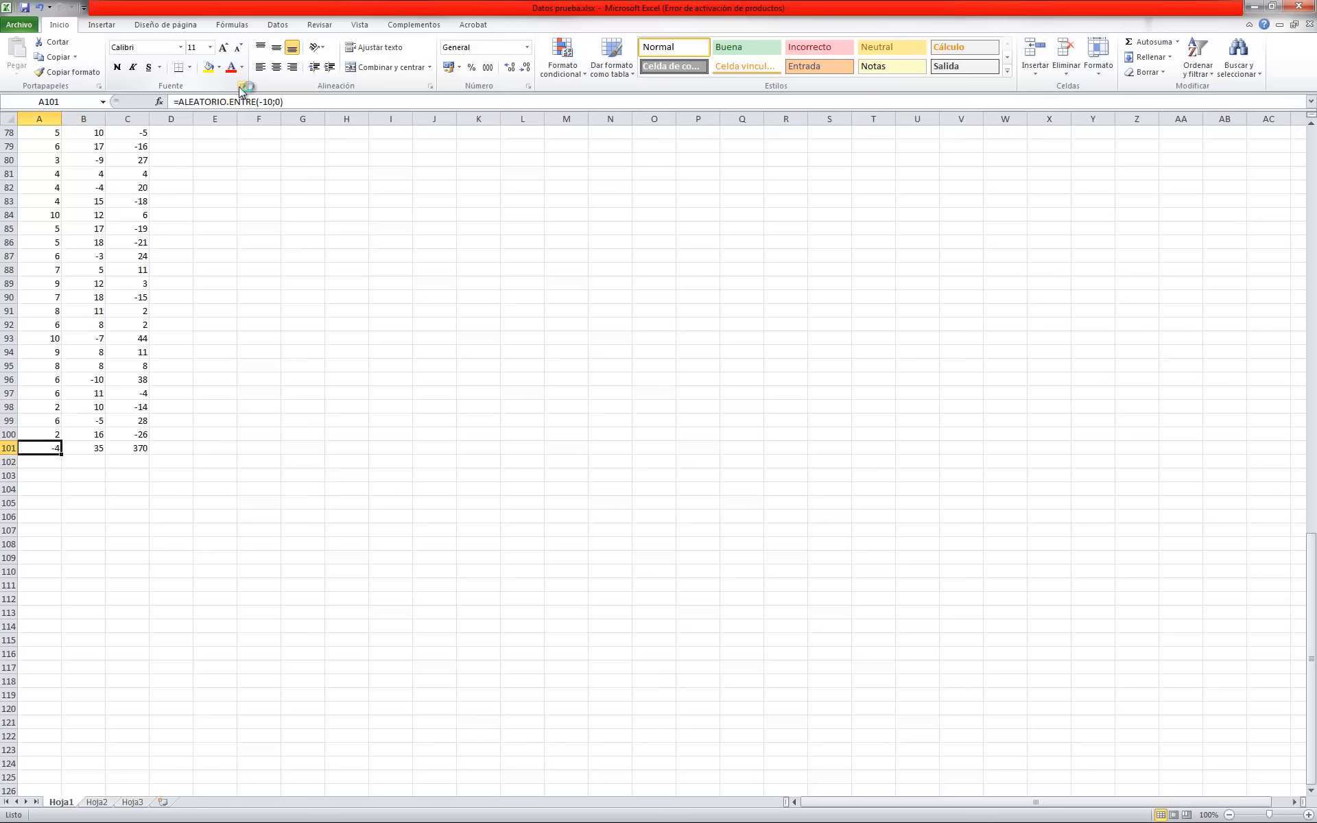
pyautogui.hotkey('shift', 'Right')
pyautogui.hotkey('shift', 'Right')
pyautogui.hotkey('ctrl', 'c')
pyautogui.press('Down')
pyautogui.hotkey('shift', 'Down')
pyautogui.hotkey('shift', 'Down')
pyautogui.hotkey('shift', 'Down')
pyautogui.hotkey('shift', 'Down')
pyautogui.hotkey('shift', 'Down')
pyautogui.hotkey('shift', 'Down')
pyautogui.hotkey('shift', 'Down')
pyautogui.hotkey('shift', 'Down')
pyautogui.hotkey('shift', 'Down')
pyautogui.hotkey('shift', 'Down')
pyautogui.hotkey('shift', 'Down')
pyautogui.hotkey('shift', 'Down')
pyautogui.hotkey('shift', 'Down')
pyautogui.hotkey('shift', 'Down')
pyautogui.hotkey('shift', 'Down')
pyautogui.hotkey('shift', 'Down')
pyautogui.hotkey('shift', 'Down')
pyautogui.hotkey('shift', 'Down')
pyautogui.hotkey('shift', 'Down')
pyautogui.hotkey('shift', 'Down')
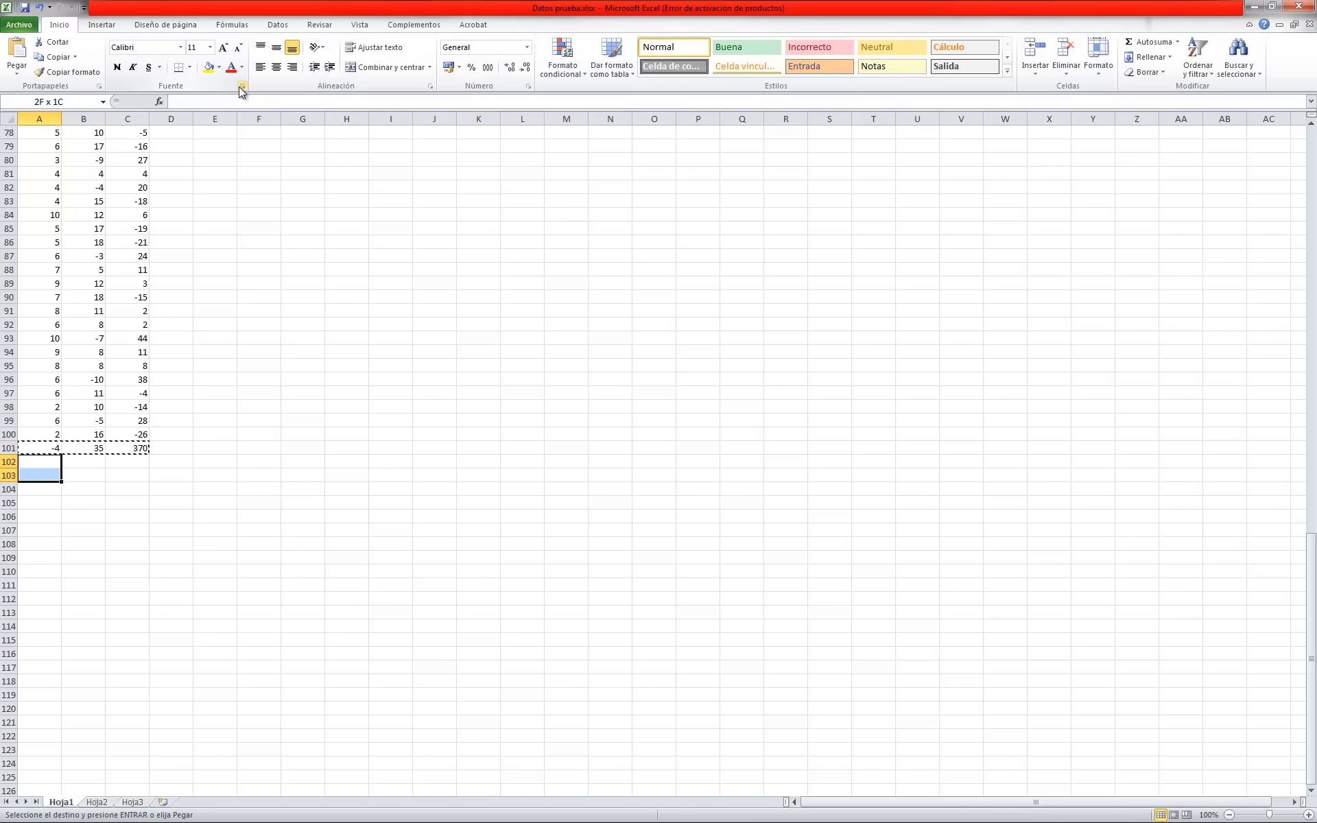
pyautogui.hotkey('shift', 'Down')
pyautogui.hotkey('shift', 'Down')
pyautogui.hotkey('shift', 'Down')
pyautogui.hotkey('shift', 'Down')
pyautogui.hotkey('shift', 'Down')
pyautogui.hotkey('shift', 'Down')
pyautogui.hotkey('shift', 'Down')
pyautogui.hotkey('shift', 'Down')
pyautogui.hotkey('shift', 'Down')
pyautogui.hotkey('shift', 'Down')
pyautogui.hotkey('shift', 'Down')
pyautogui.hotkey('shift', 'Down')
pyautogui.hotkey('shift', 'Down')
pyautogui.hotkey('shift', 'Down')
pyautogui.hotkey('shift', 'Down')
pyautogui.hotkey('shift', 'Down')
pyautogui.hotkey('shift', 'Down')
pyautogui.hotkey('shift', 'Down')
pyautogui.hotkey('shift', 'Down')
pyautogui.hotkey('shift', 'Down')
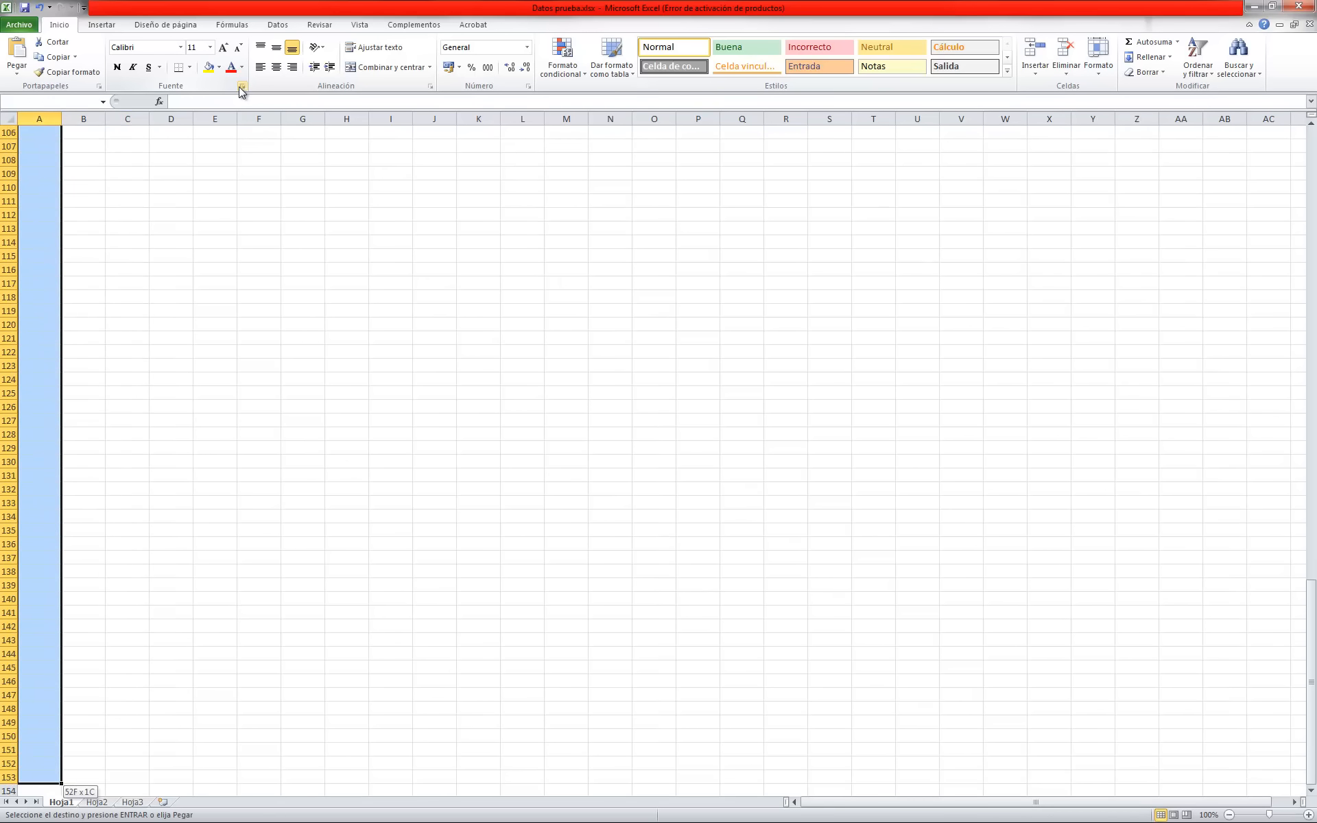
pyautogui.hotkey('shift', 'Down')
pyautogui.hotkey('shift', 'Down')
pyautogui.hotkey('shift', 'Down')
pyautogui.hotkey('shift', 'Down')
pyautogui.hotkey('shift', 'Down')
pyautogui.hotkey('shift', 'Down')
pyautogui.hotkey('shift', 'Down')
pyautogui.hotkey('shift', 'Down')
pyautogui.hotkey('shift', 'Down')
pyautogui.hotkey('shift', 'Down')
pyautogui.hotkey('shift', 'Down')
pyautogui.hotkey('shift', 'Down')
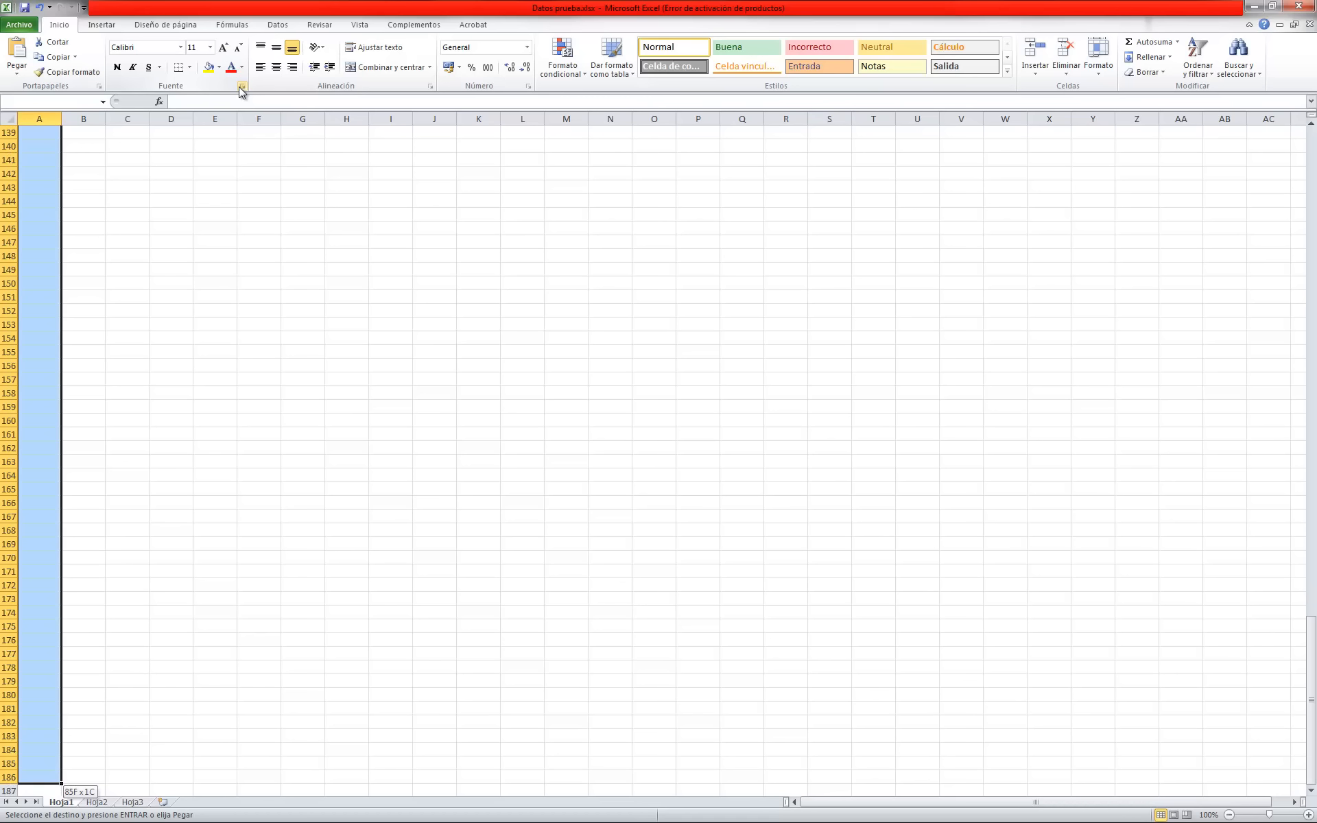
pyautogui.hotkey('shift', 'Down')
pyautogui.hotkey('shift', 'Down')
pyautogui.hotkey('shift', 'Down')
pyautogui.hotkey('shift', 'Down')
pyautogui.hotkey('shift', 'Down')
pyautogui.hotkey('shift', 'Down')
pyautogui.hotkey('shift', 'Down')
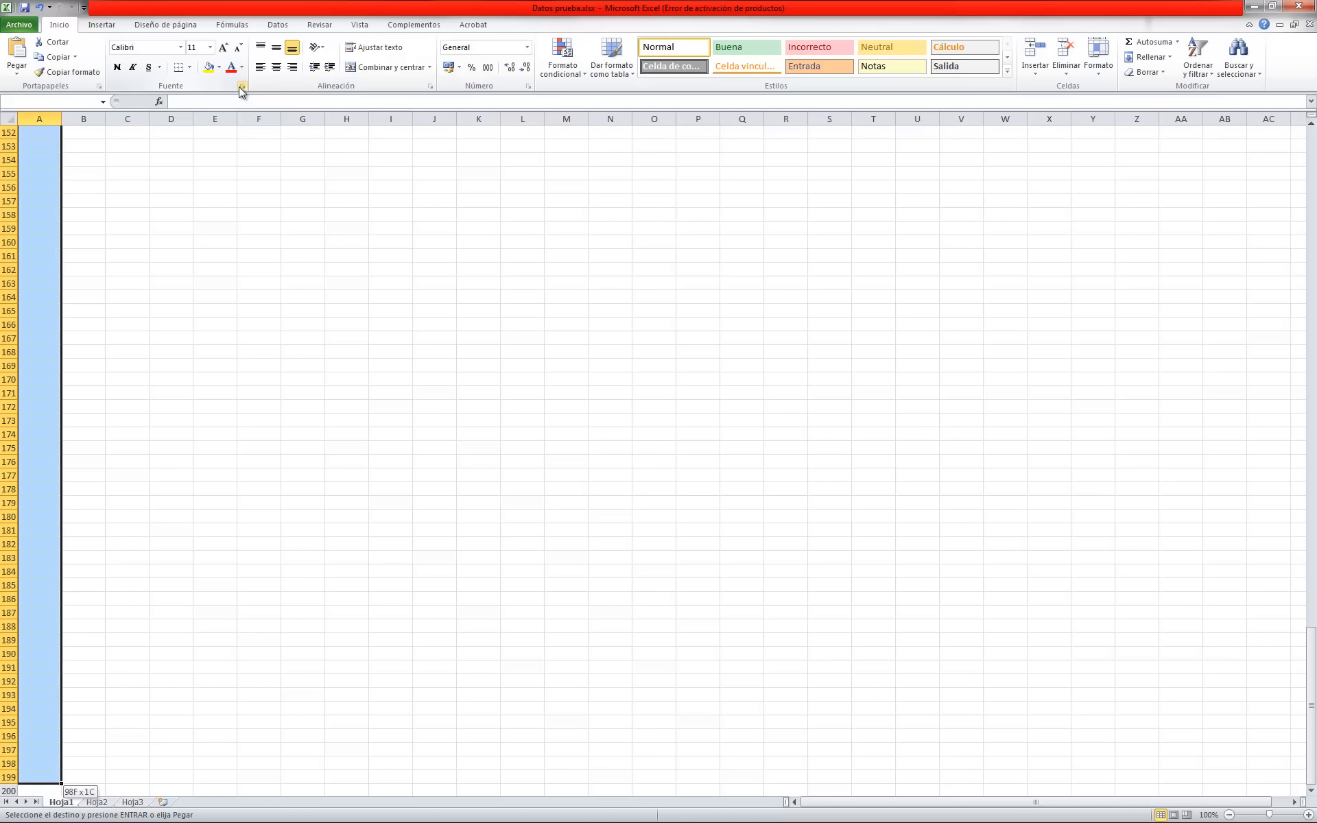
pyautogui.hotkey('shift', 'Right')
pyautogui.hotkey('shift', 'Right')
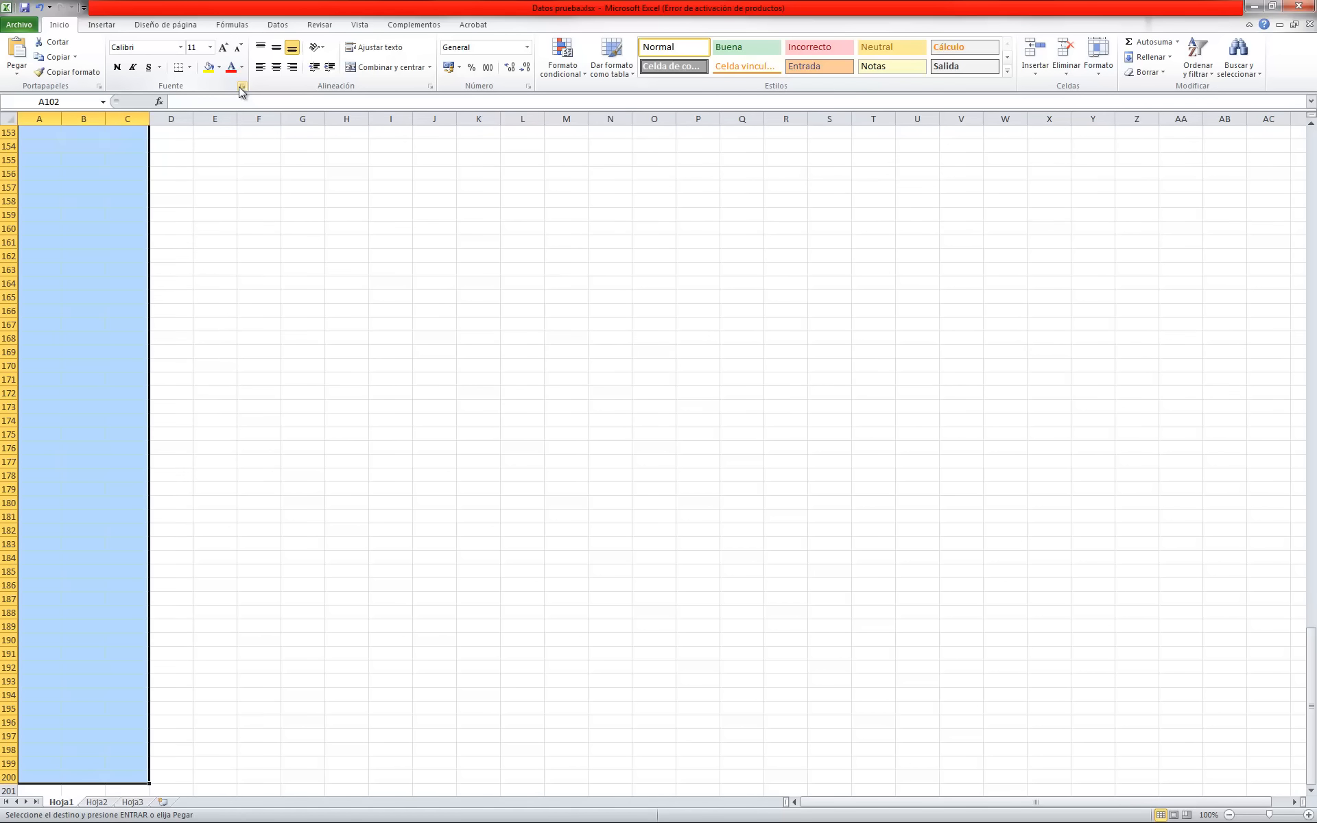
pyautogui.press('Return')
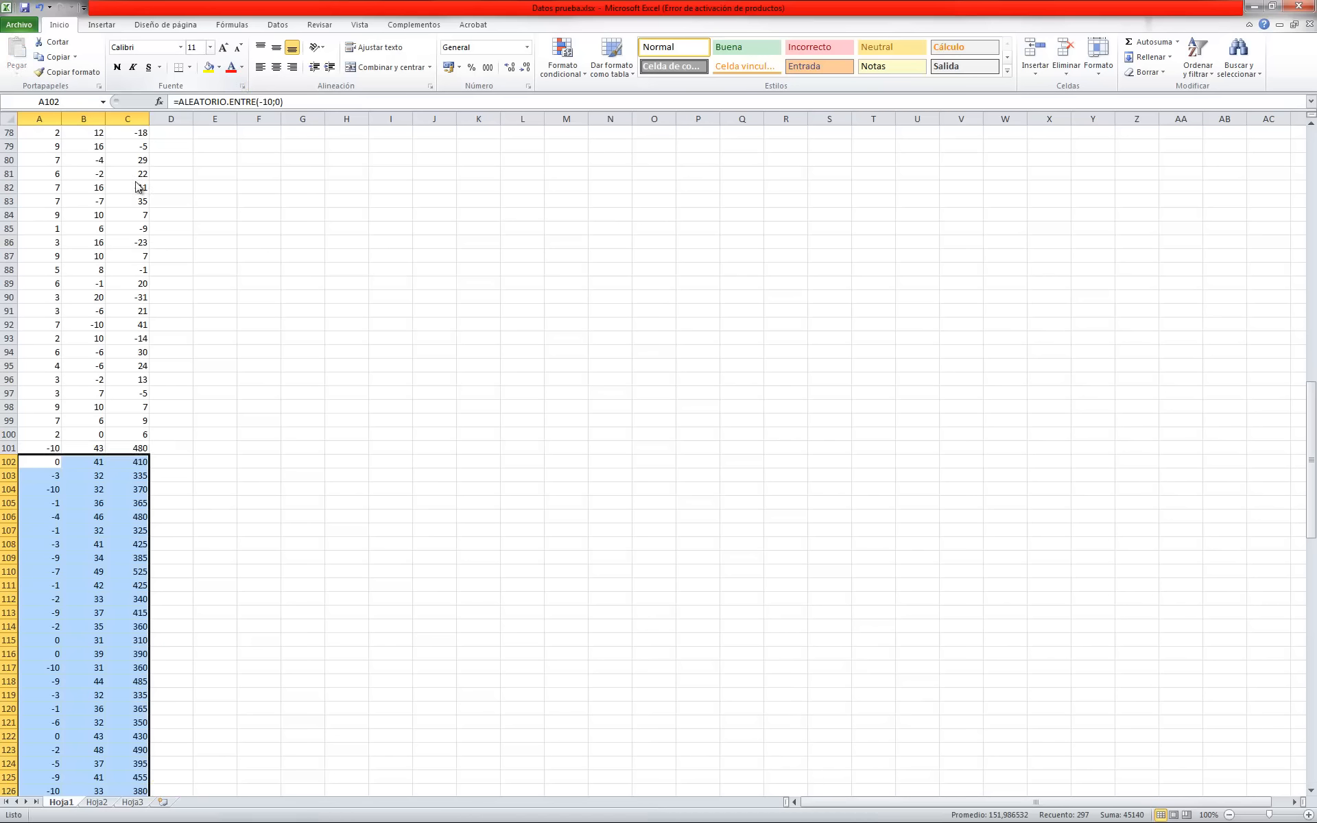
# Insert an empty row above the first data row of the sheet
pyautogui.click(120, 323)
pyautogui.scroll(20, 119, 320)
pyautogui.scroll(3, 119, 320)
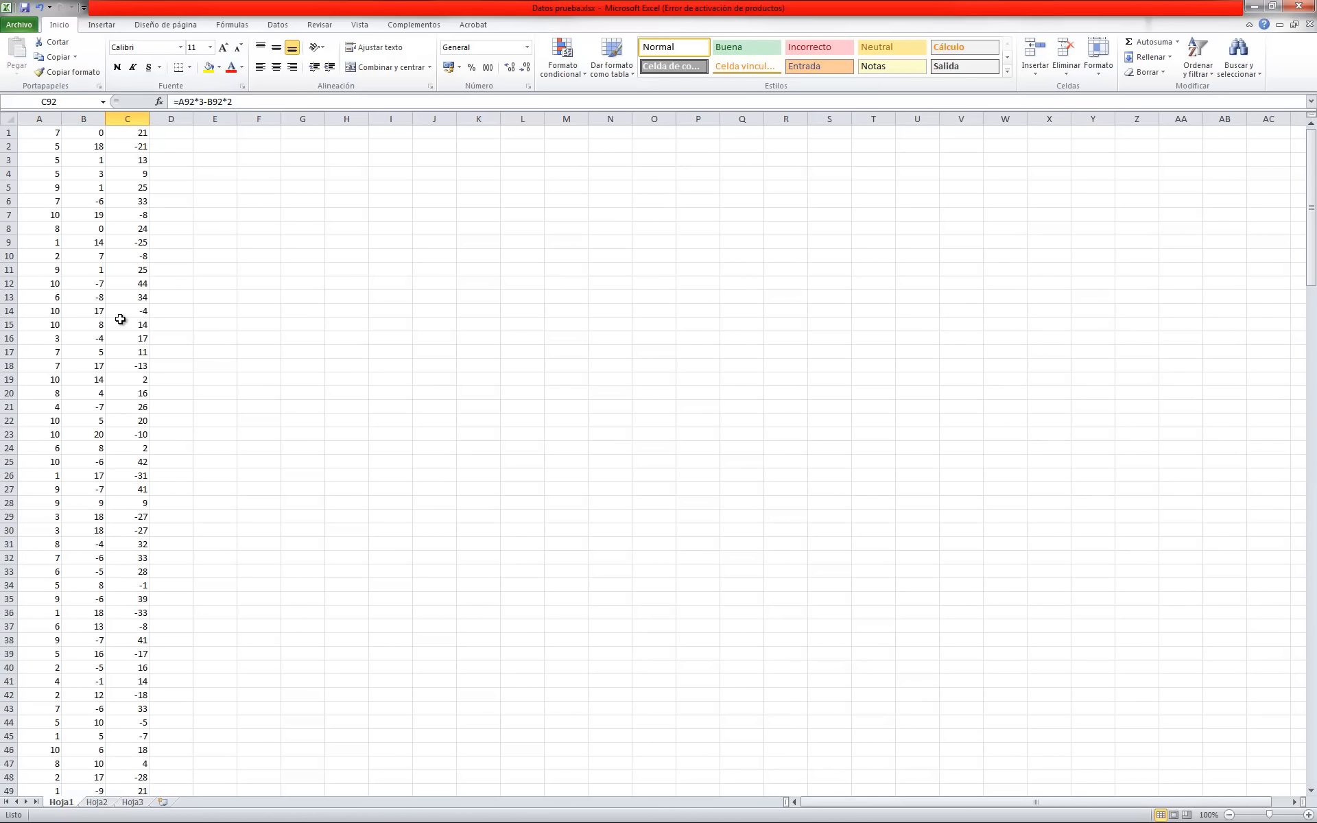
pyautogui.rightClick(4, 131)
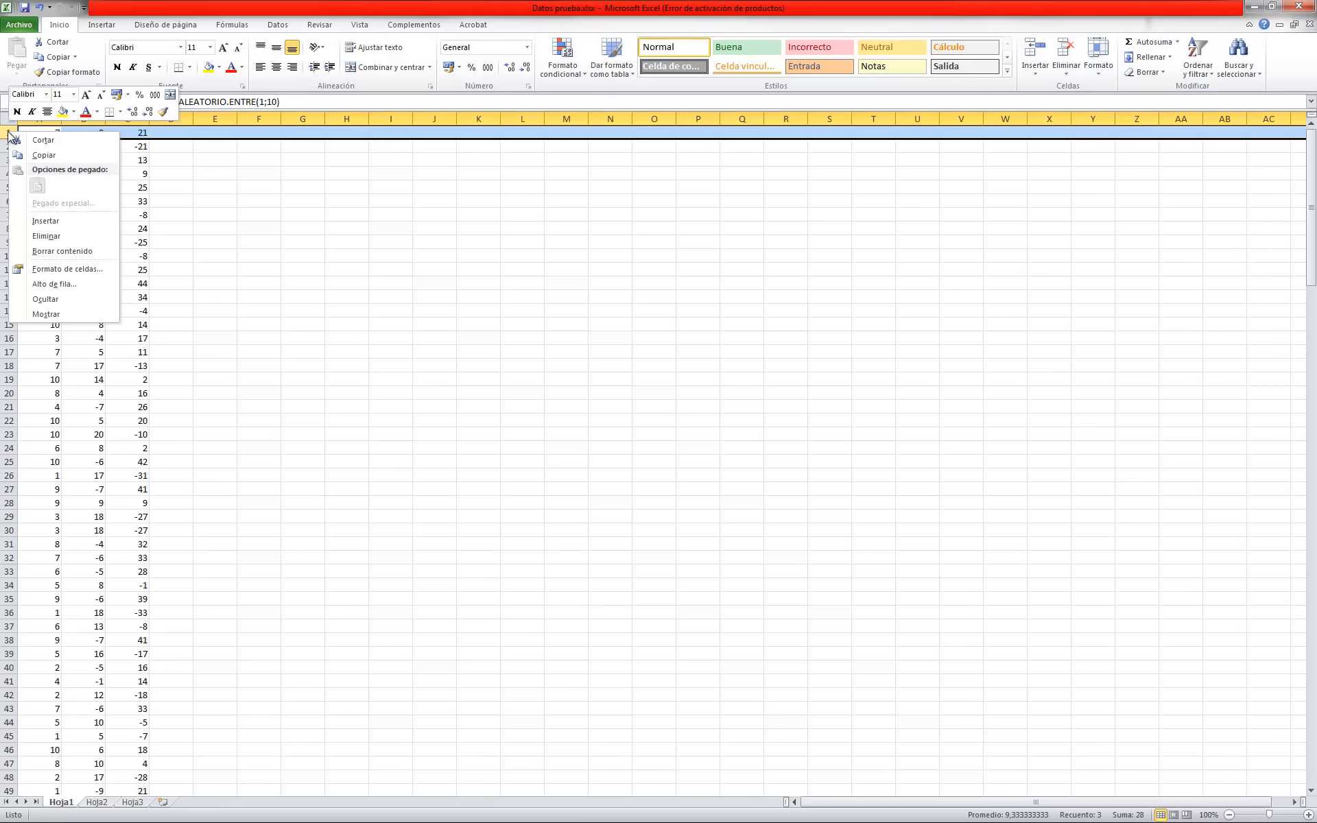
pyautogui.click(62, 214)
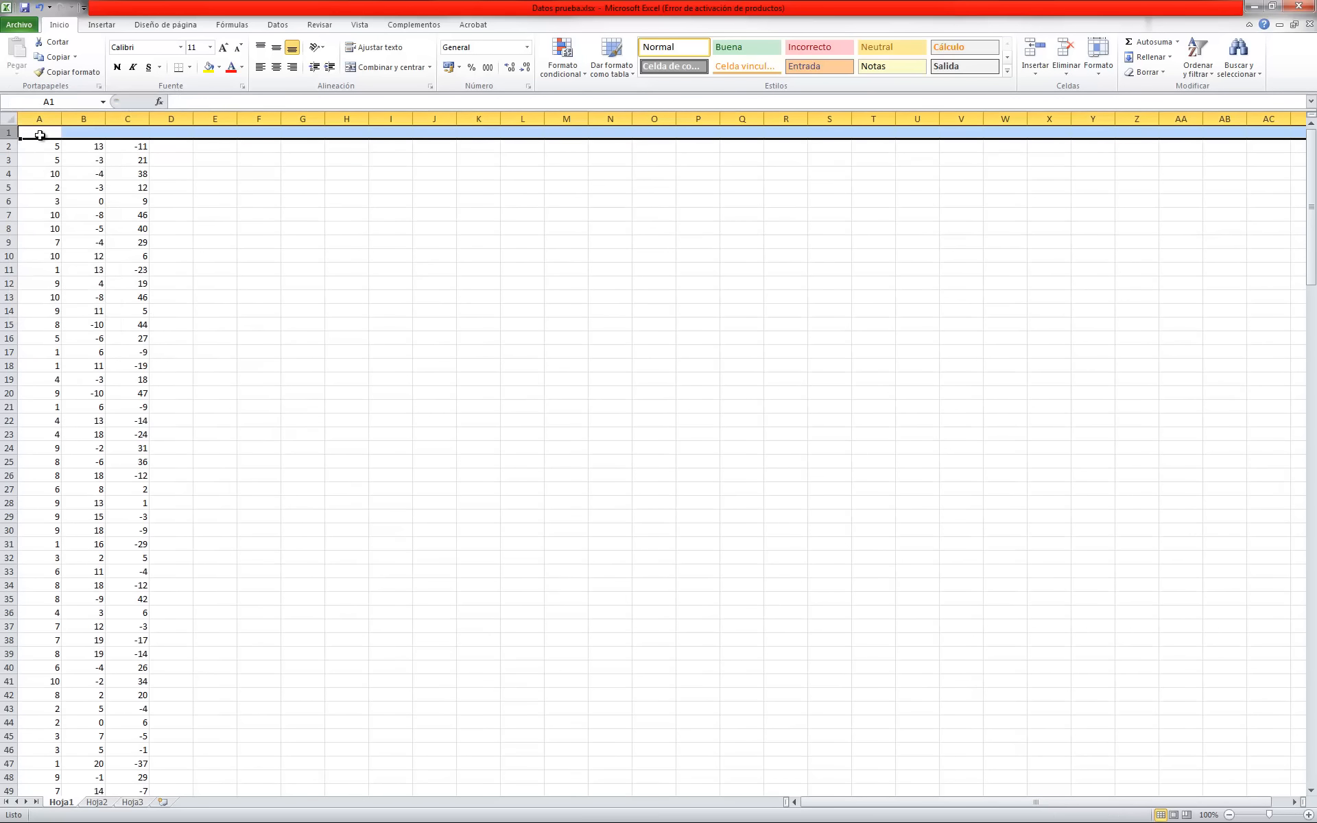
# Enter the headers ValorRefUno, ValorRefDos and Salida in A1:C1 and fit the widths of columns A and B to their contents
pyautogui.click(41, 134)
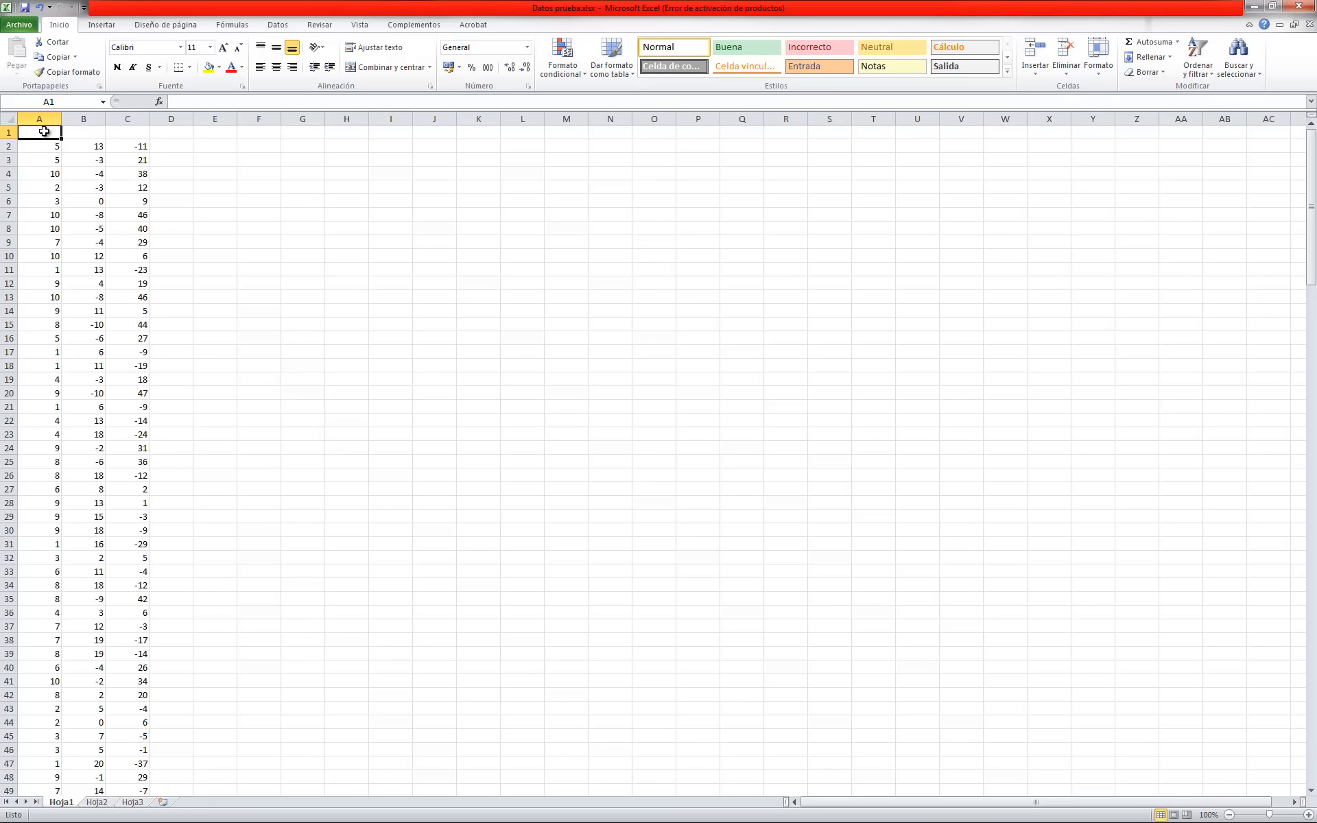
pyautogui.write('Valo')
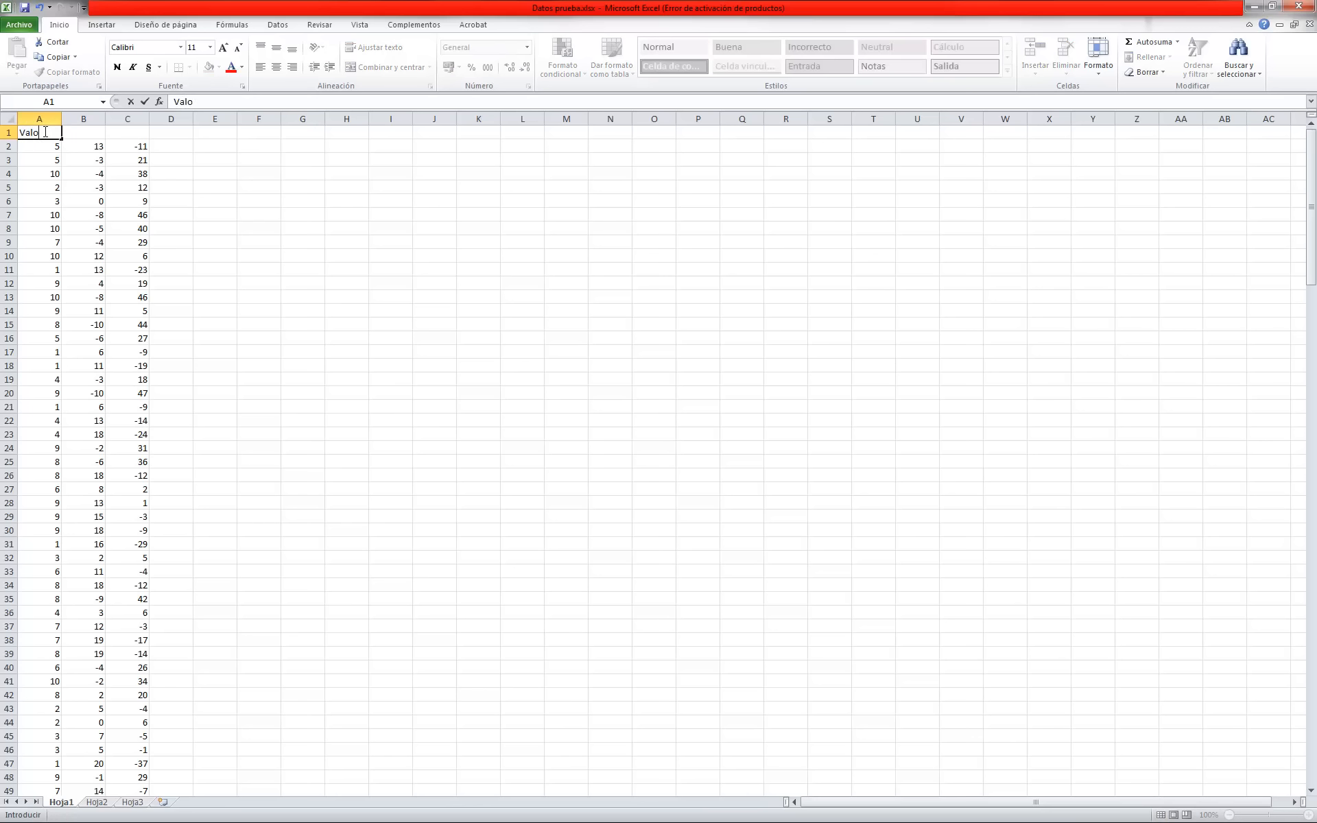
pyautogui.write('rRefUno')
pyautogui.press('Tab')
pyautogui.write('Valor')
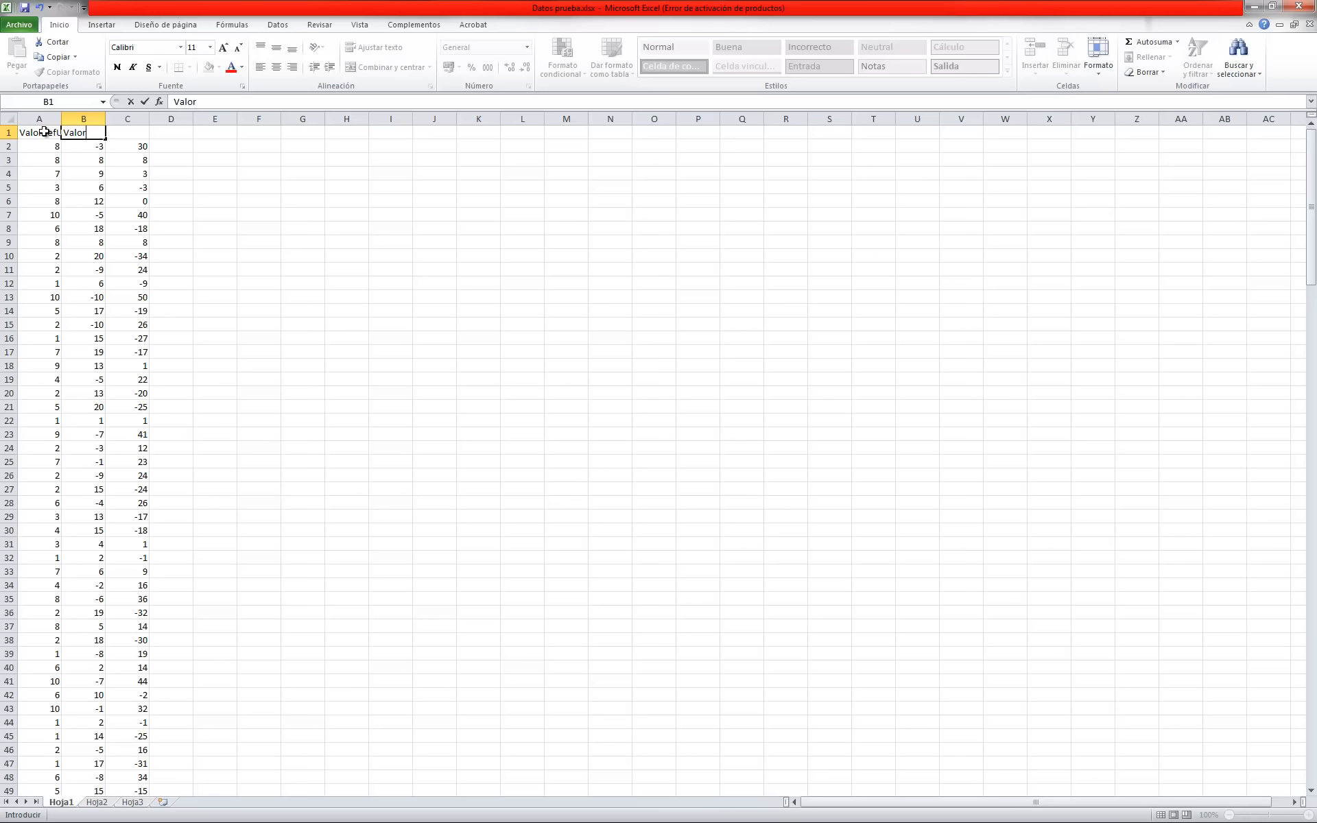
pyautogui.write('F')
pyautogui.write('Re')
pyautogui.write('fDos')
pyautogui.press('Tab')
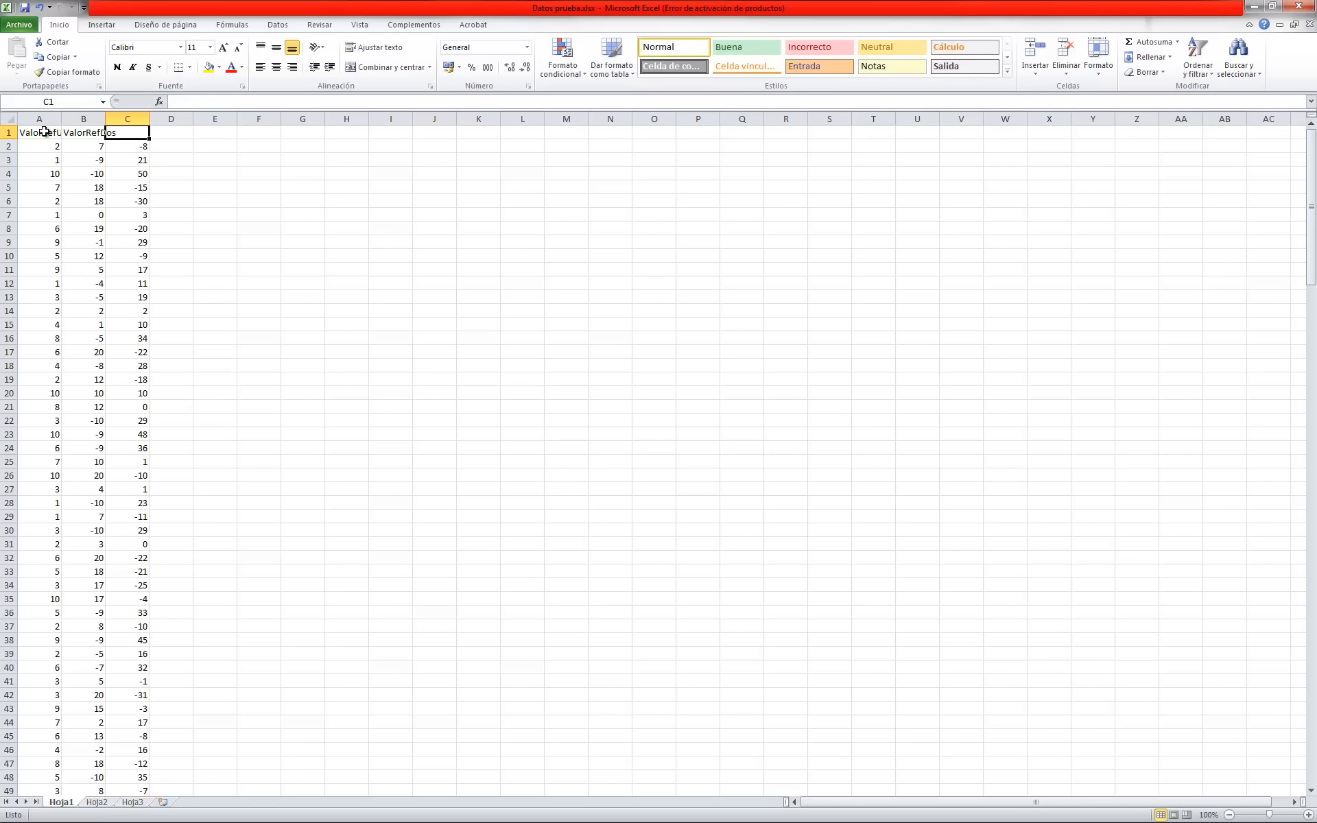
pyautogui.write('Salida')
pyautogui.press('Return')
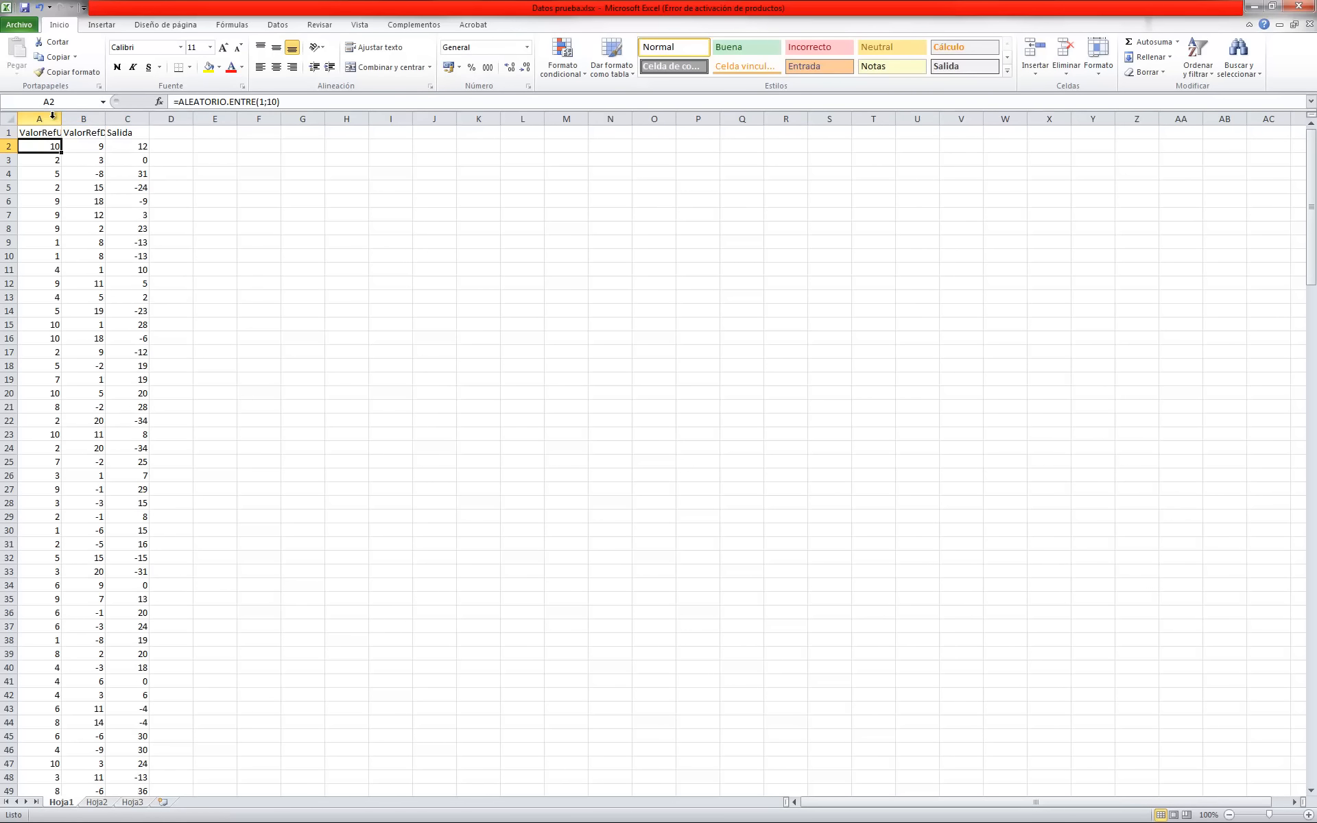
pyautogui.doubleClick(62, 120)
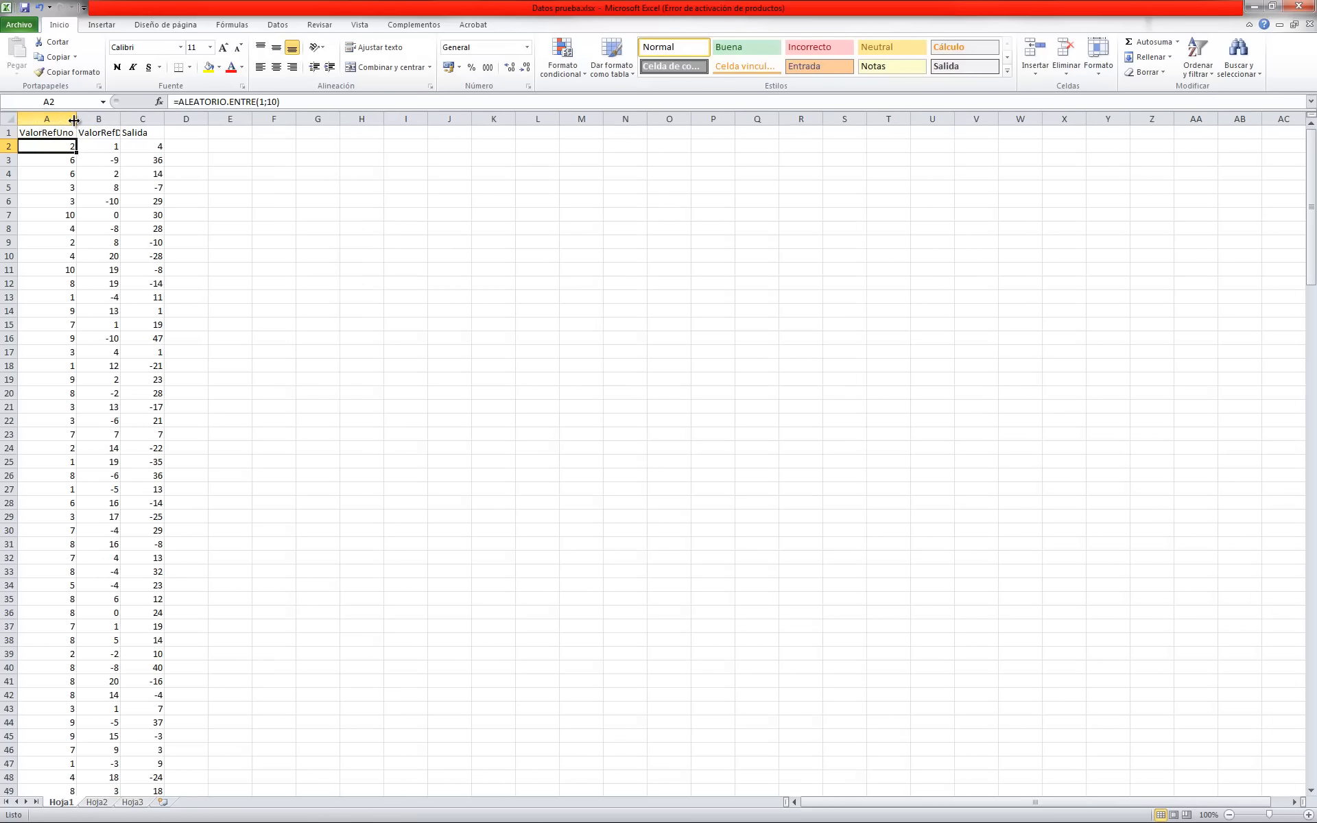
pyautogui.doubleClick(118, 121)
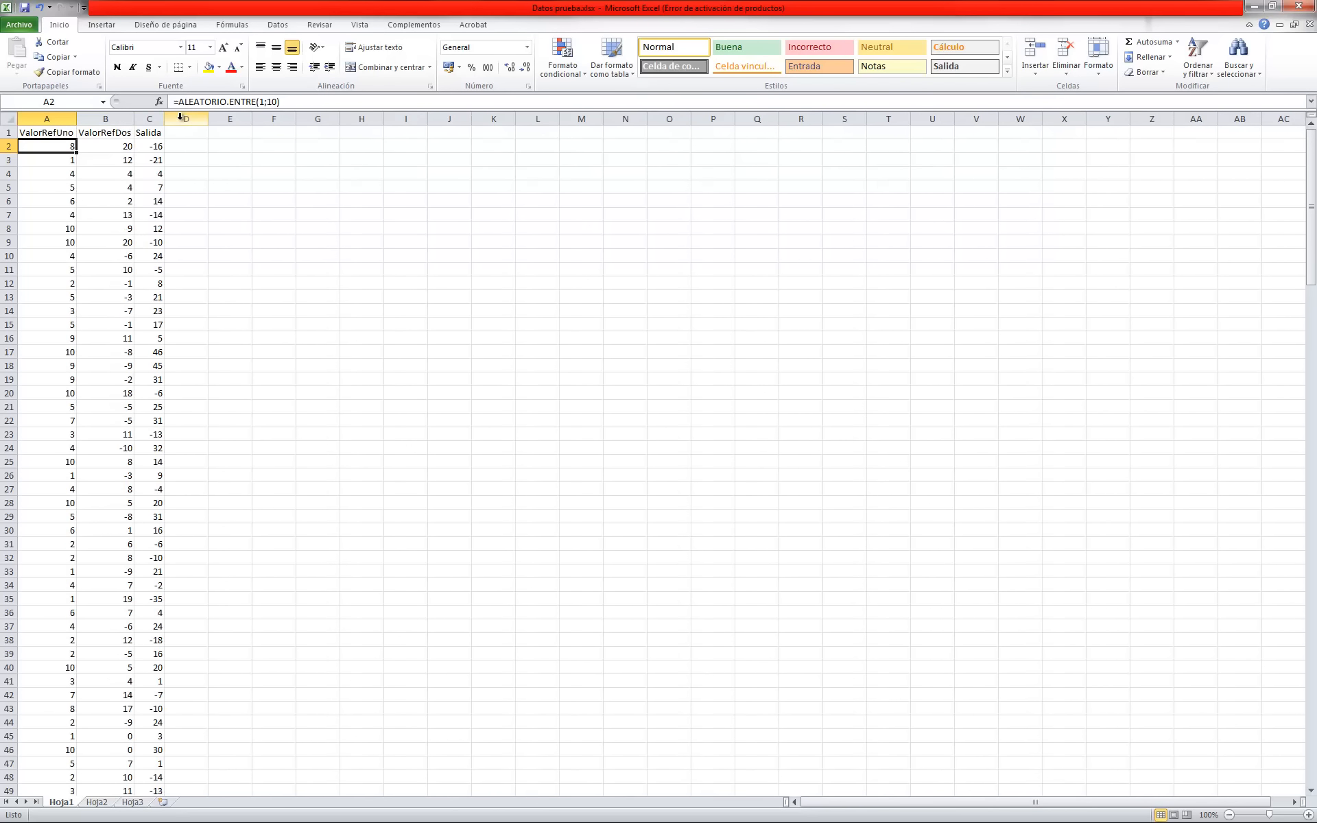
# Save the active sheet as the comma-delimited CSV file Datos prueba.csv, keeping that format, and close the workbook without saving again
pyautogui.click(20, 24)
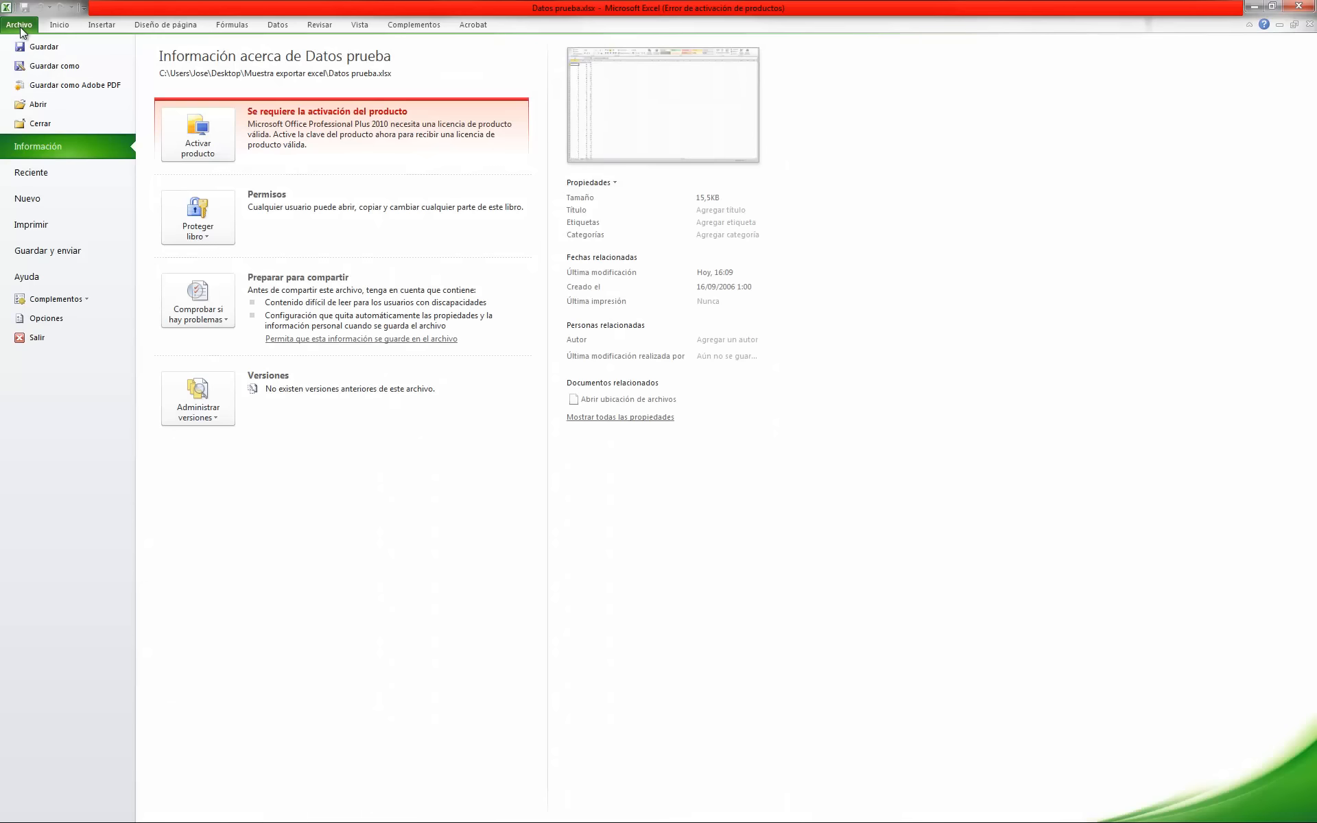
pyautogui.click(55, 67)
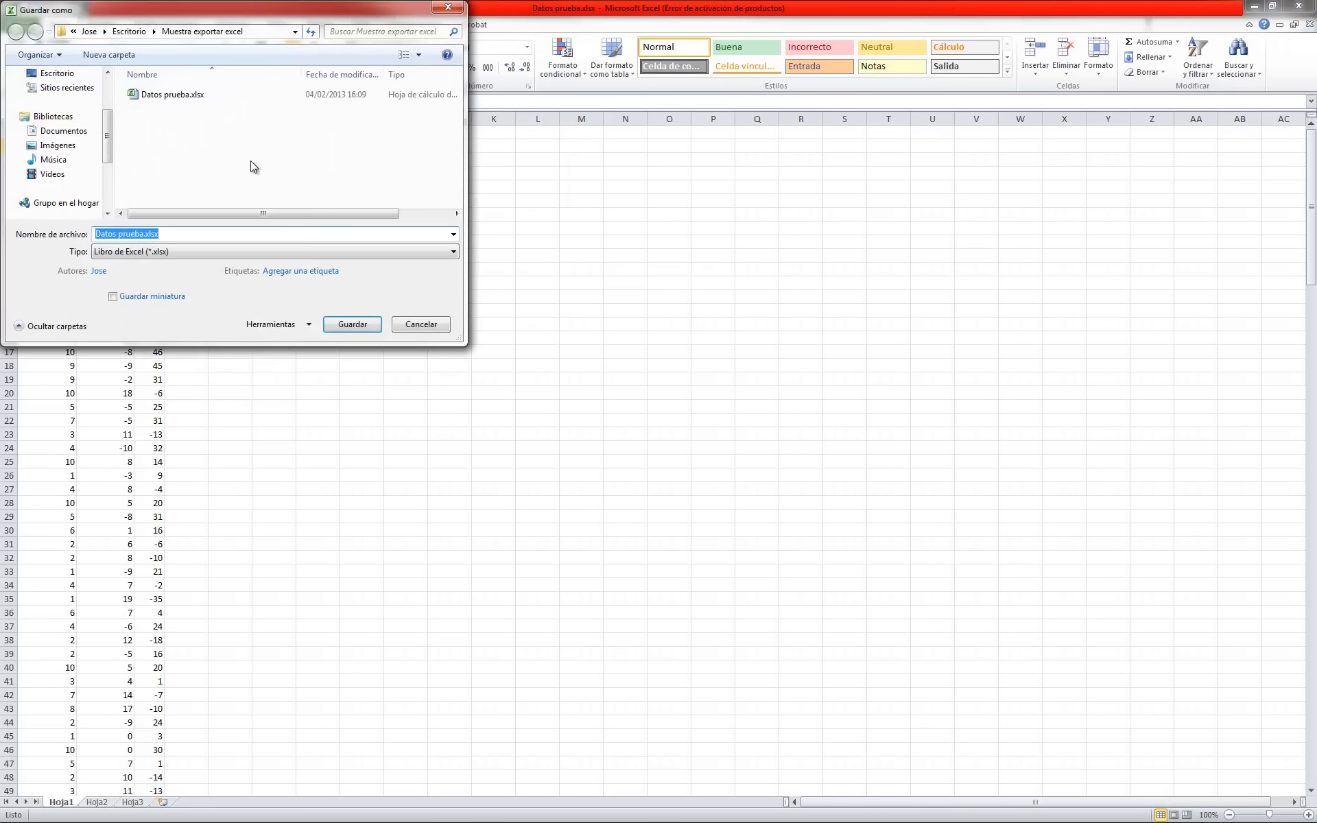
pyautogui.click(219, 253)
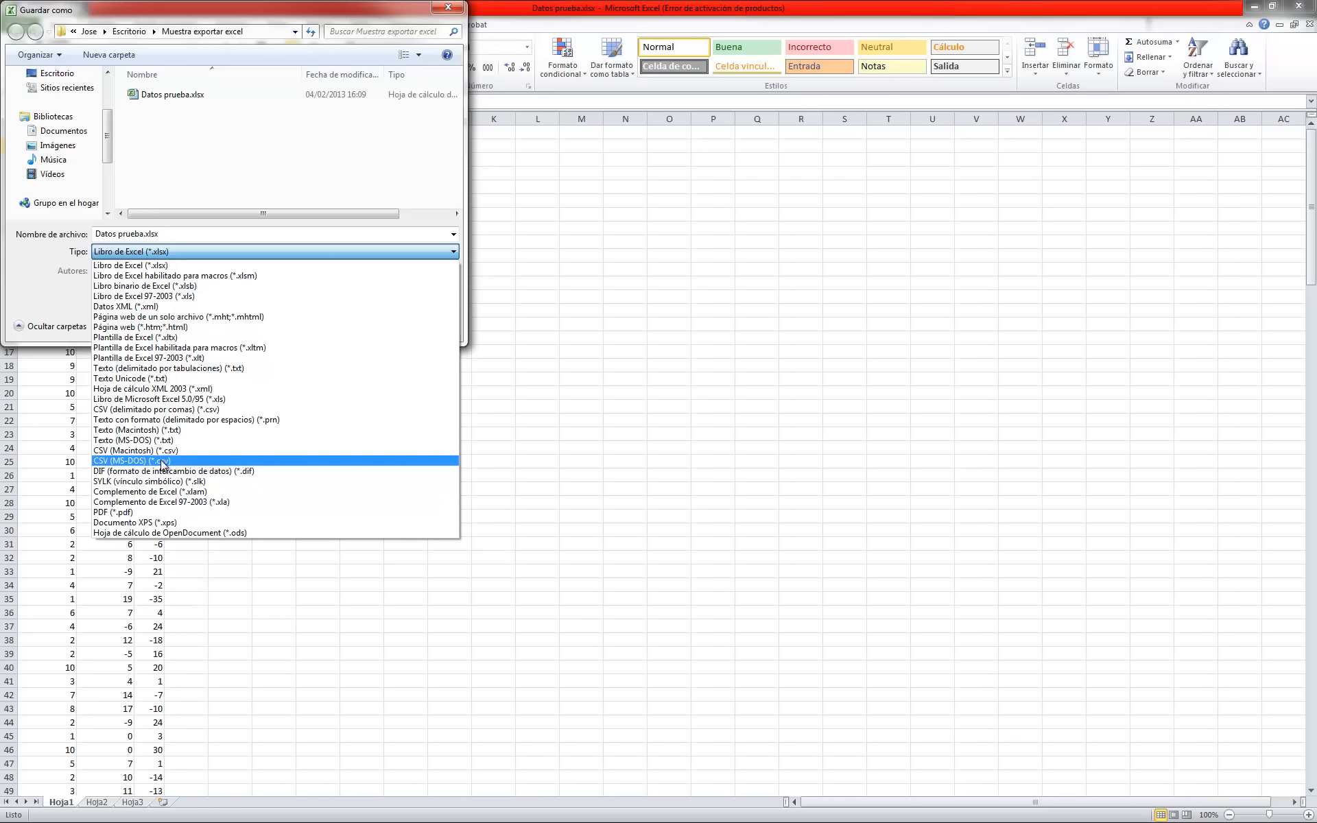
pyautogui.click(206, 409)
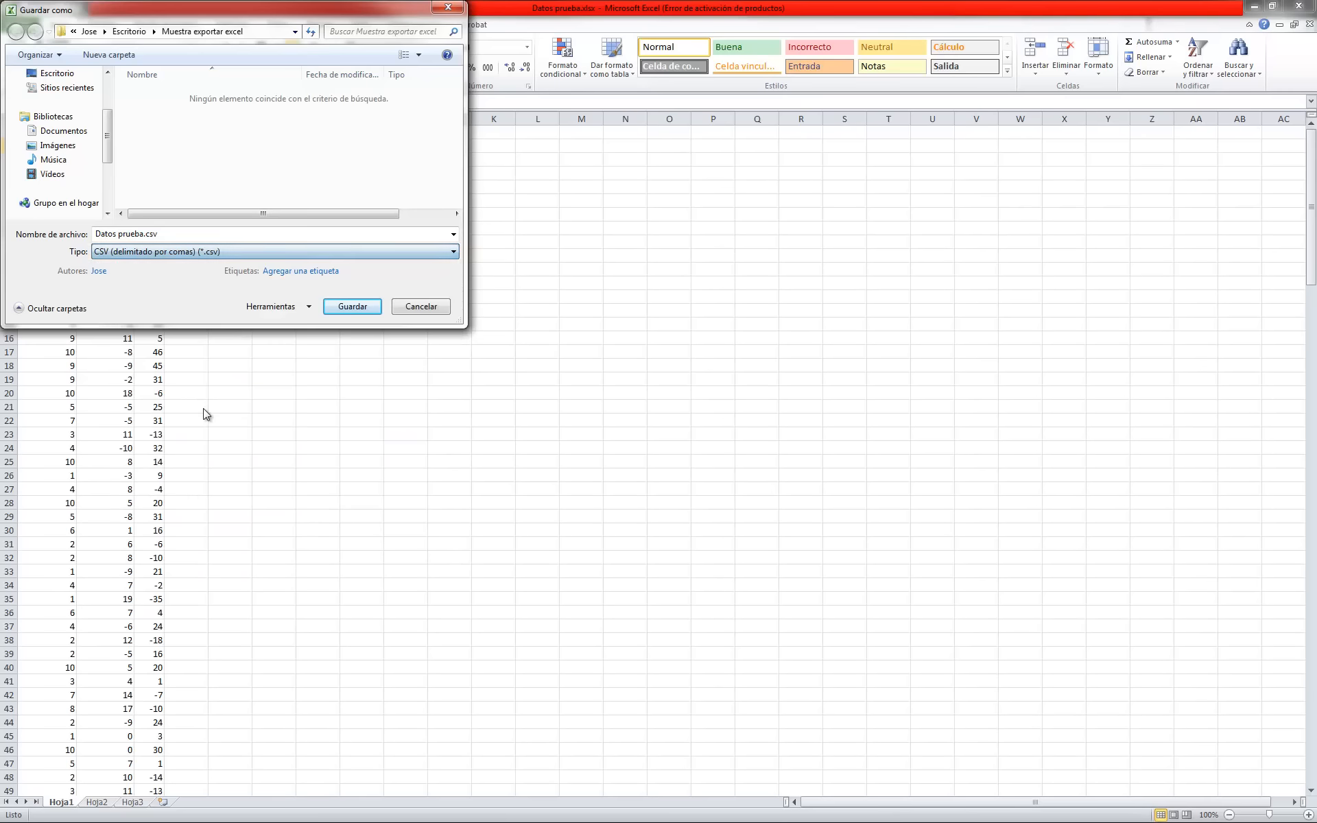
pyautogui.click(360, 306)
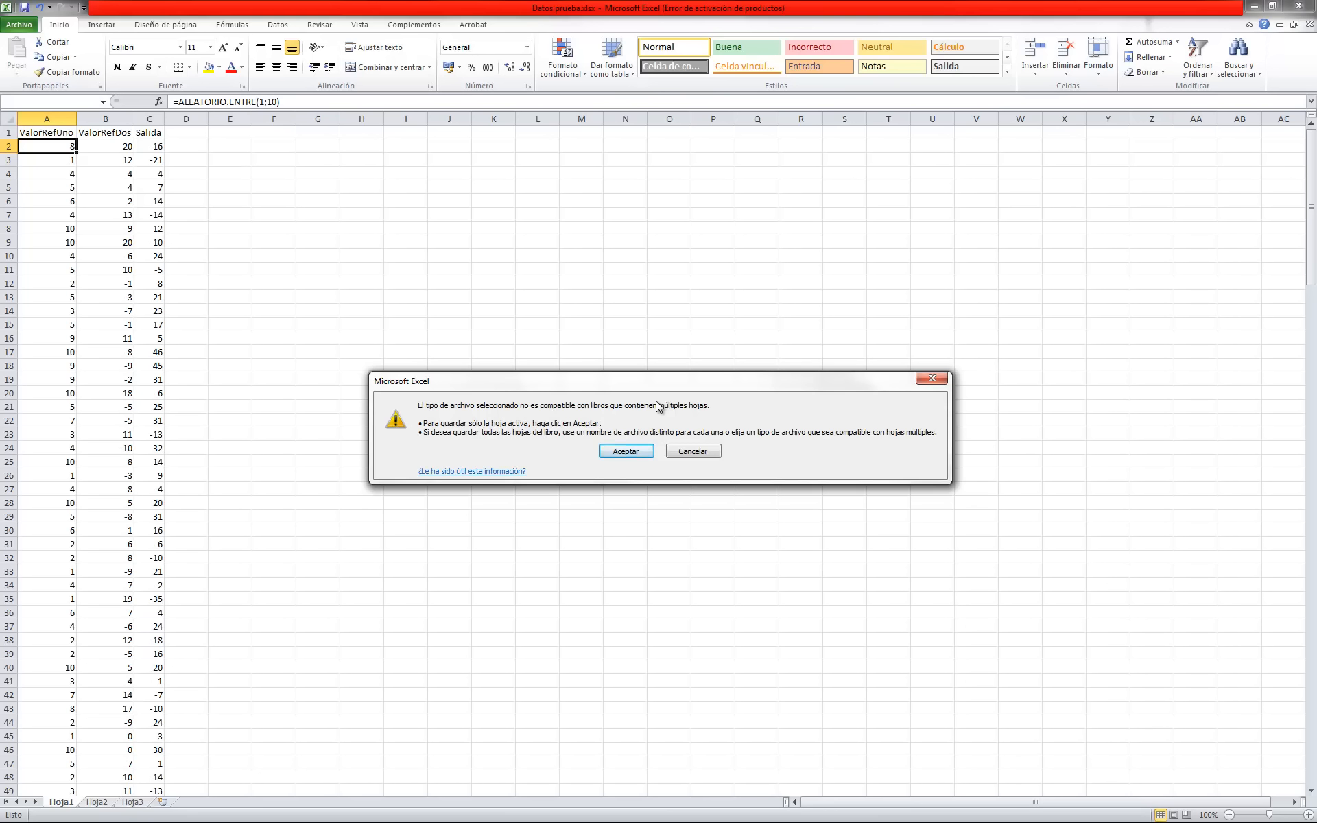
pyautogui.click(626, 451)
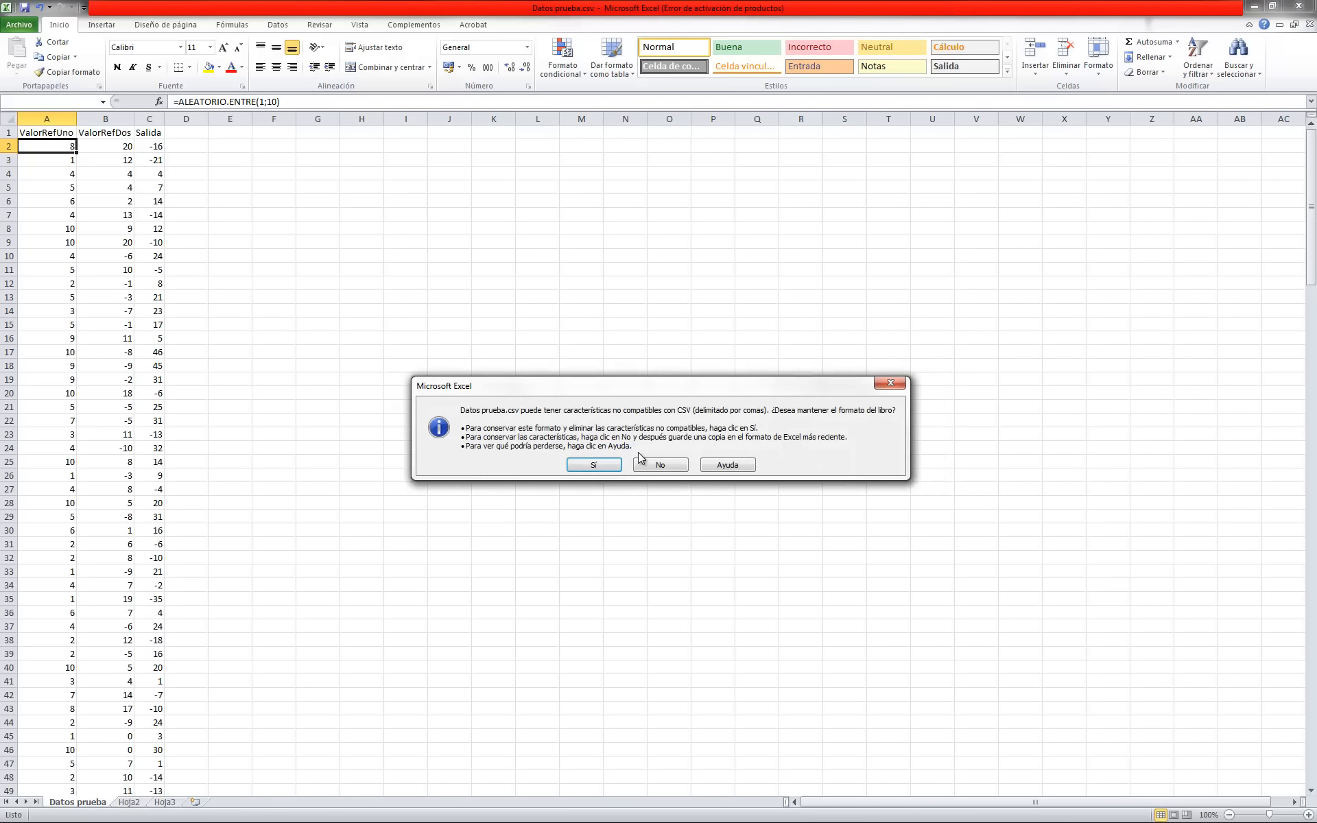
pyautogui.click(603, 467)
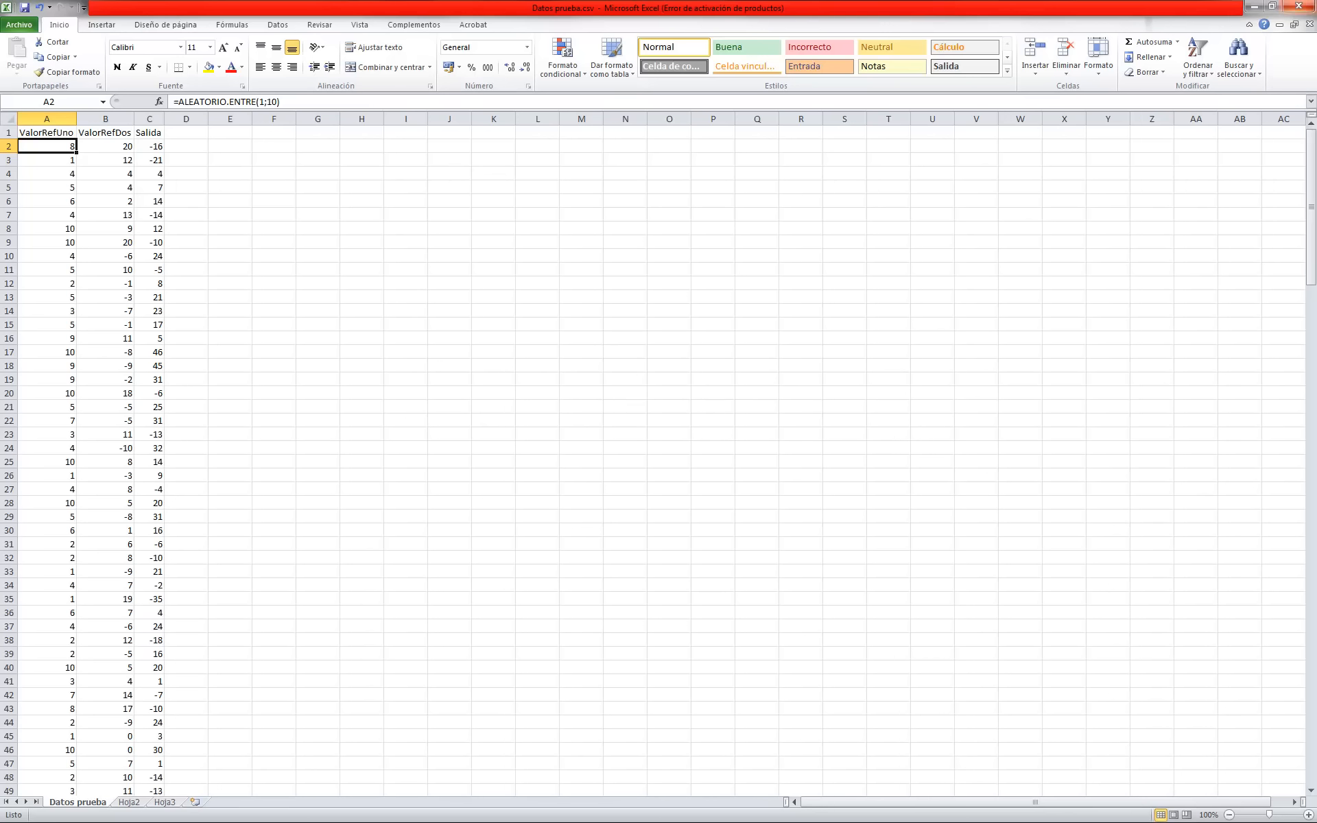
pyautogui.click(1299, 9)
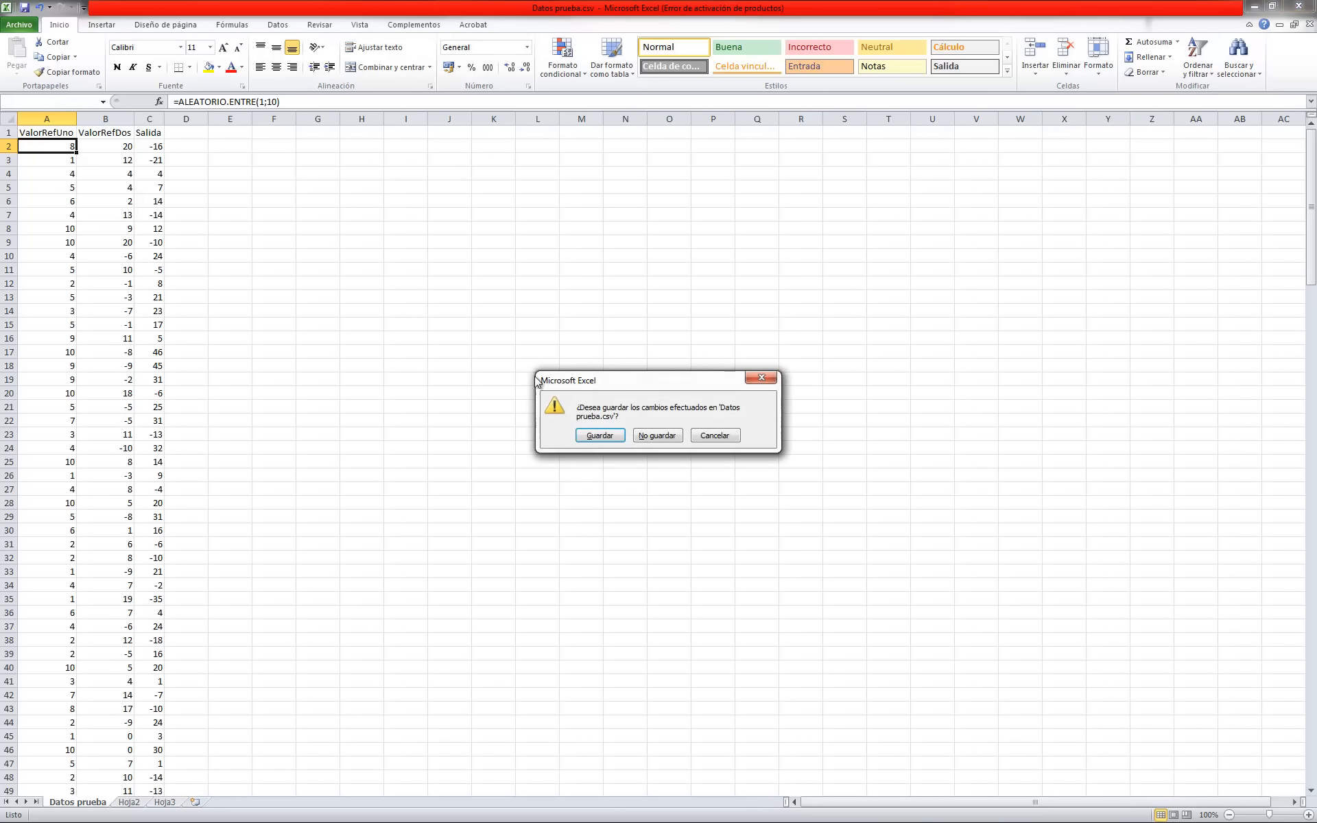
pyautogui.click(674, 437)
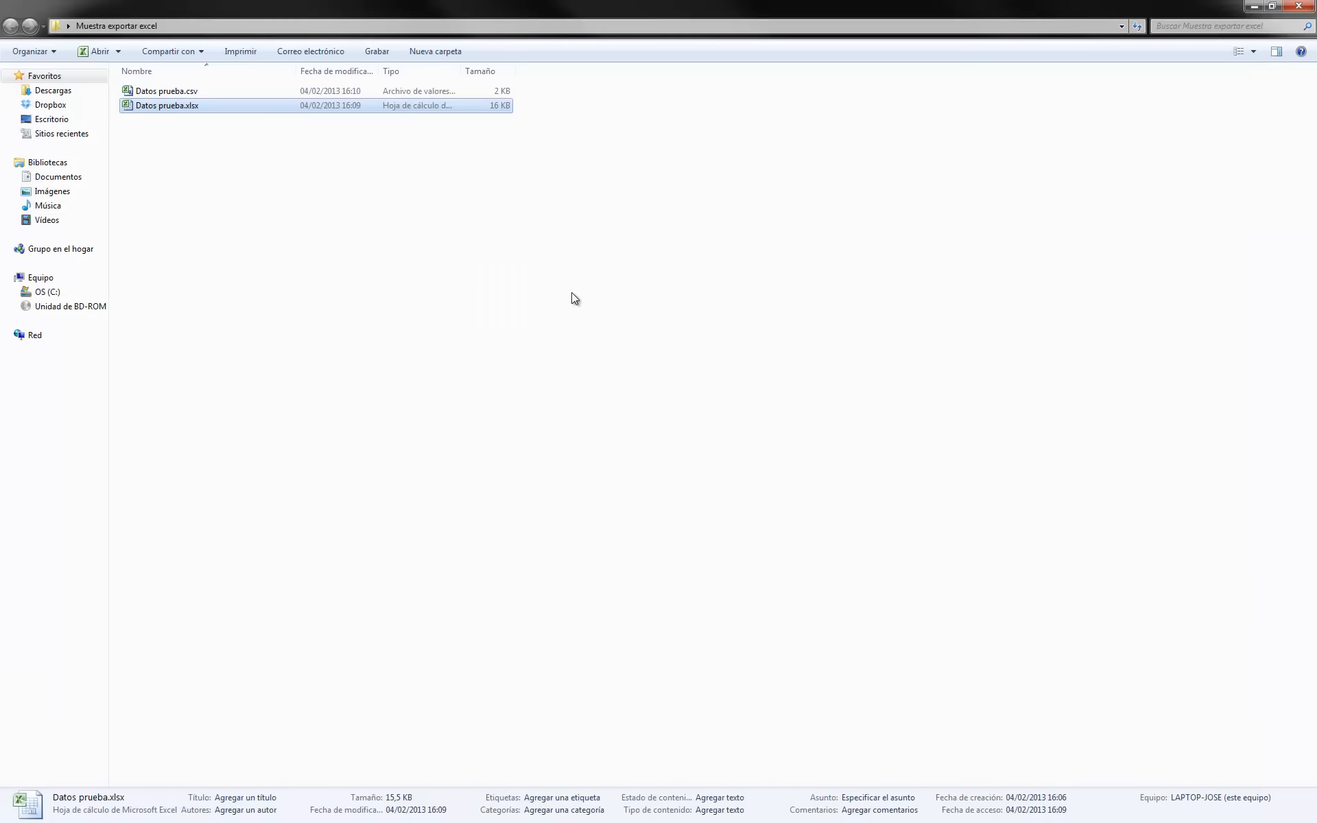
# Open Datos prueba.csv from the Muestra exportar excel folder for editing in Notepad and maximize its window
pyautogui.click(211, 109)
pyautogui.click(195, 92)
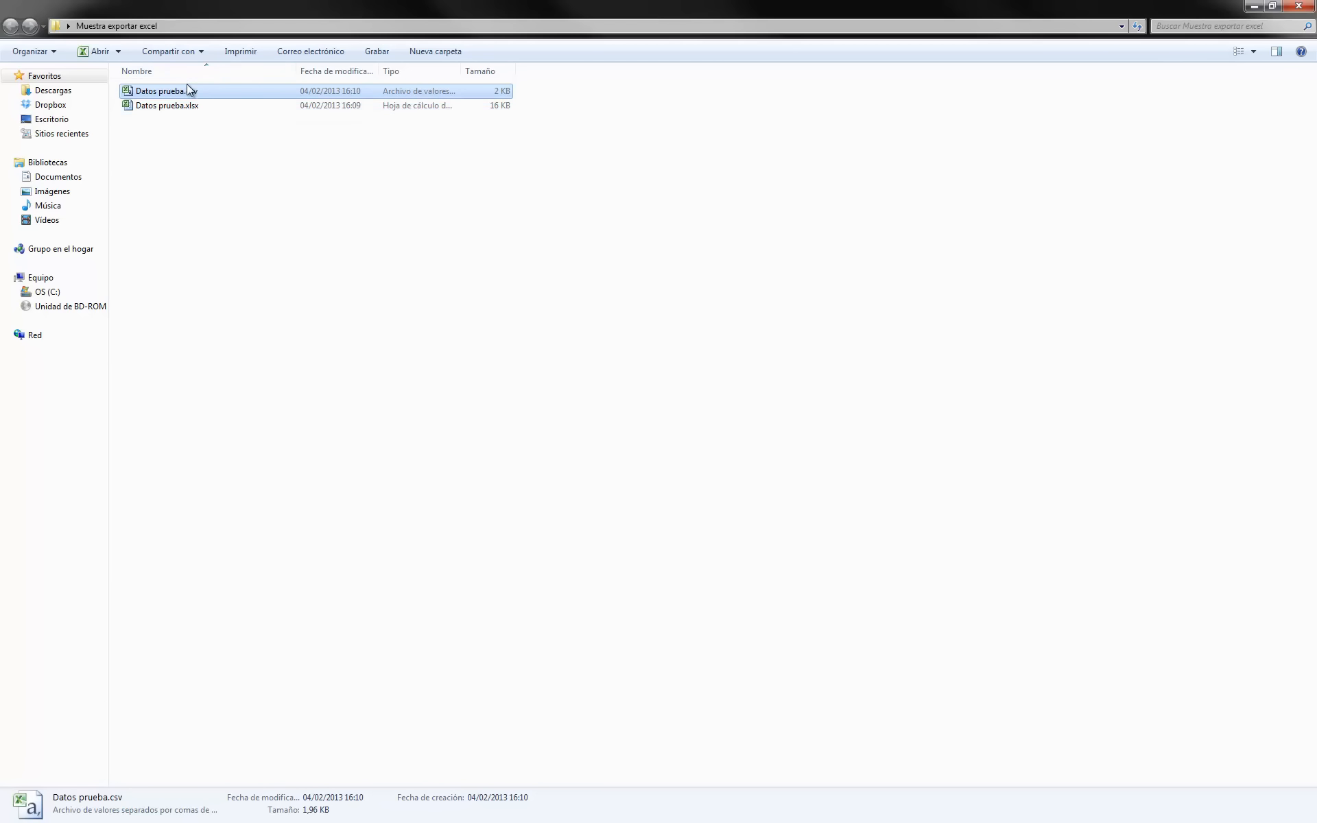
pyautogui.rightClick(192, 89)
pyautogui.click(234, 128)
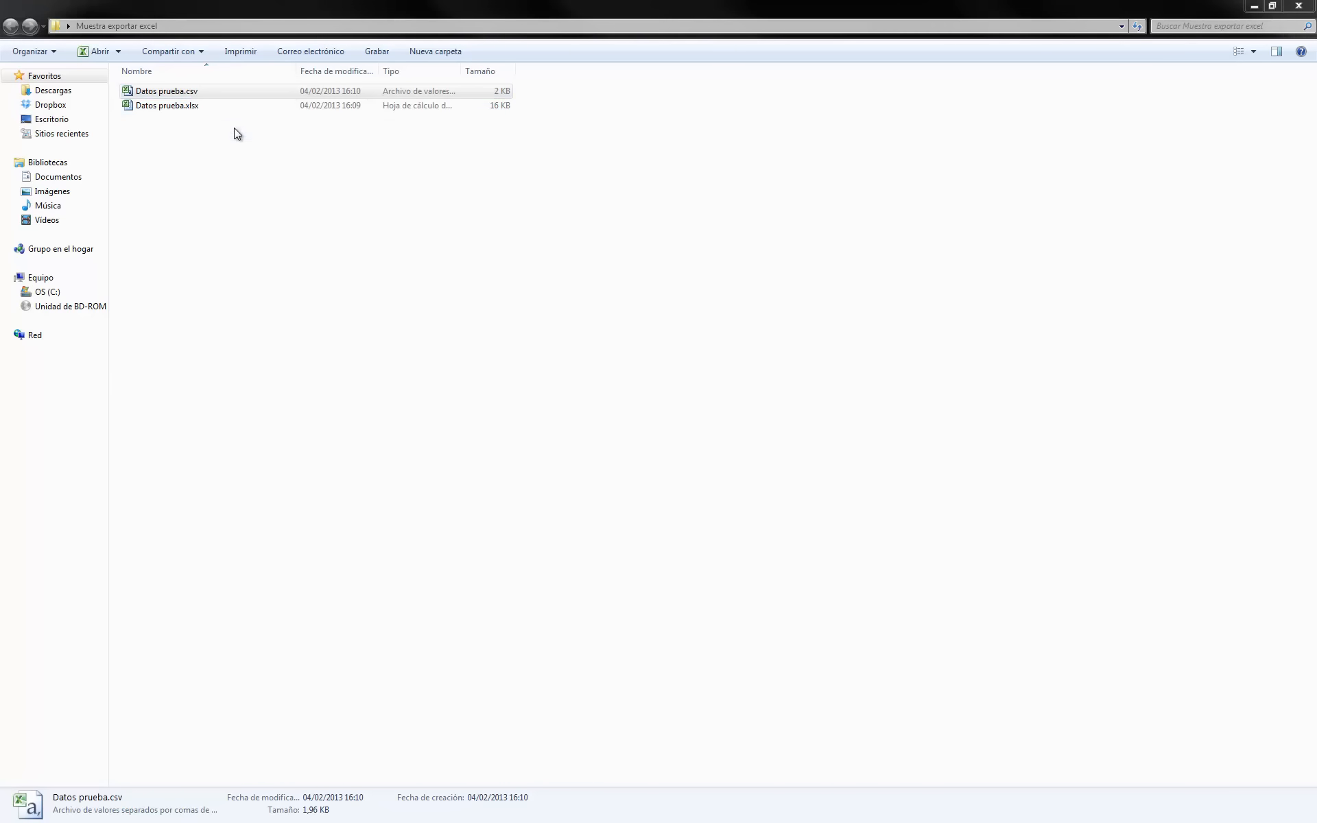
pyautogui.moveTo(0, 235); pyautogui.dragTo(666, 221)
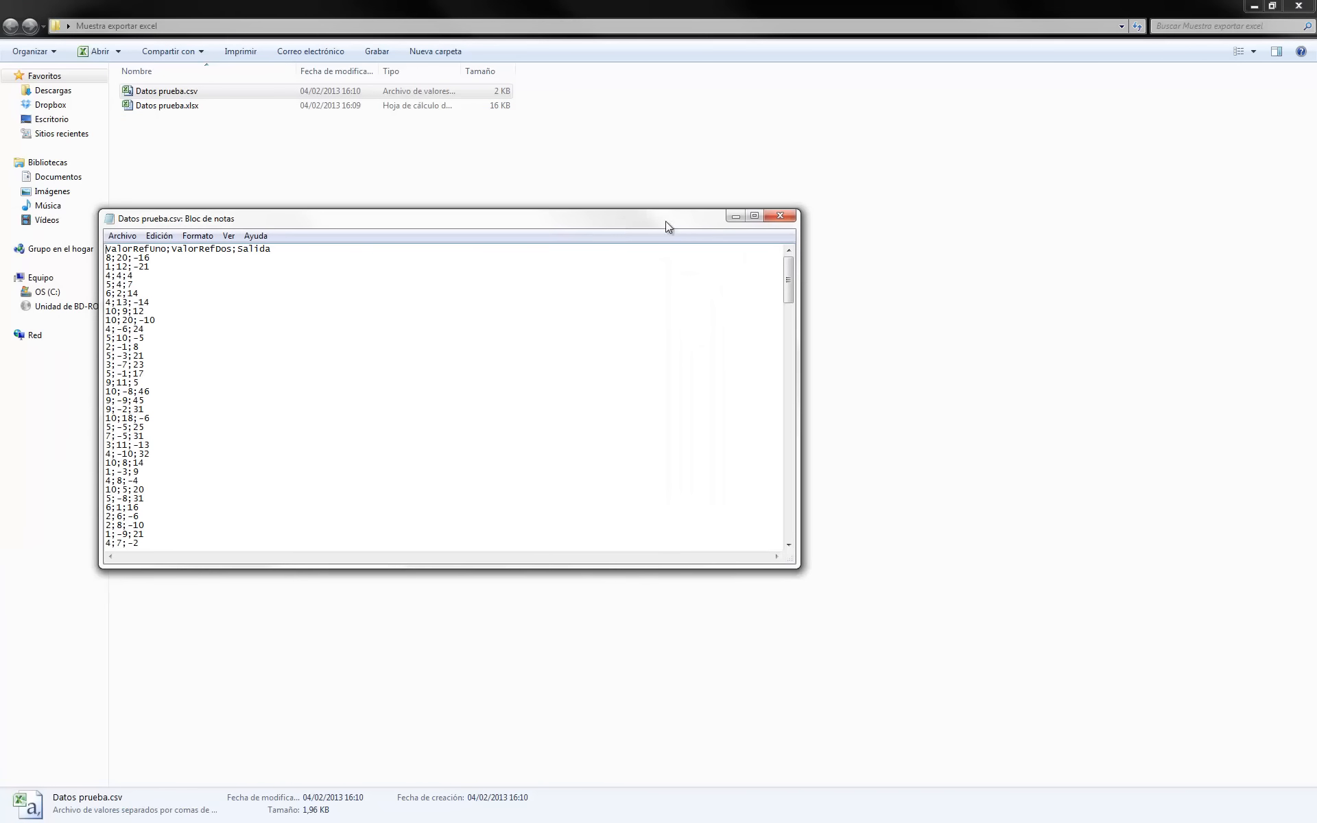
pyautogui.click(754, 216)
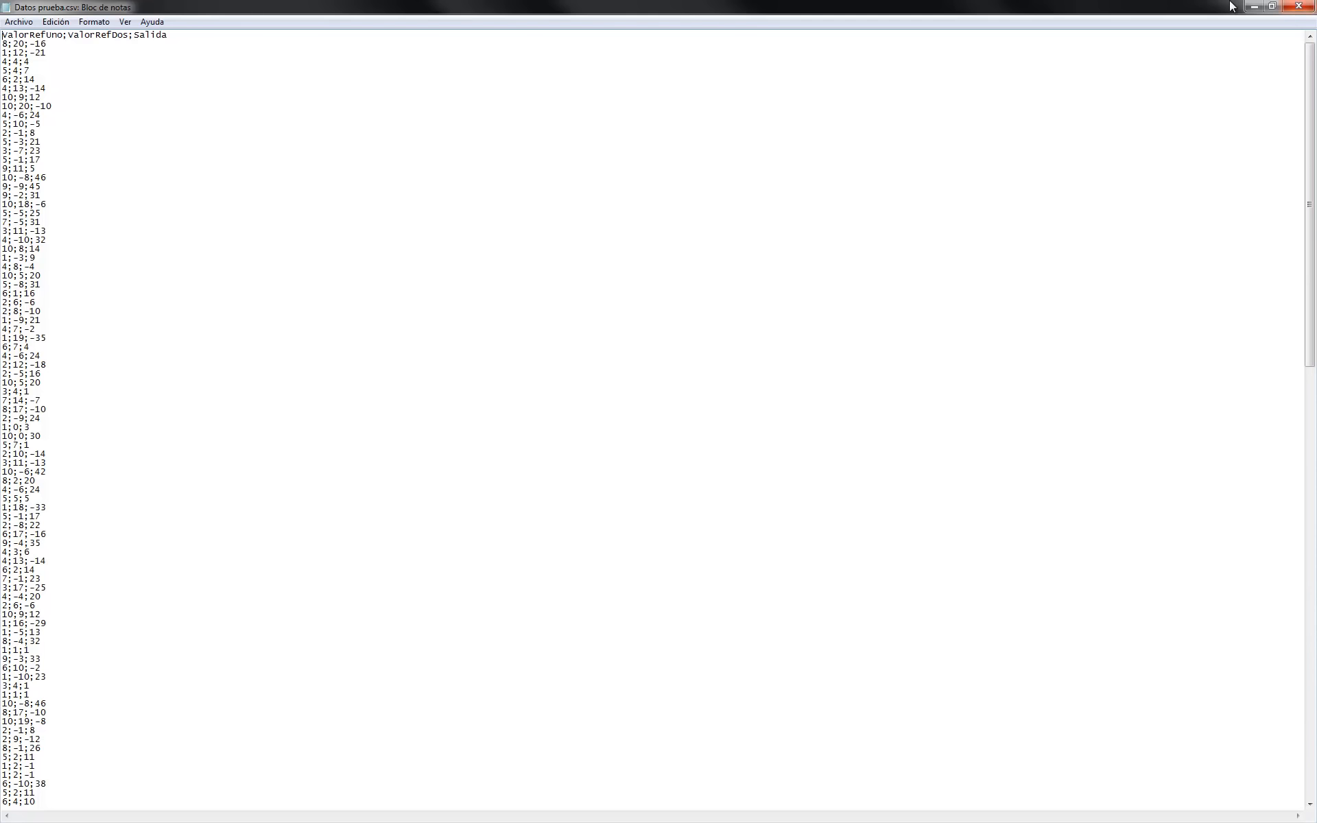
# View Datos prueba.csv in EditPlus and close that editor
pyautogui.click(1254, 6)
pyautogui.rightClick(179, 88)
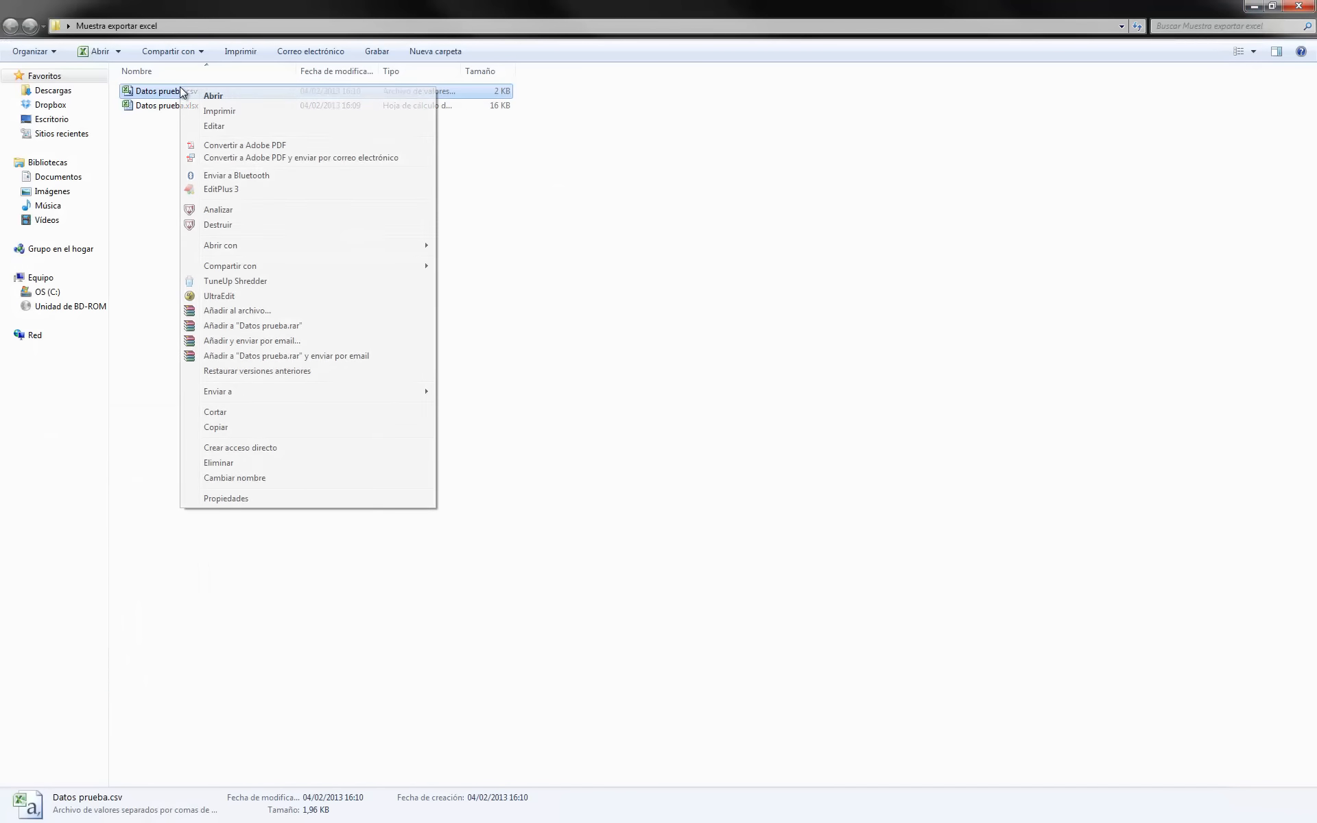
pyautogui.click(229, 190)
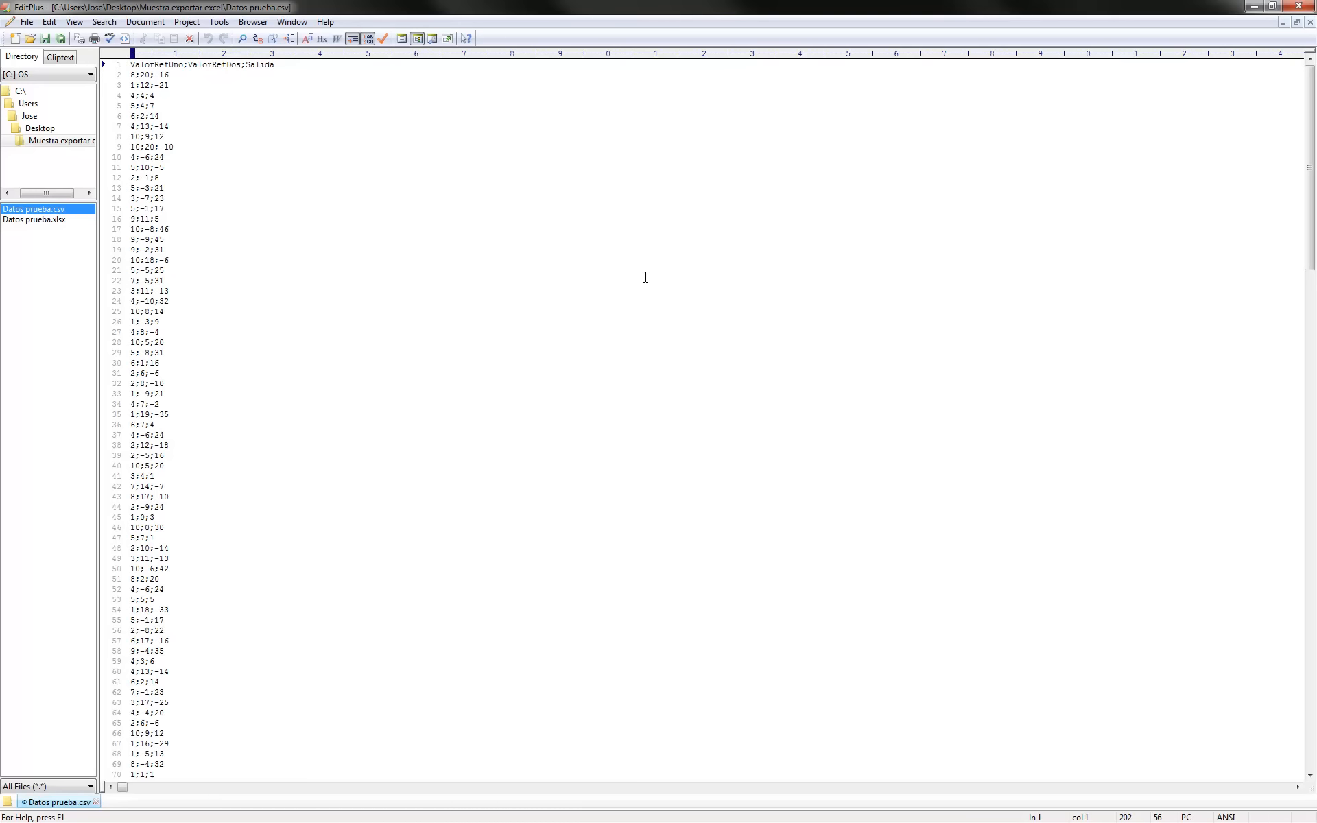
pyautogui.click(1299, 6)
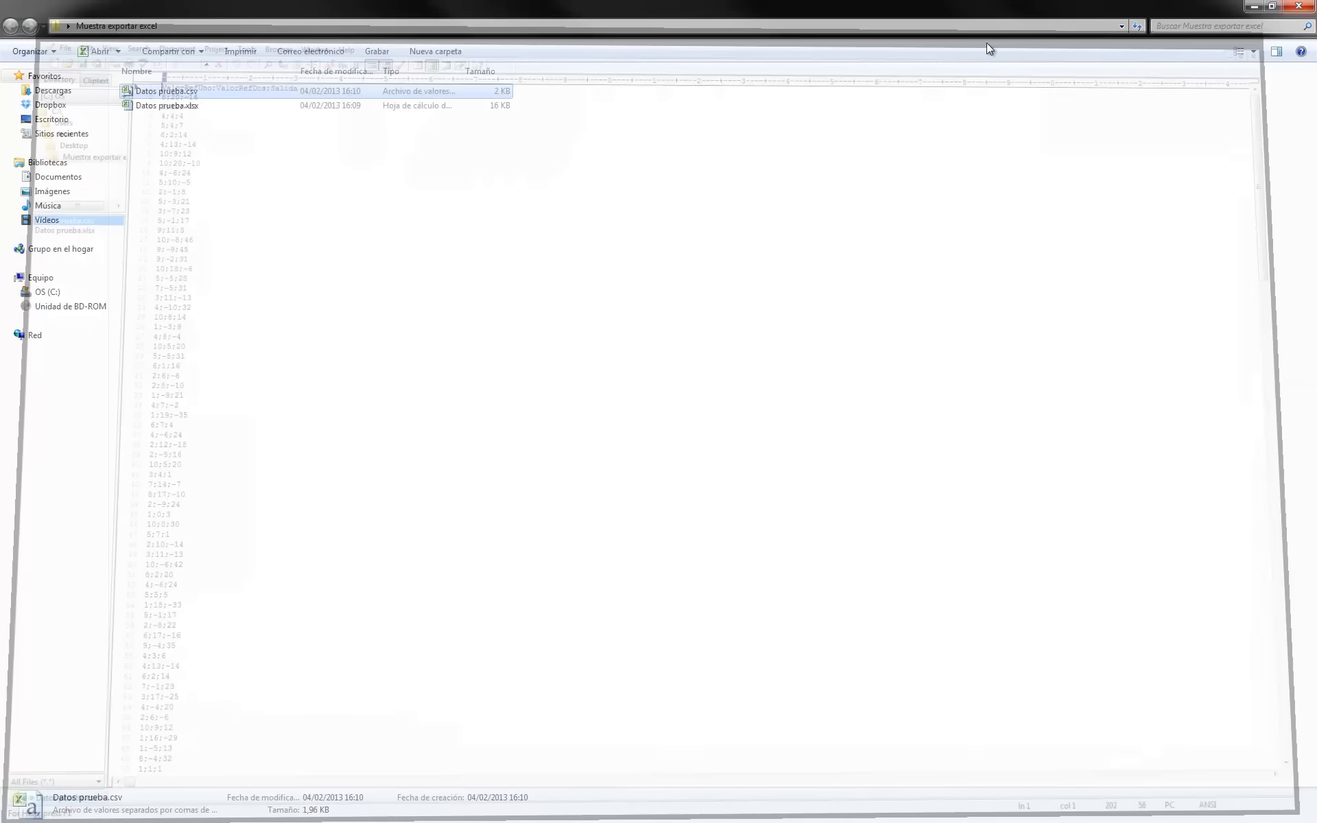
# Replace all semicolons with commas in Datos prueba.csv in Notepad, then save and close the file
pyautogui.click(450, 203)
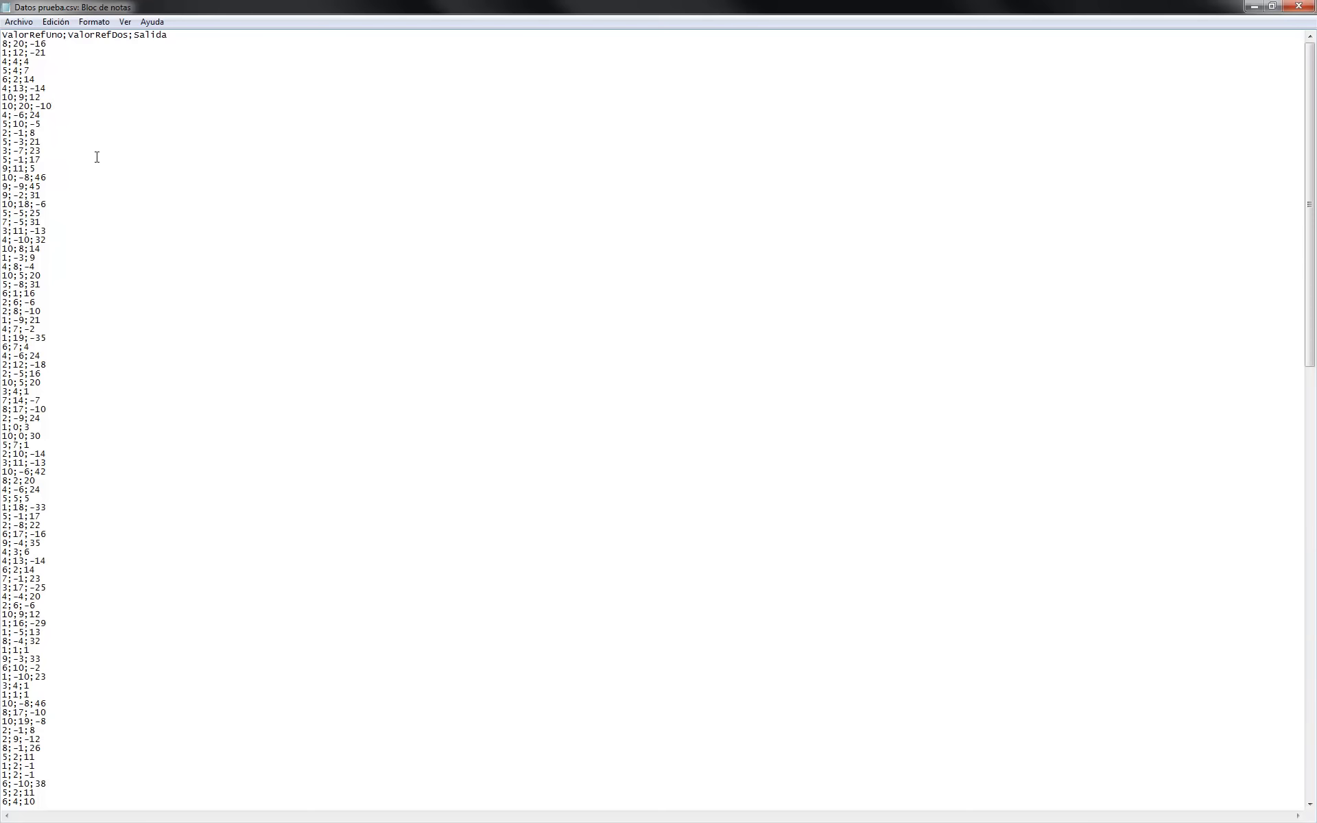
pyautogui.scroll(-9, 97, 157)
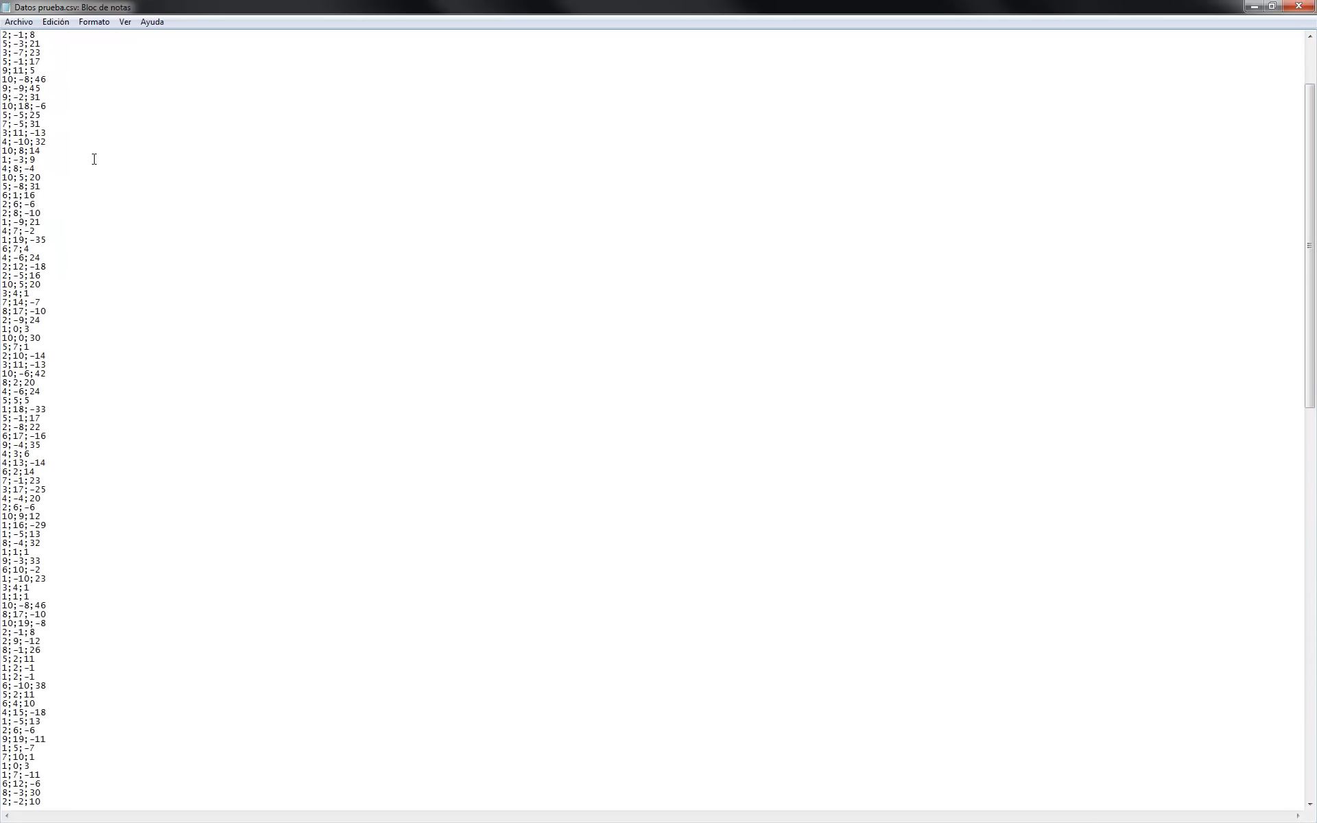
pyautogui.scroll(-12, 118, 387)
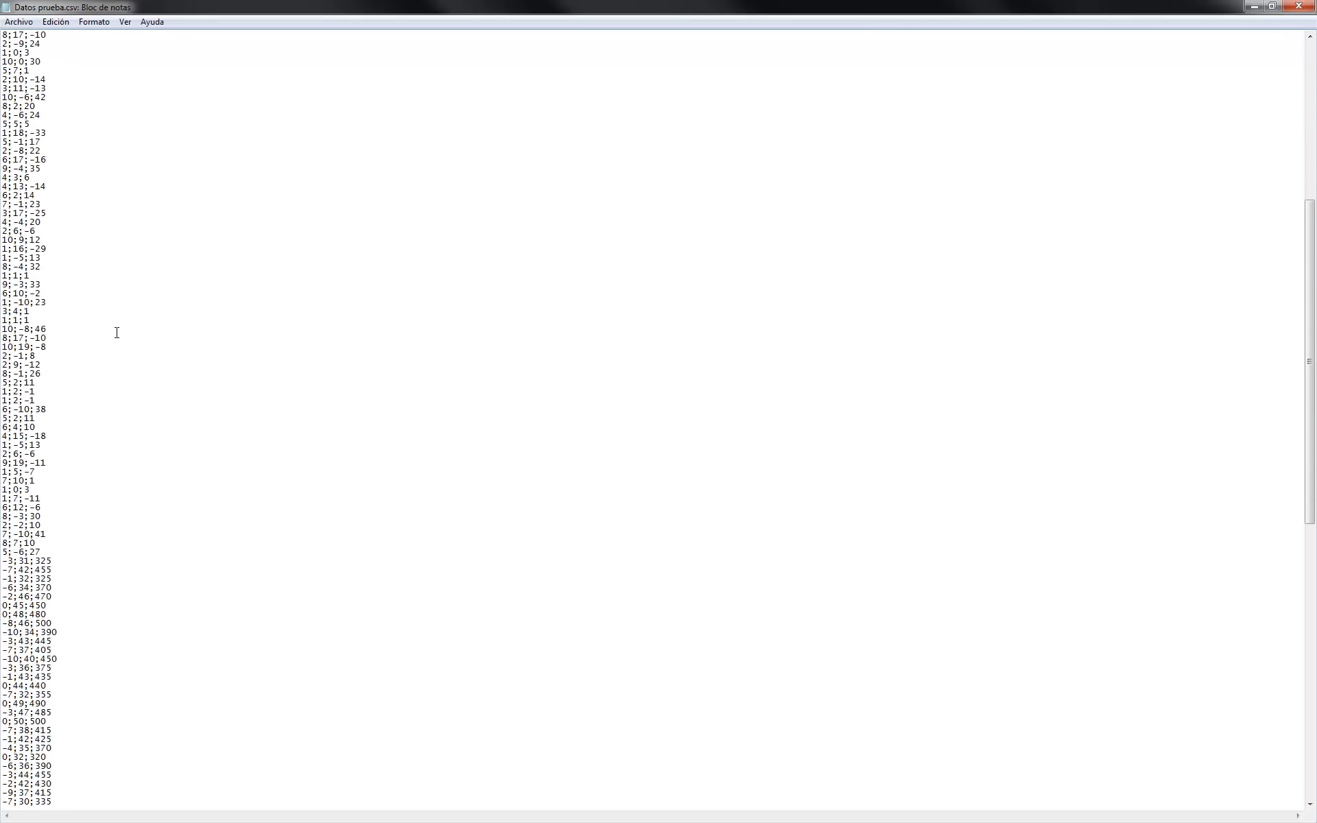
pyautogui.scroll(20, 117, 333)
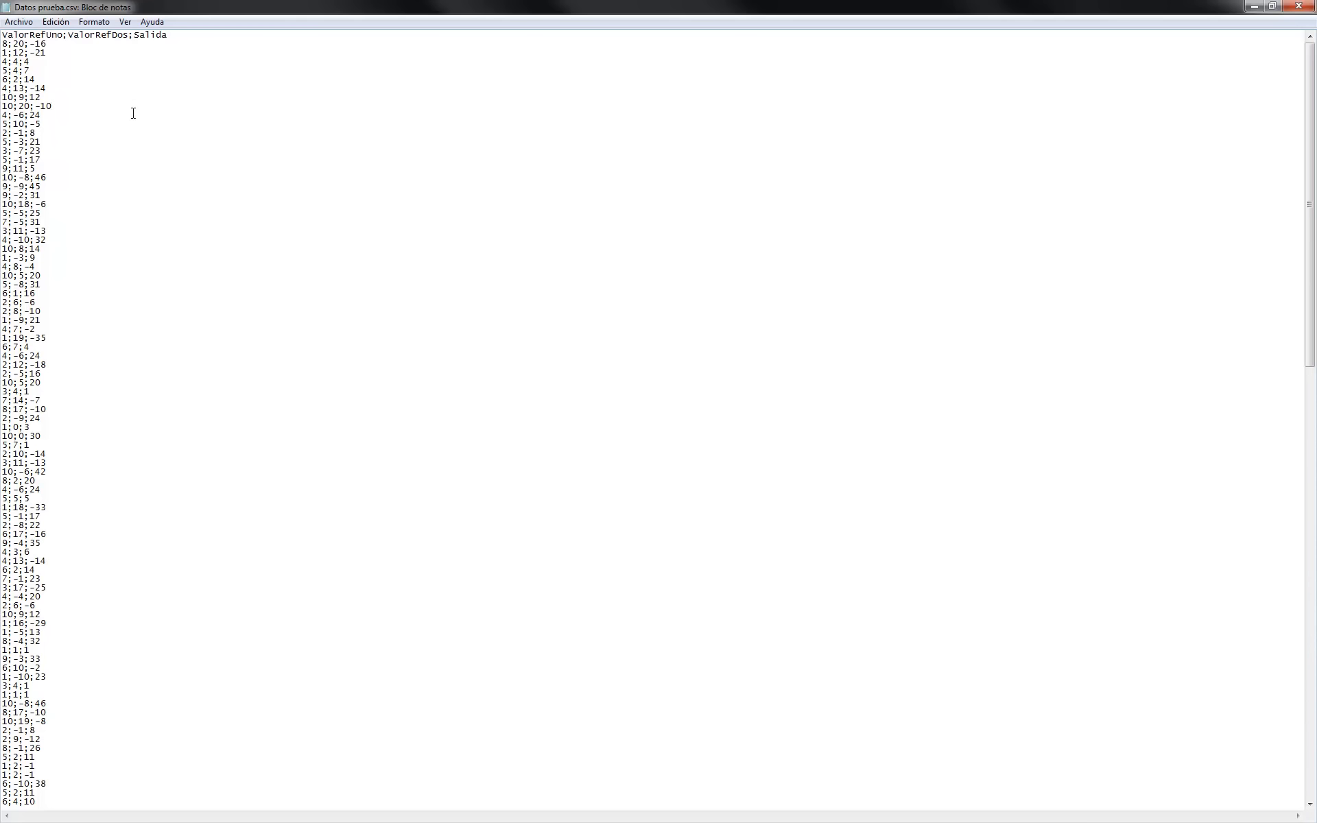
pyautogui.click(56, 21)
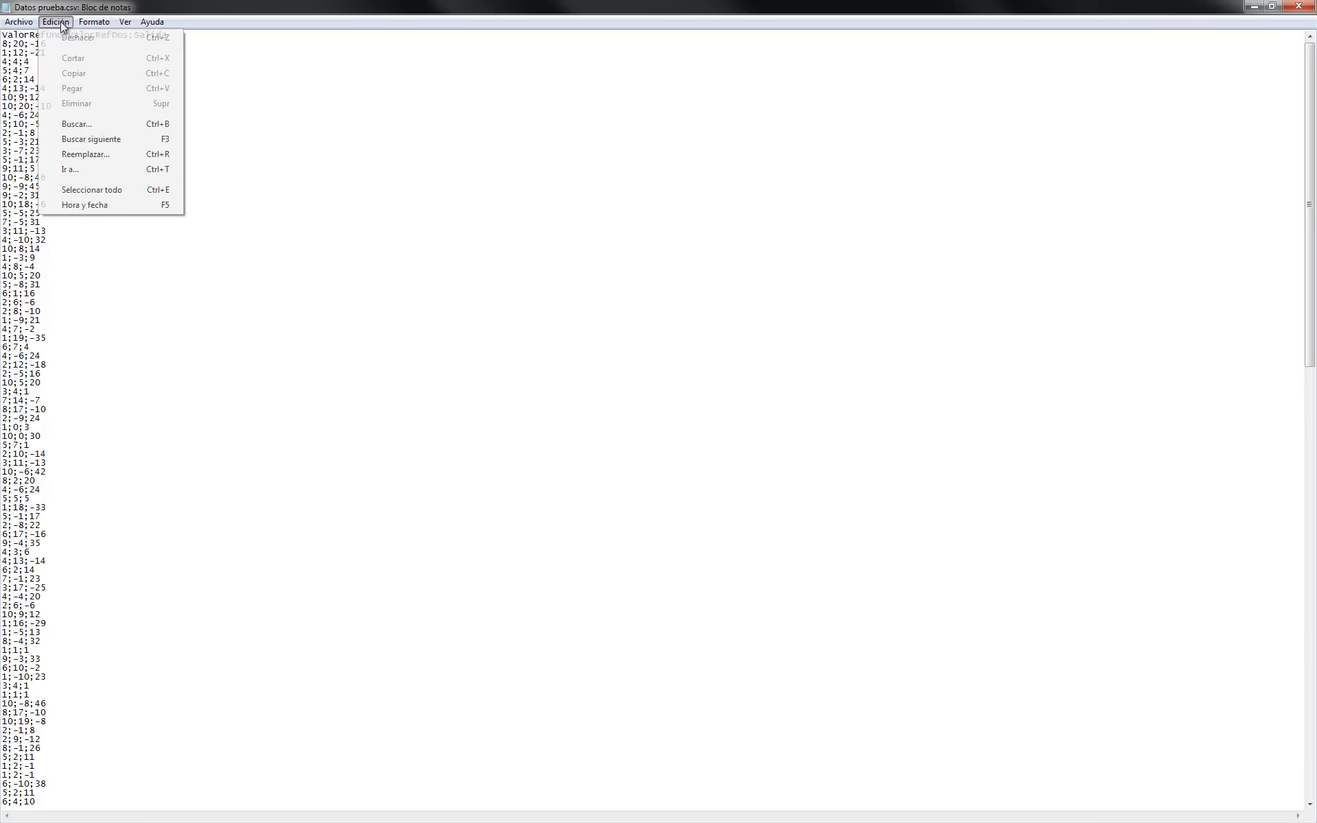
pyautogui.click(91, 155)
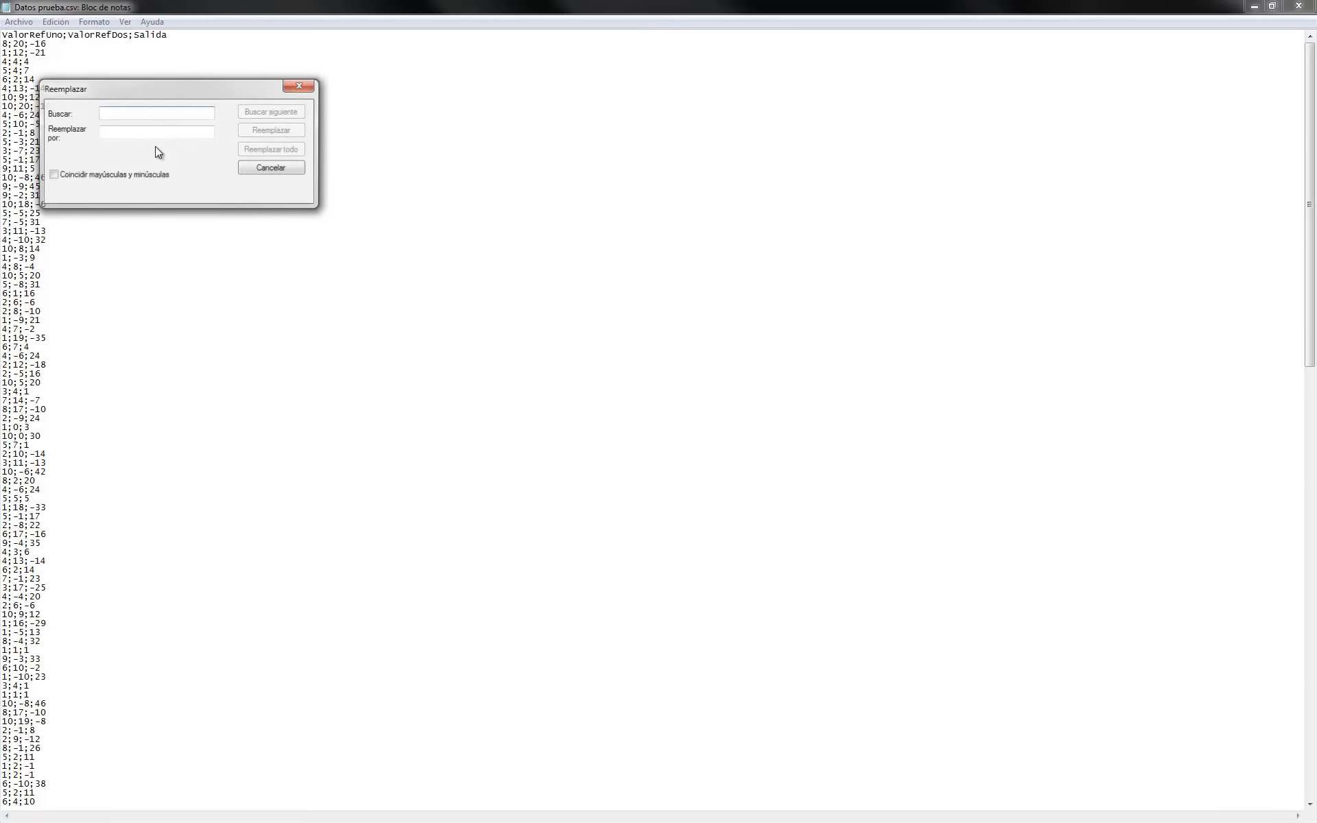
pyautogui.write(';')
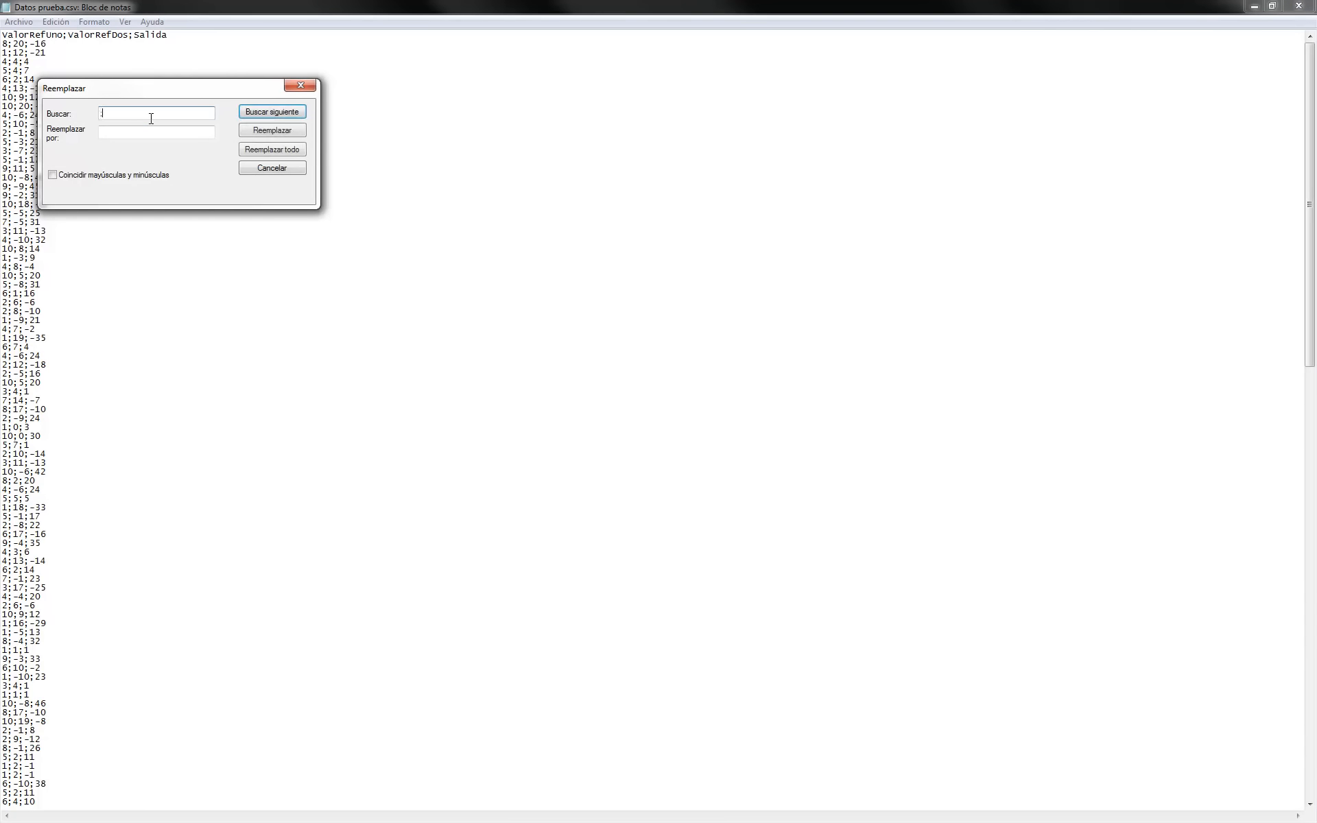
pyautogui.press('Tab')
pyautogui.write(',')
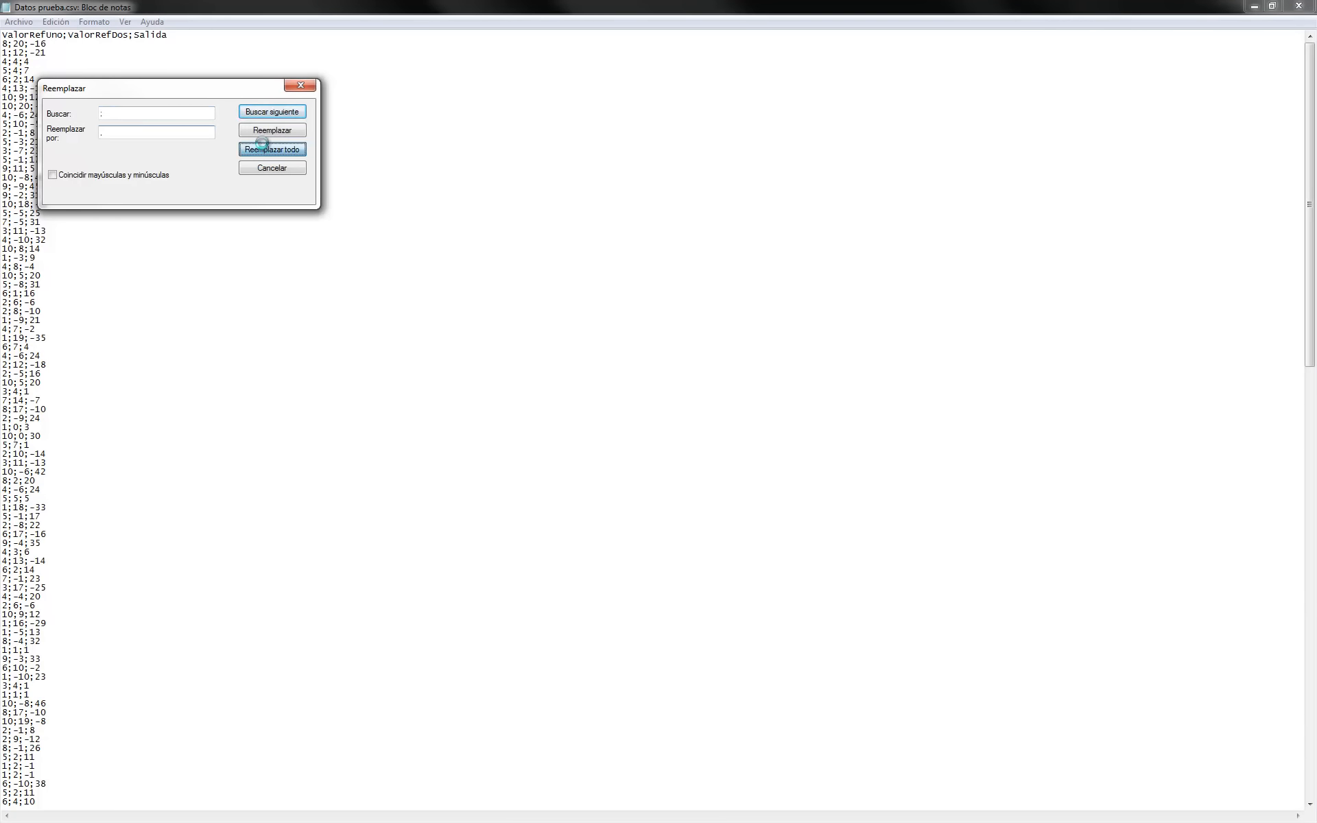
pyautogui.click(264, 149)
pyautogui.click(279, 170)
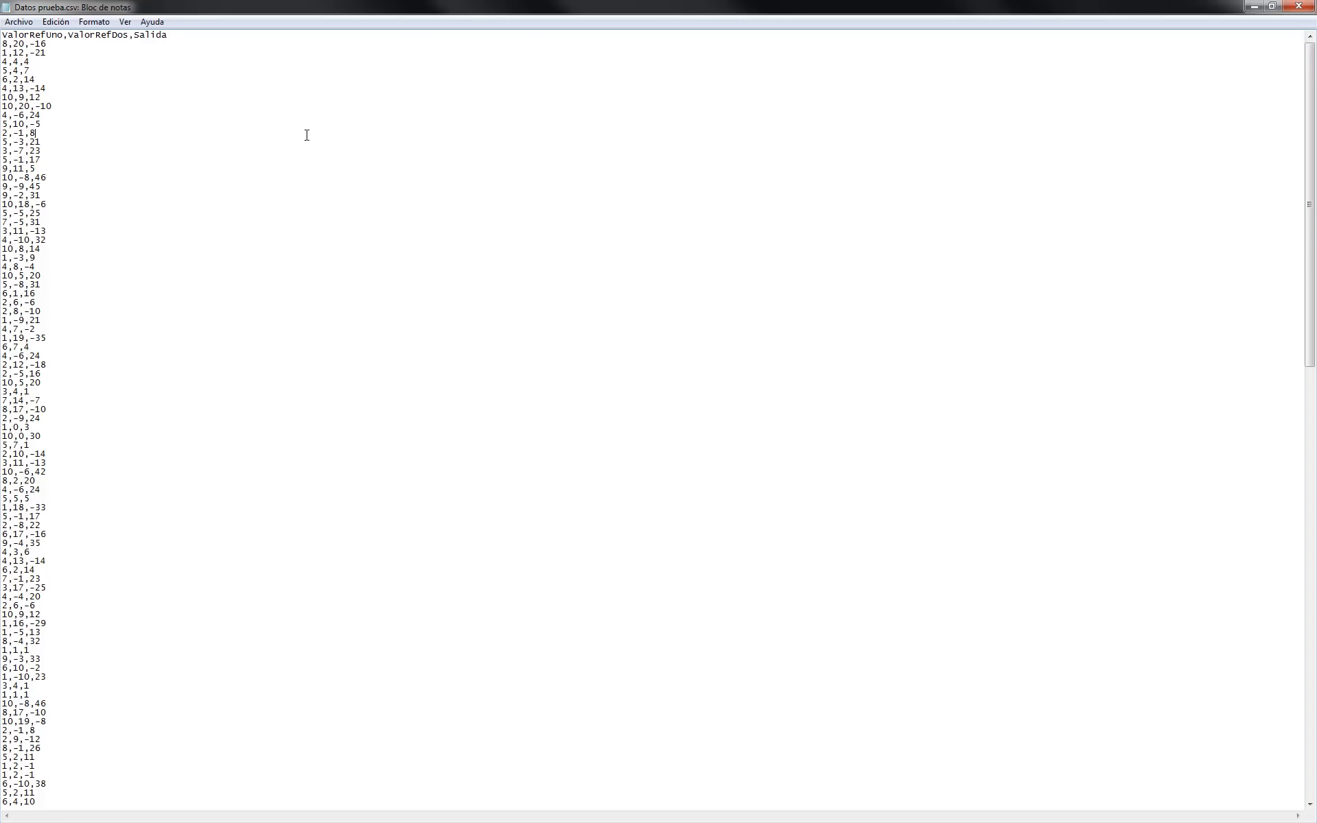
pyautogui.click(1301, 7)
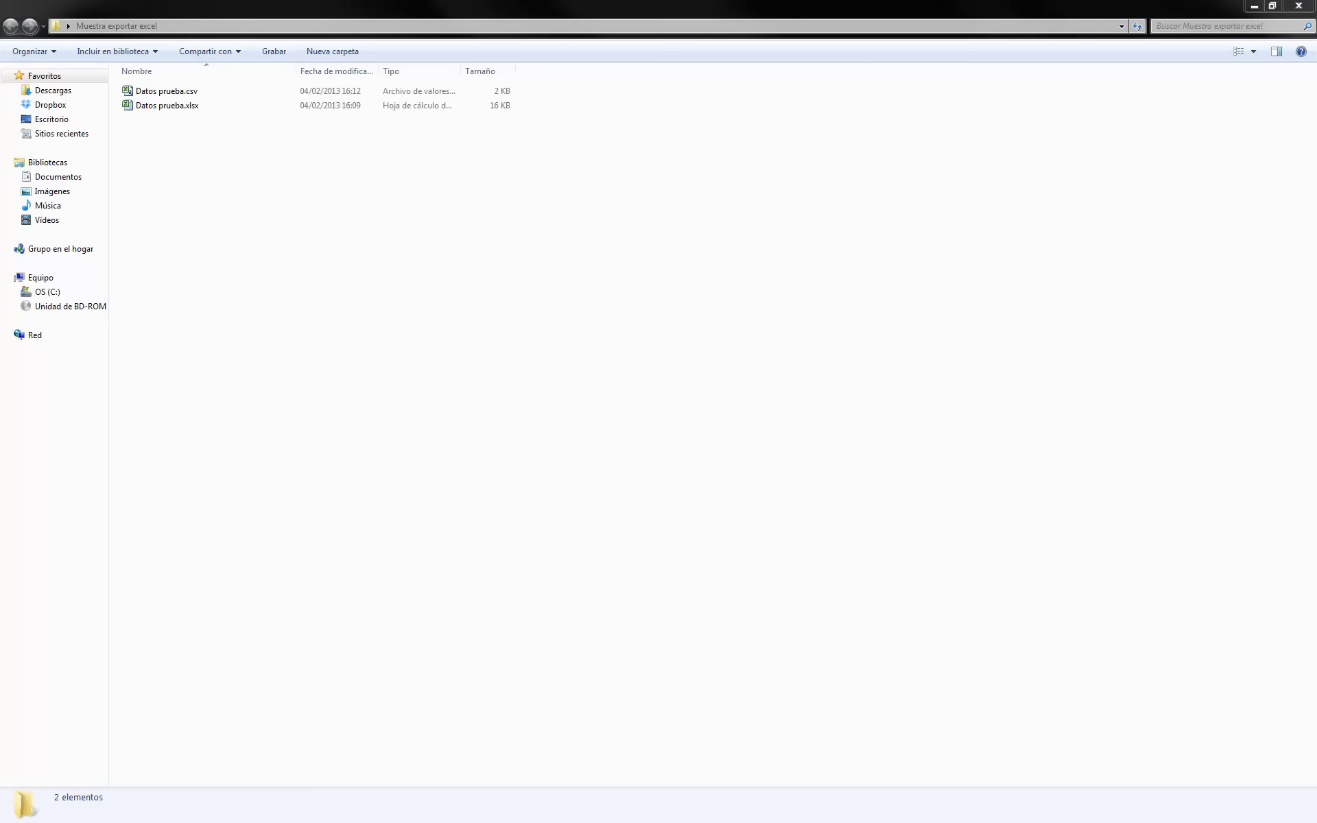
# Switch to Weka Explorer and load the CSV data file Datos prueba.csv from the desktop folder Muestra exportar excel
pyautogui.moveTo(0, 147); pyautogui.dragTo(480, 109)
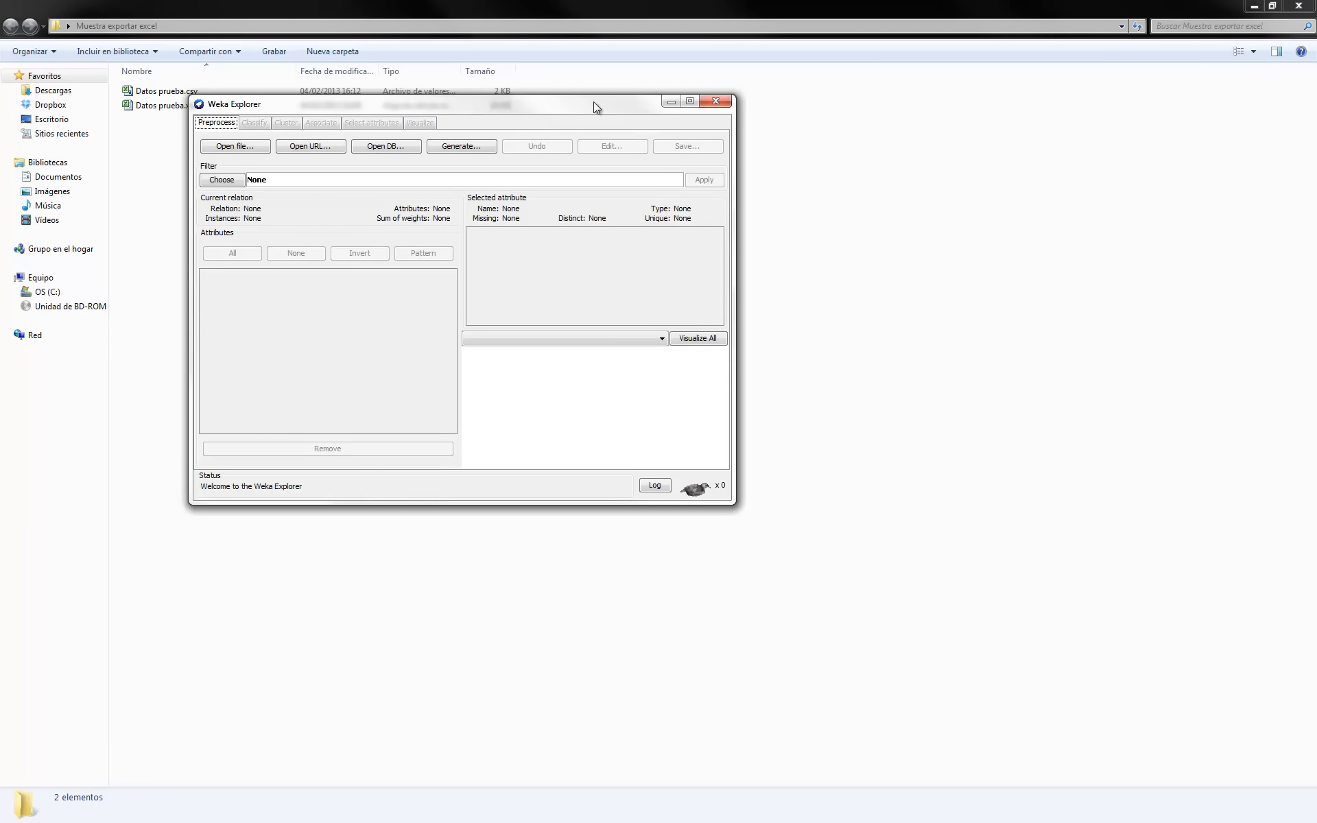
pyautogui.click(690, 101)
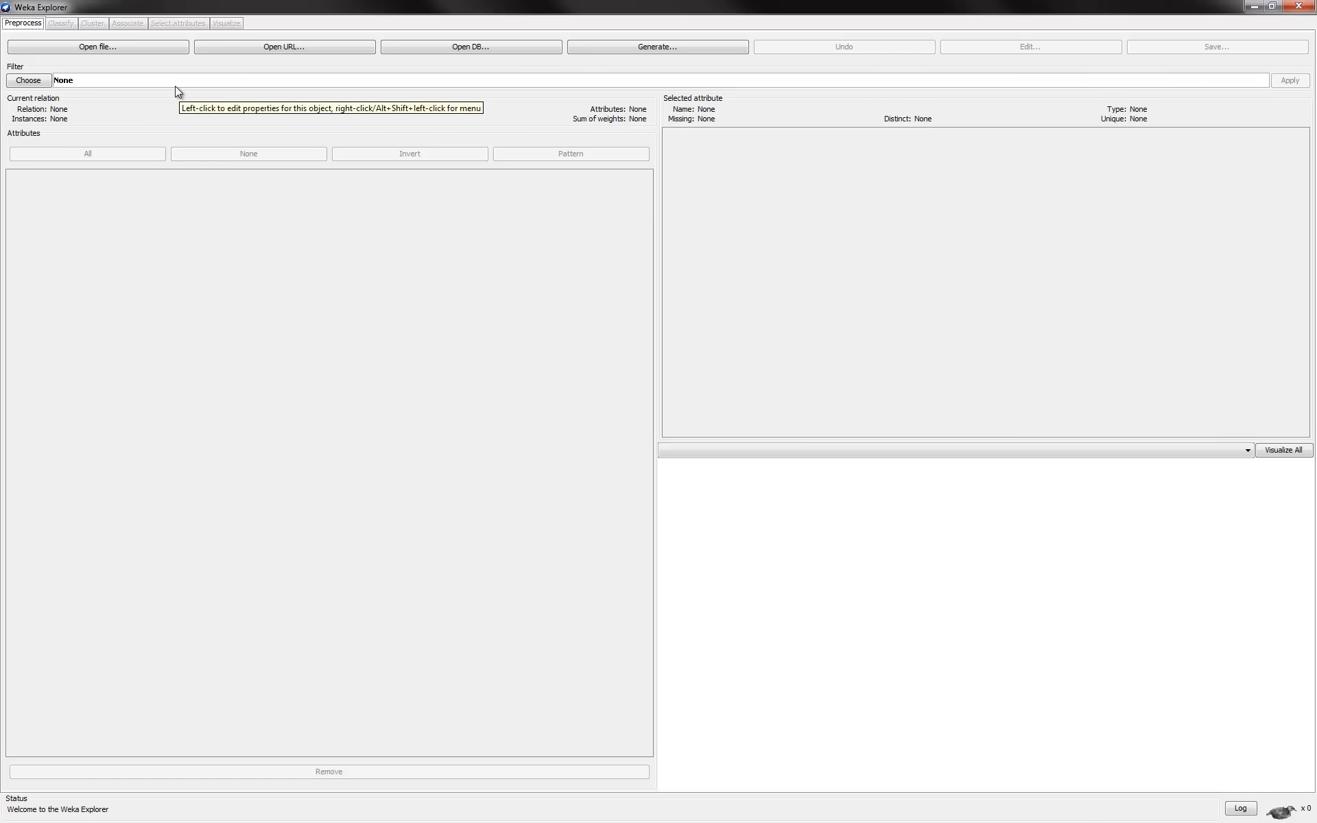
pyautogui.click(114, 48)
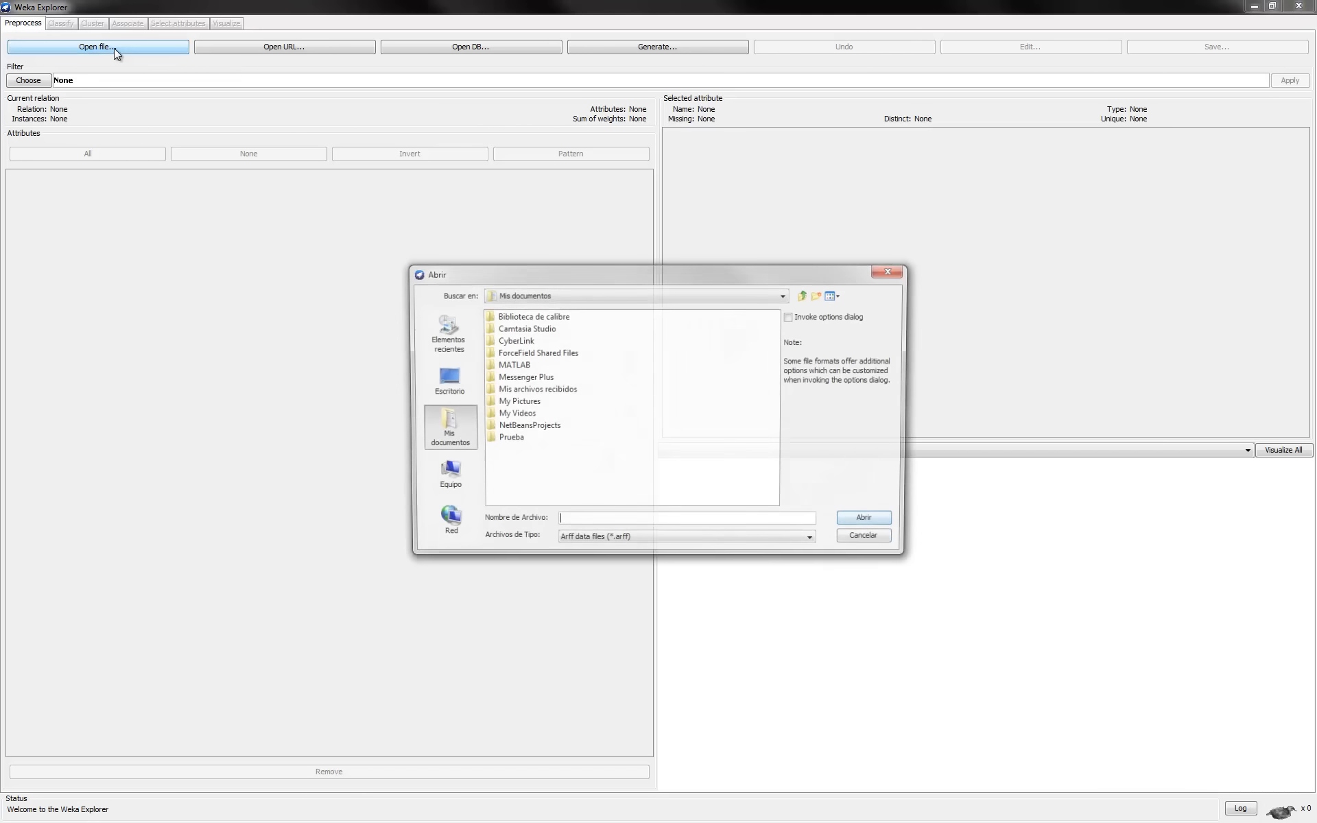
pyautogui.click(445, 383)
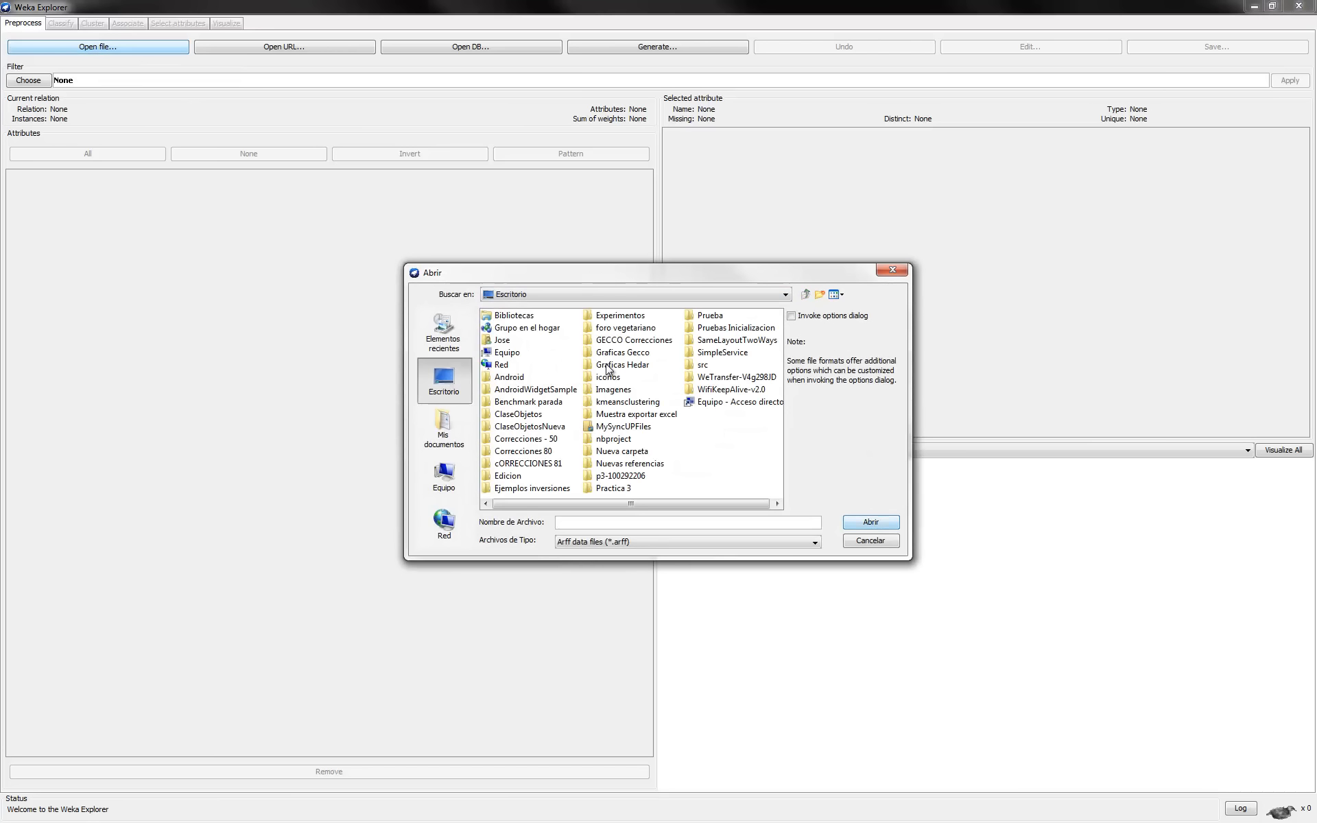
pyautogui.doubleClick(628, 414)
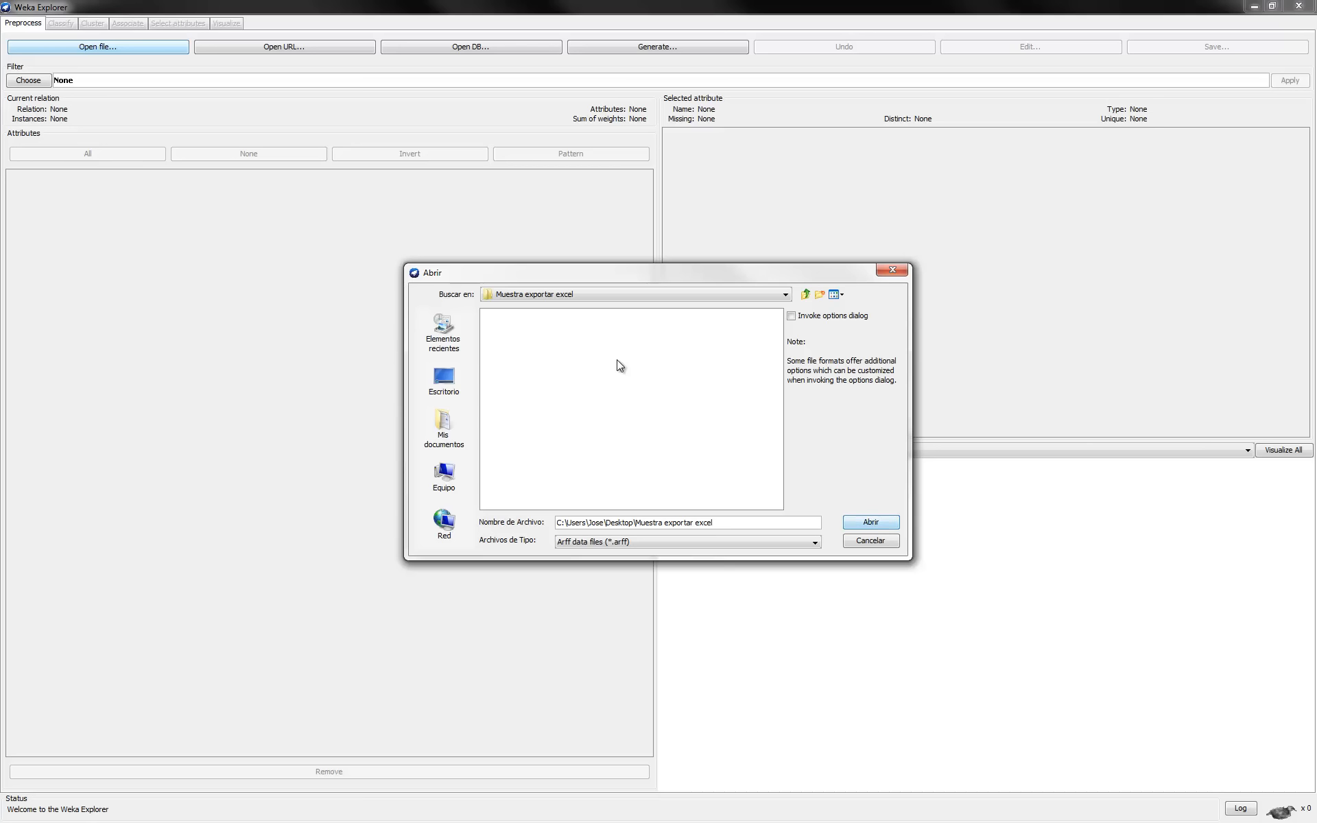
pyautogui.click(620, 541)
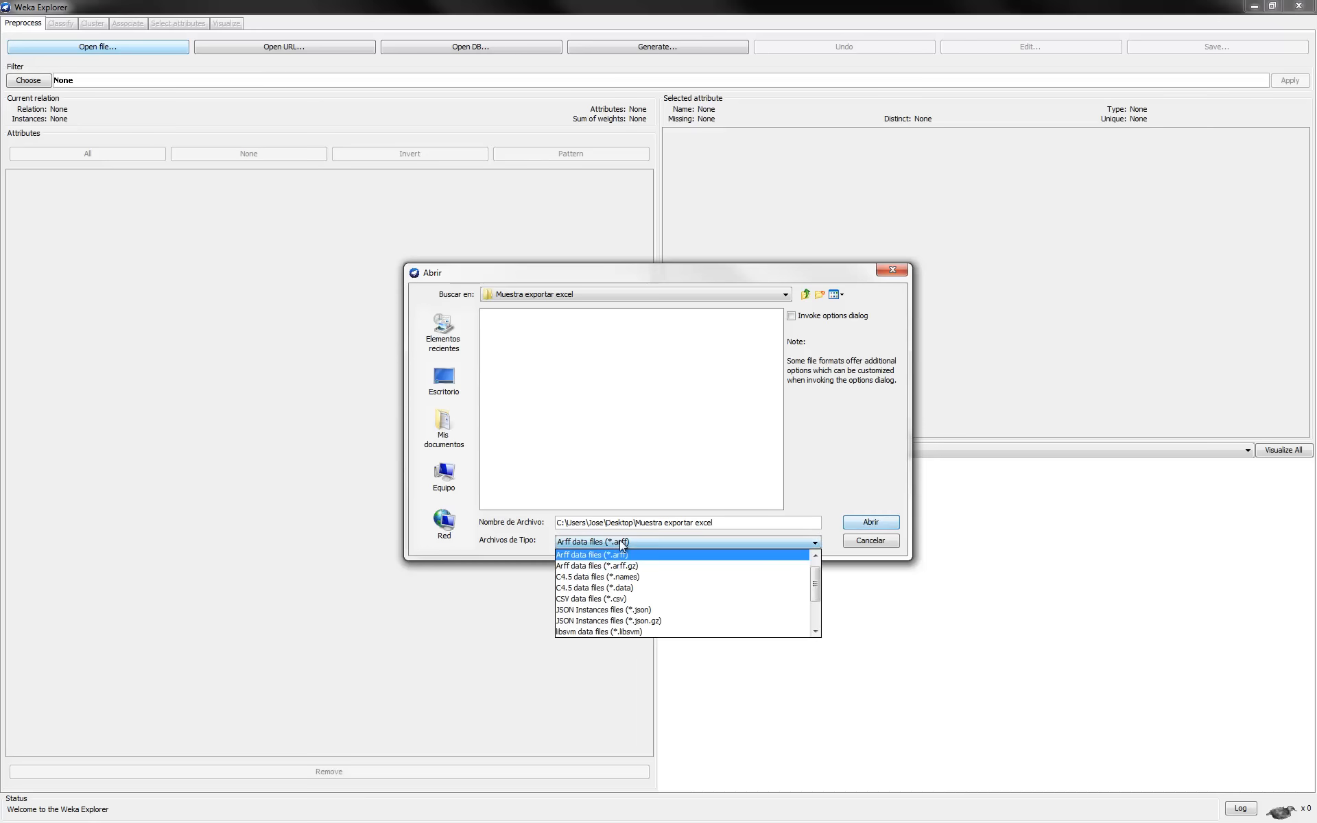
pyautogui.click(634, 598)
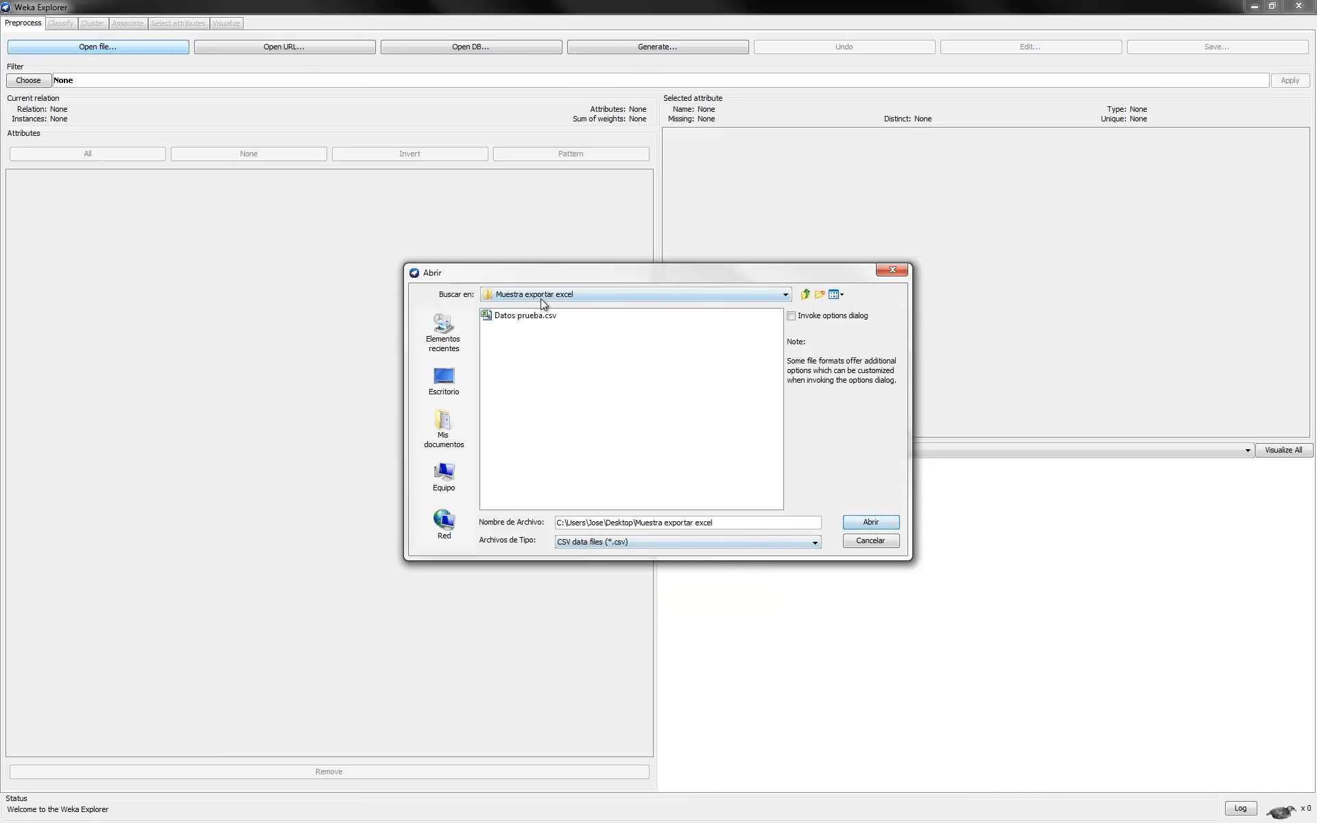
pyautogui.doubleClick(547, 315)
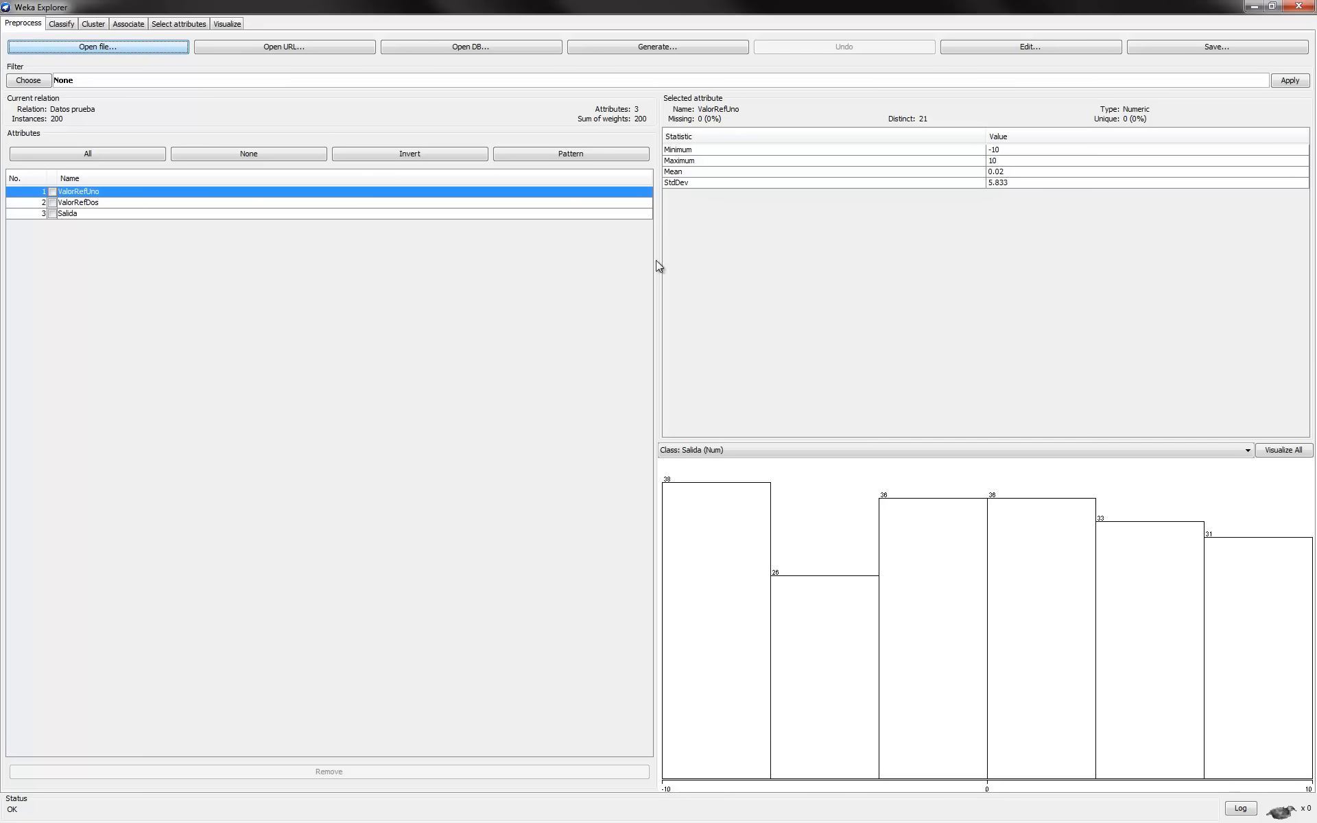
# Examine the statistics and histograms of the attributes ValorRefDos, Salida and ValorRefUno
pyautogui.click(108, 201)
pyautogui.click(106, 214)
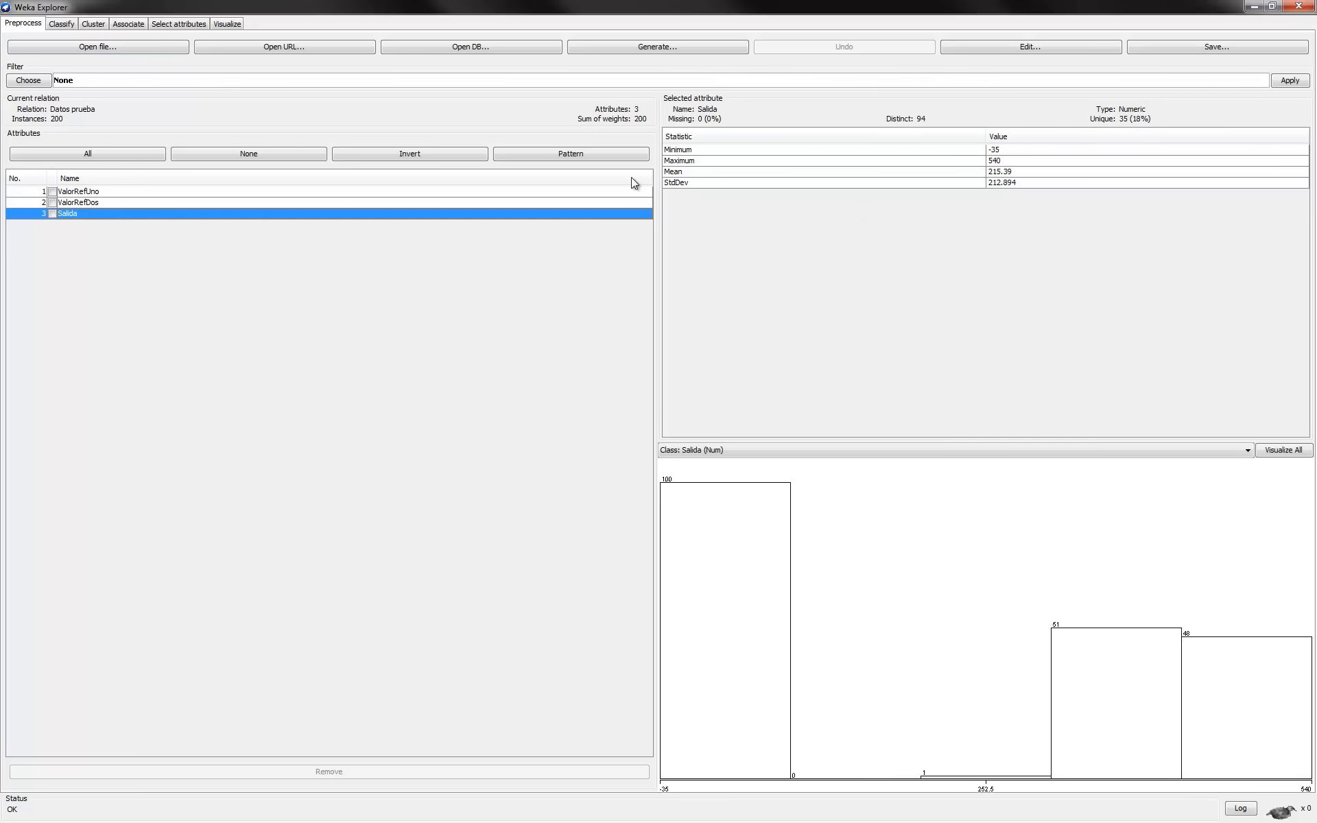
pyautogui.click(89, 193)
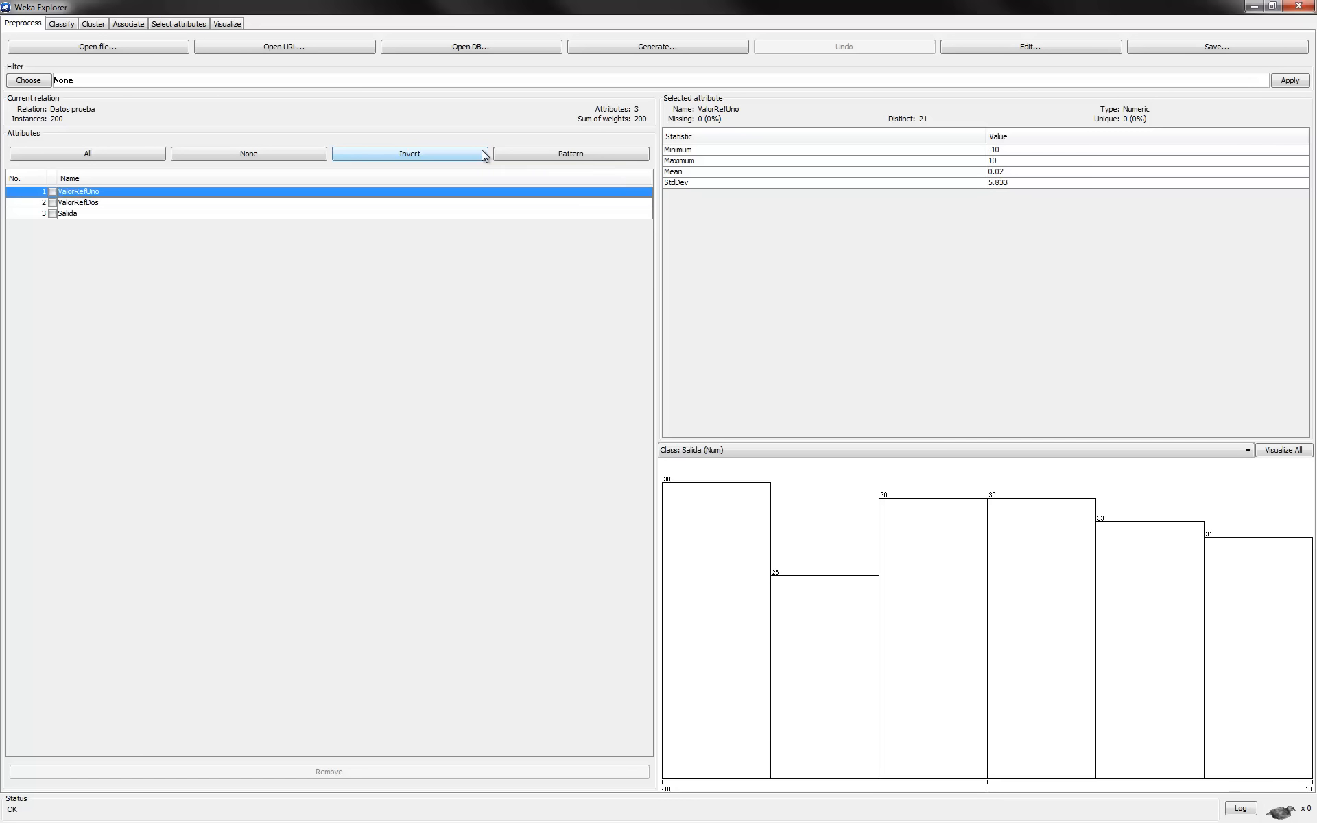
# Run the M5Rules classifier on the numeric class Salida with 10-fold cross-validation
pyautogui.click(61, 23)
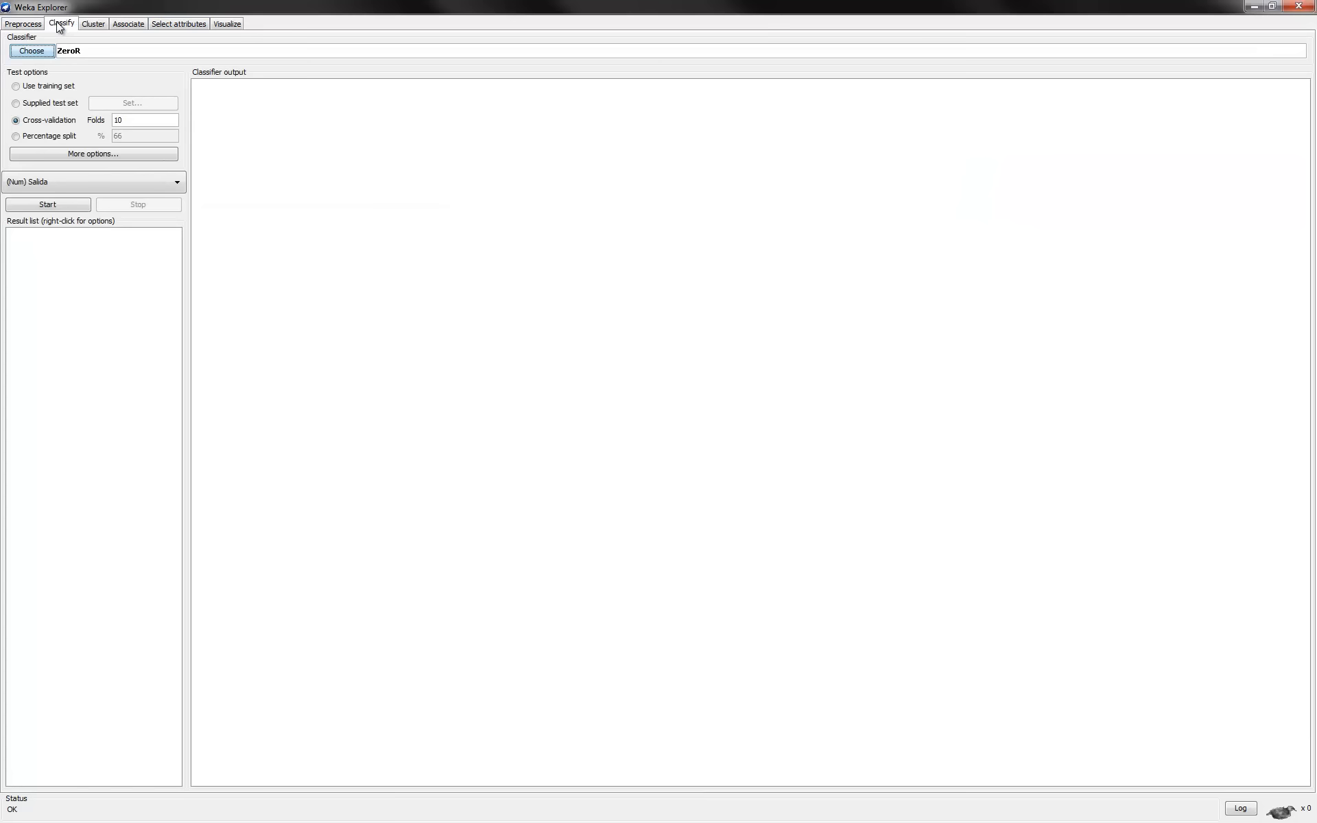
pyautogui.click(31, 53)
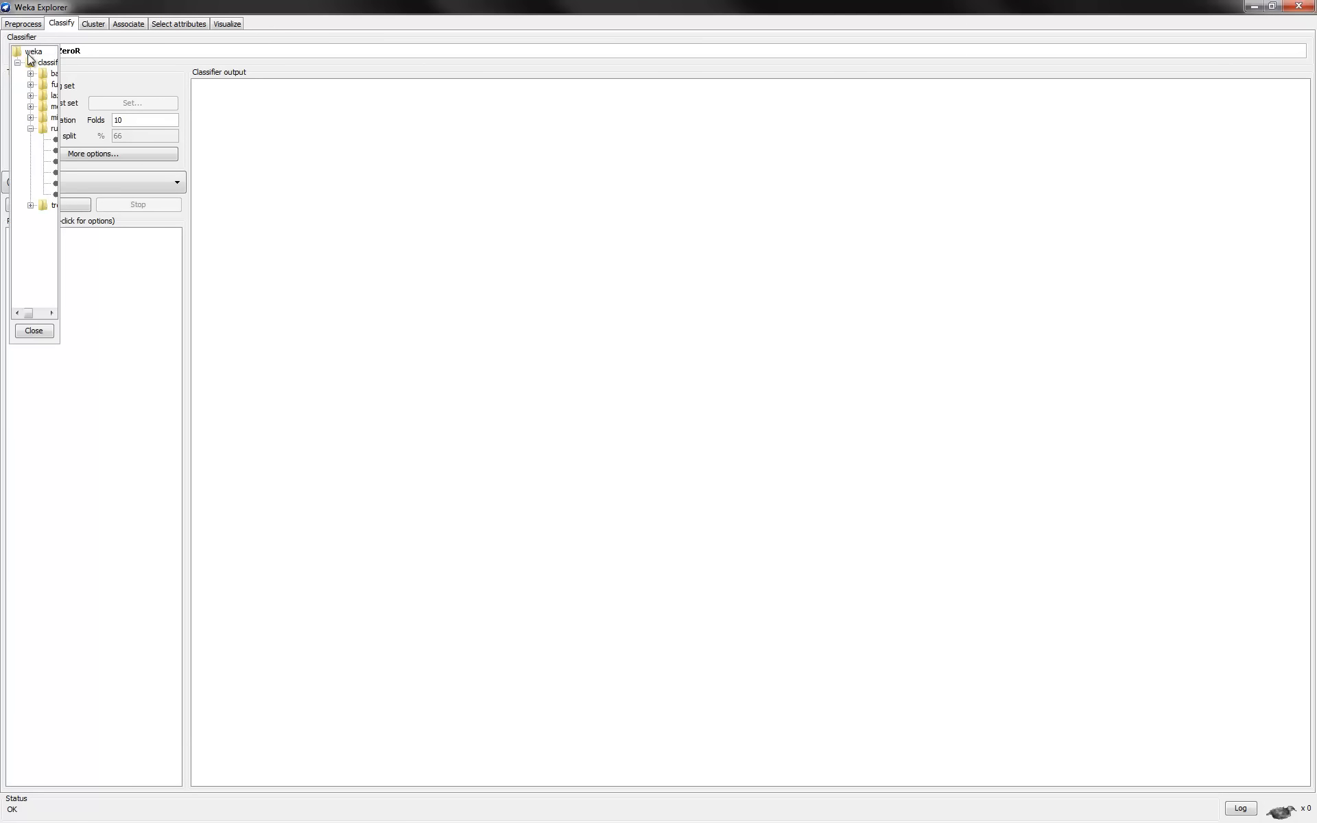
pyautogui.click(54, 162)
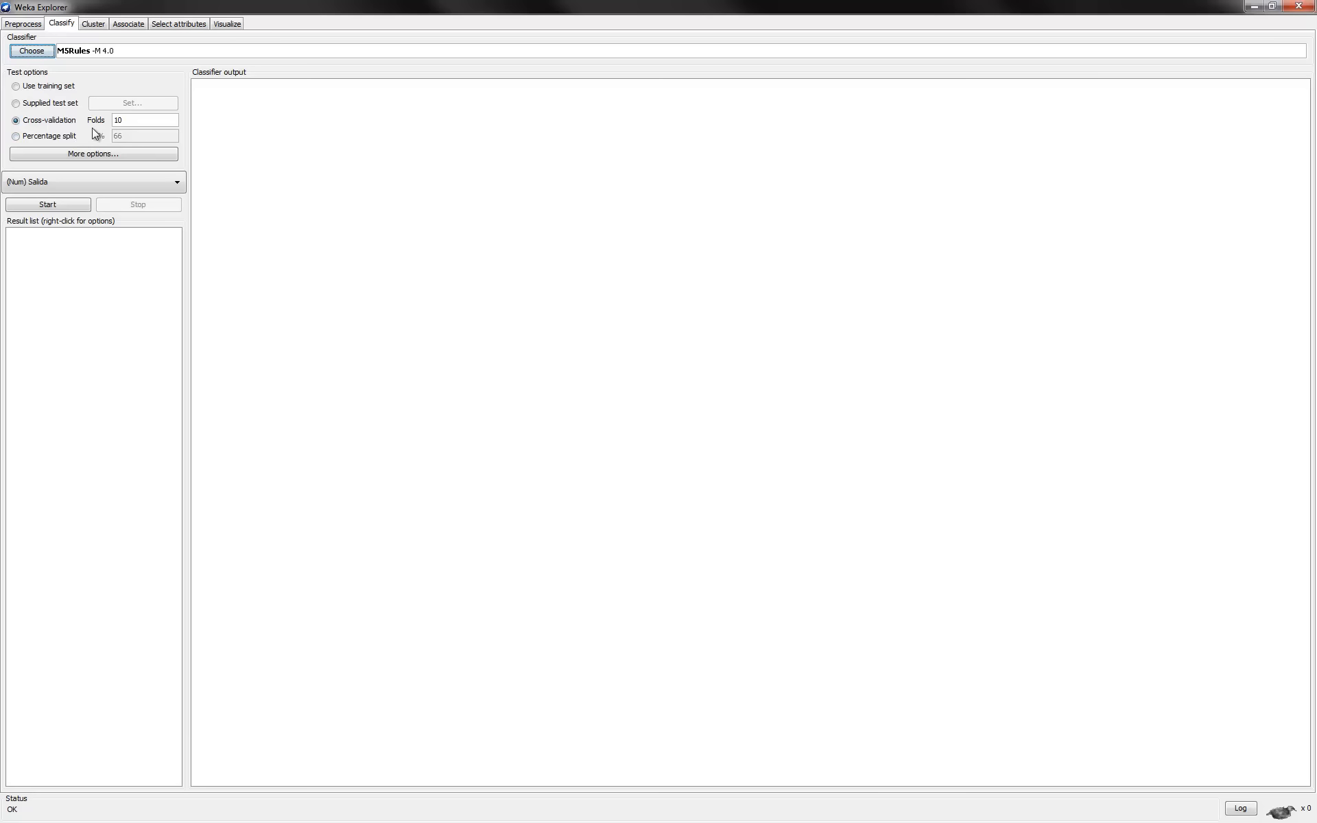
pyautogui.click(70, 207)
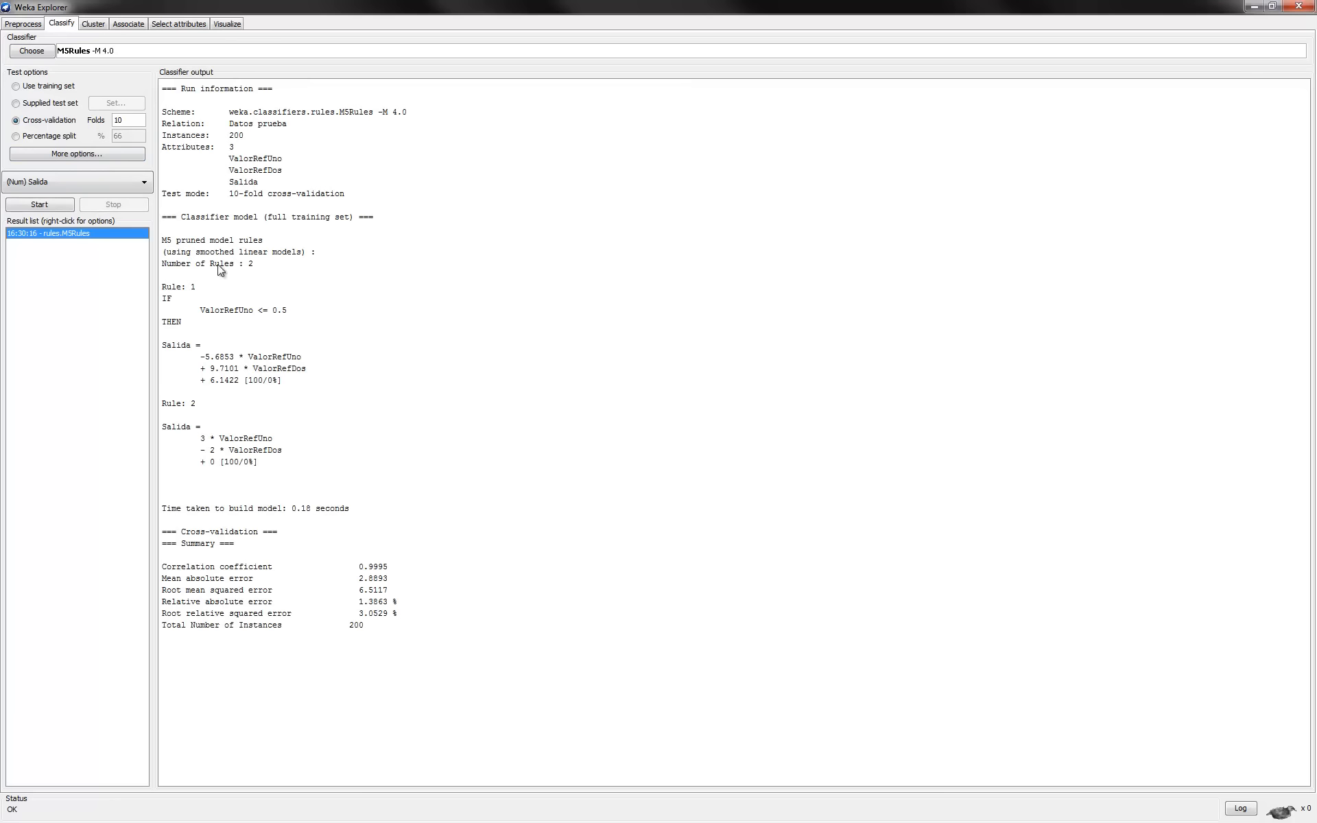